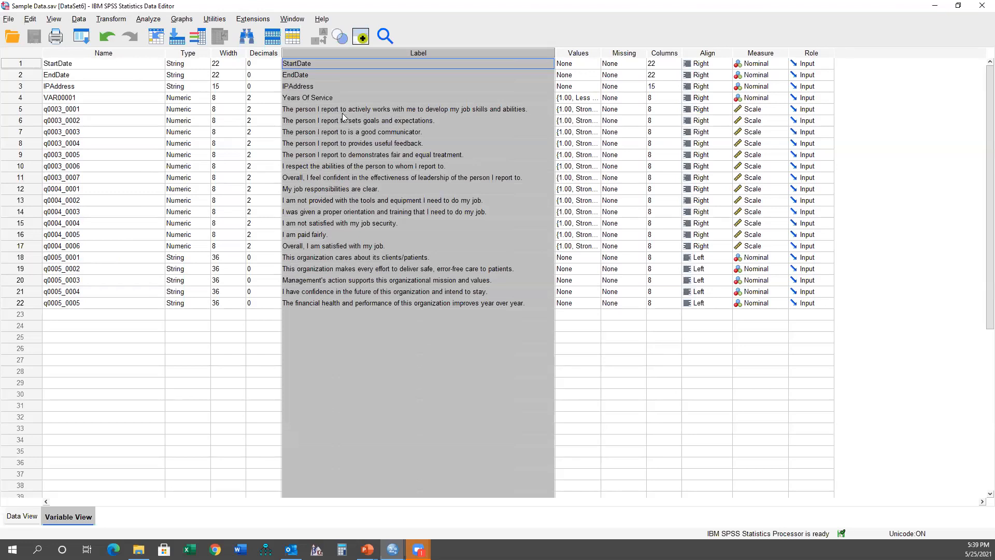
Examine the three survey item groups in the variable list: q0003_0001 to q0003_0007, q0004_0001 to q0004_0006 and q0005_0001 to q0005_0005
left_click_drag(107, 109, 107, 177)
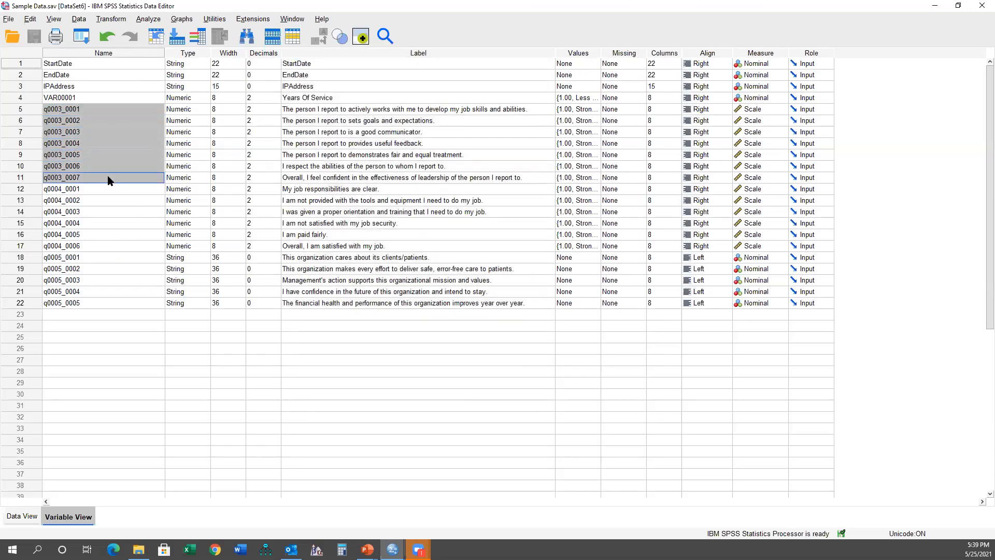
left_click_drag(98, 189, 95, 246)
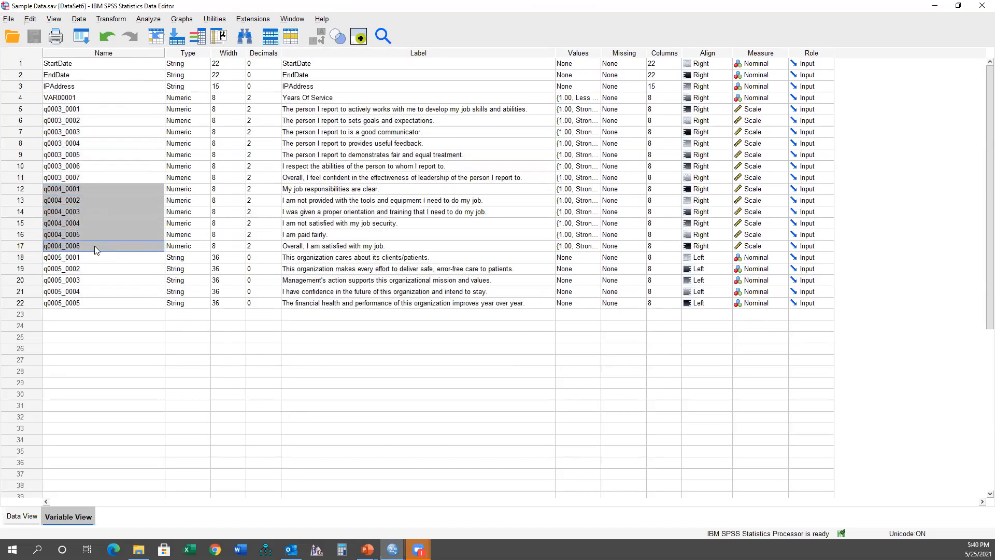
left_click_drag(81, 257, 77, 293)
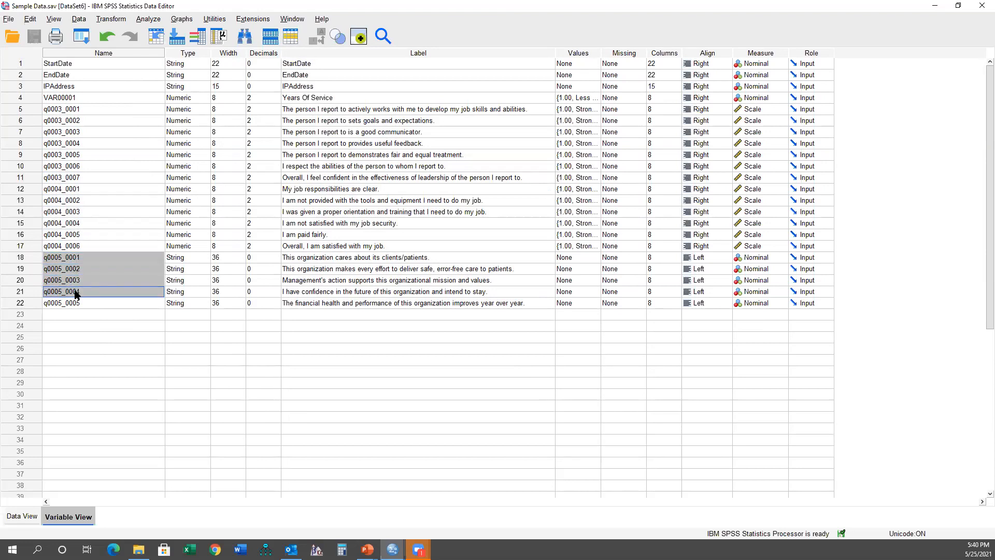
left_click_drag(77, 297, 78, 304)
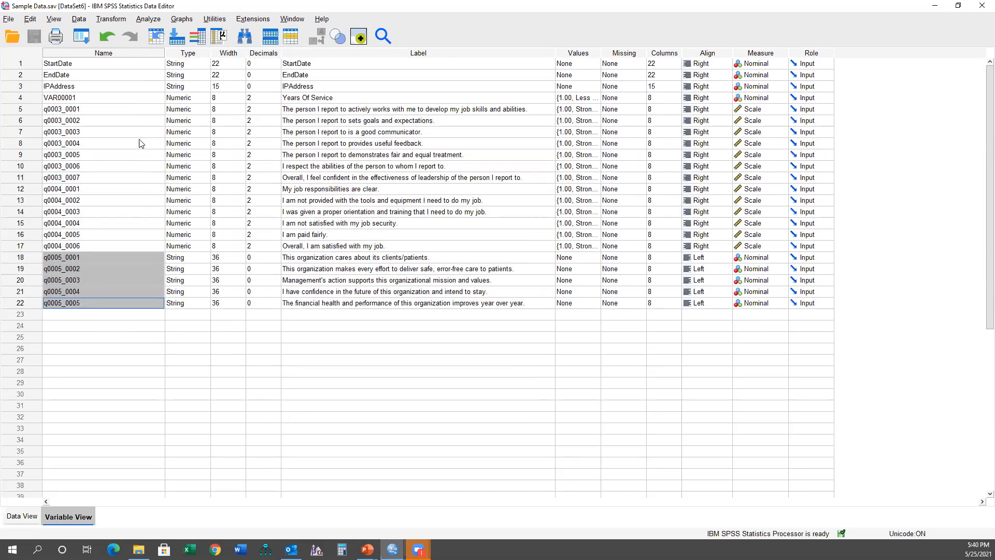
Show the case data from q0003_0001 onward and look for rows with missing responses across the q0003, q0004 and q0005 items
left_click(42, 109)
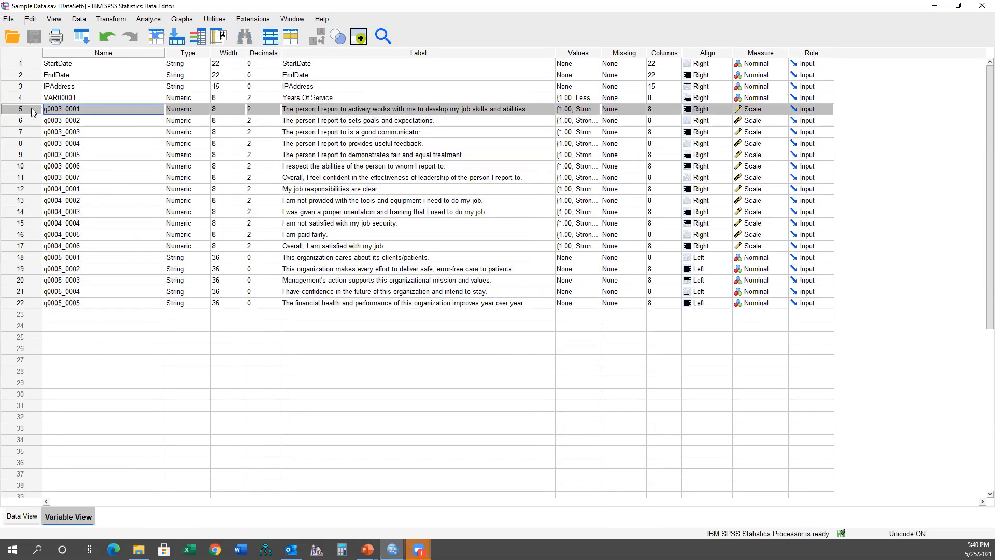
key("ctrl+t")
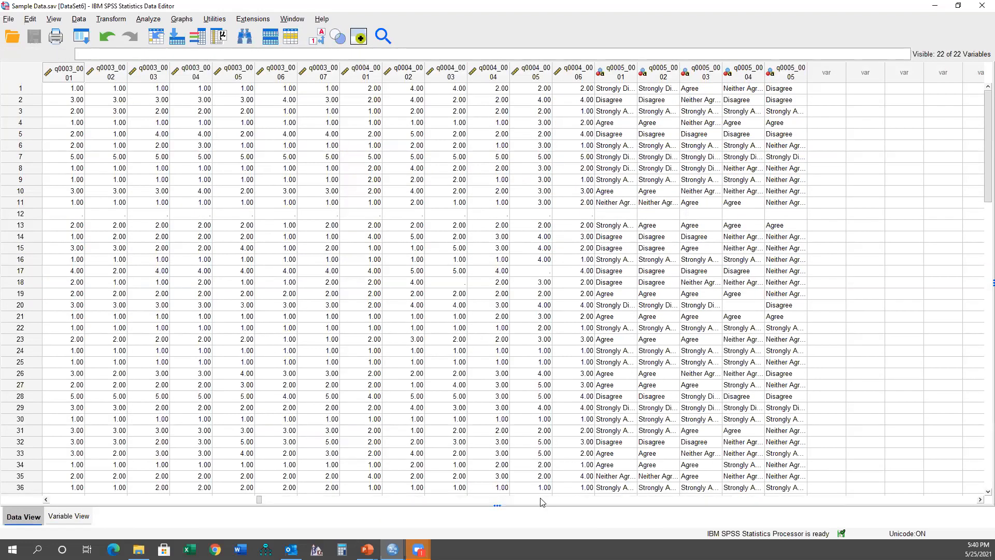
left_click_drag(259, 500, 318, 484)
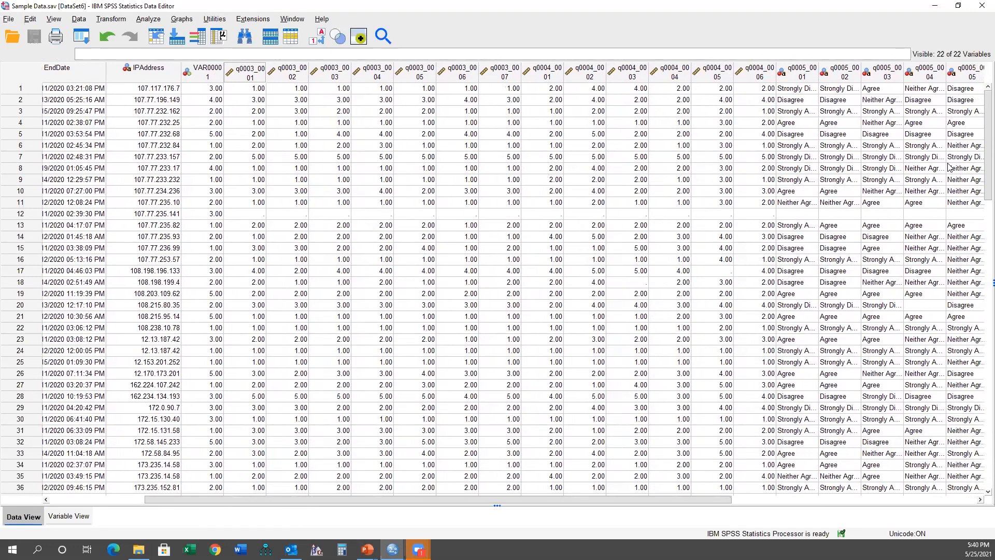
left_click_drag(470, 500, 447, 510)
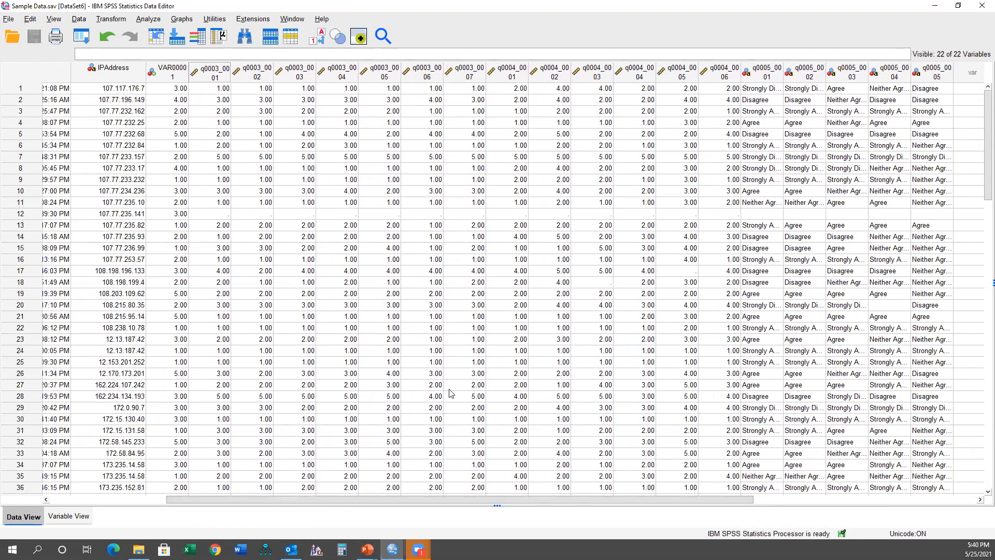
left_click_drag(210, 214, 918, 218)
left_click(687, 271)
left_click(605, 286)
left_click(665, 273)
left_click(602, 284)
scroll(574, 255, "down", 12)
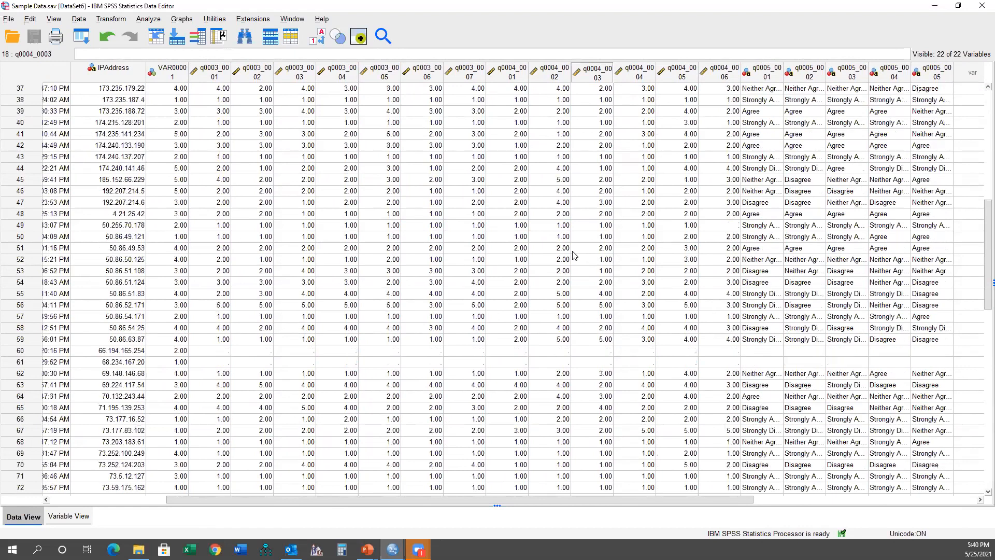
scroll(573, 255, "down", 3)
left_click_drag(206, 252, 913, 262)
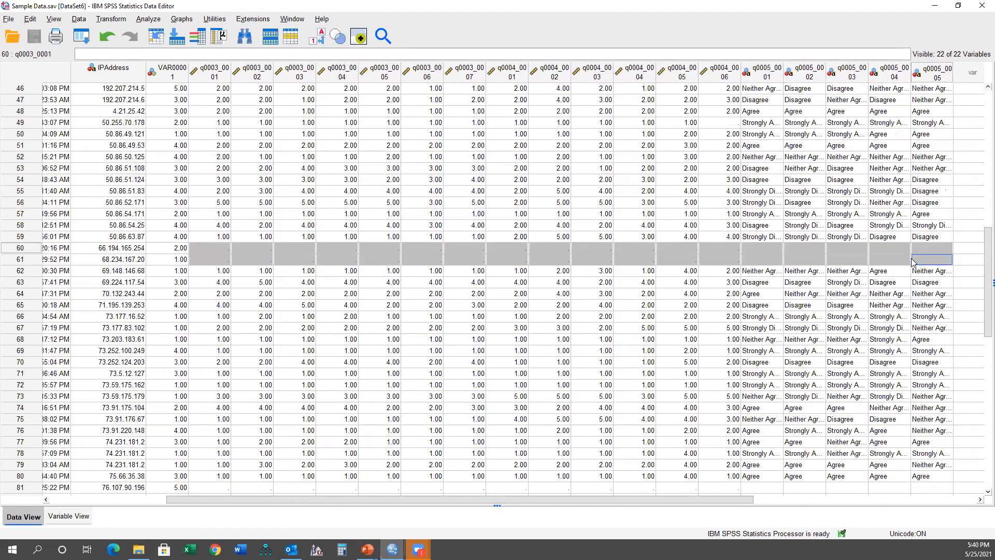
scroll(564, 245, "down", 7)
scroll(564, 246, "up", 20)
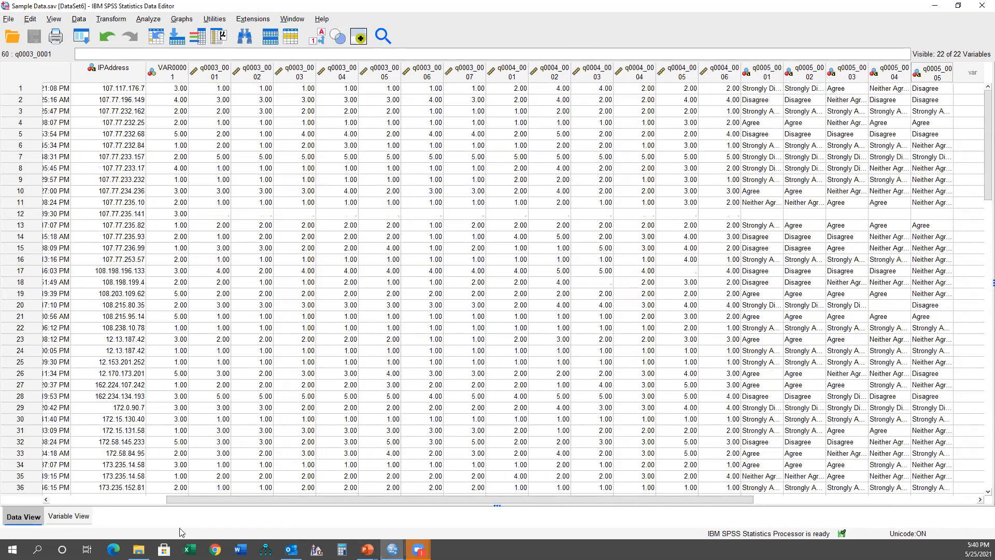
Select the StartDate column and check the number of the last case in the data
left_click(140, 500)
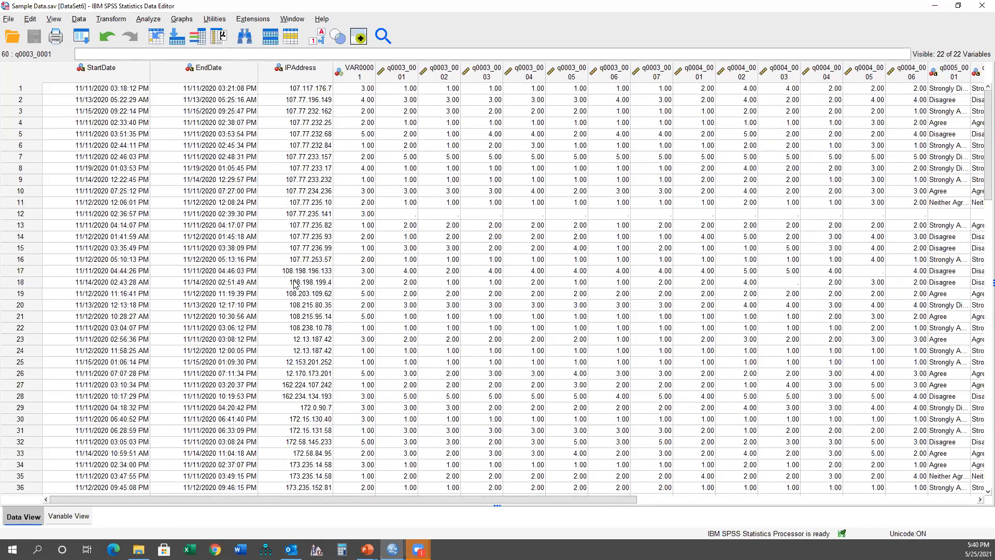
double_click(97, 77)
double_click(24, 69)
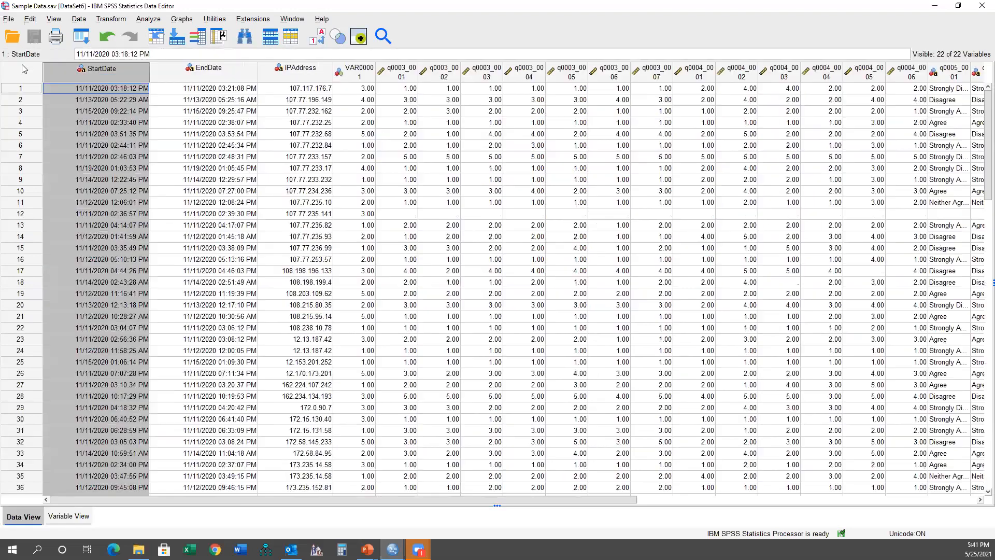
scroll(165, 255, "down", 20)
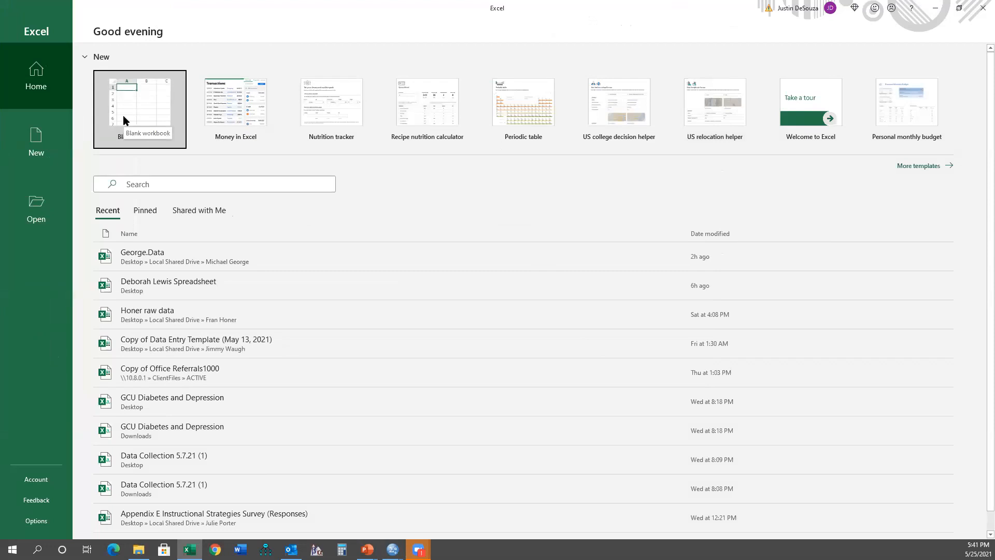
Create a blank Excel workbook, fill A1:A91 with a number series from 1 to 91, and copy it
left_click(123, 115)
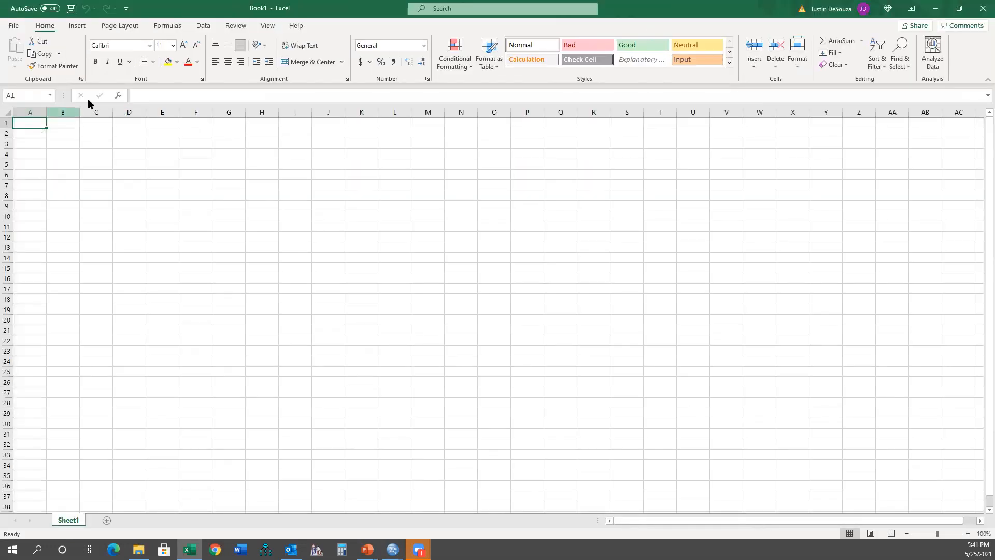
type("1")
key("Return")
type("2")
key("Return")
type("3")
key("Return")
left_click_drag(33, 124, 42, 482)
key("ctrl+c")
Switch back to SPSS, insert a new variable before StartDate, and paste the copied numbers into it
key("alt+Tab")
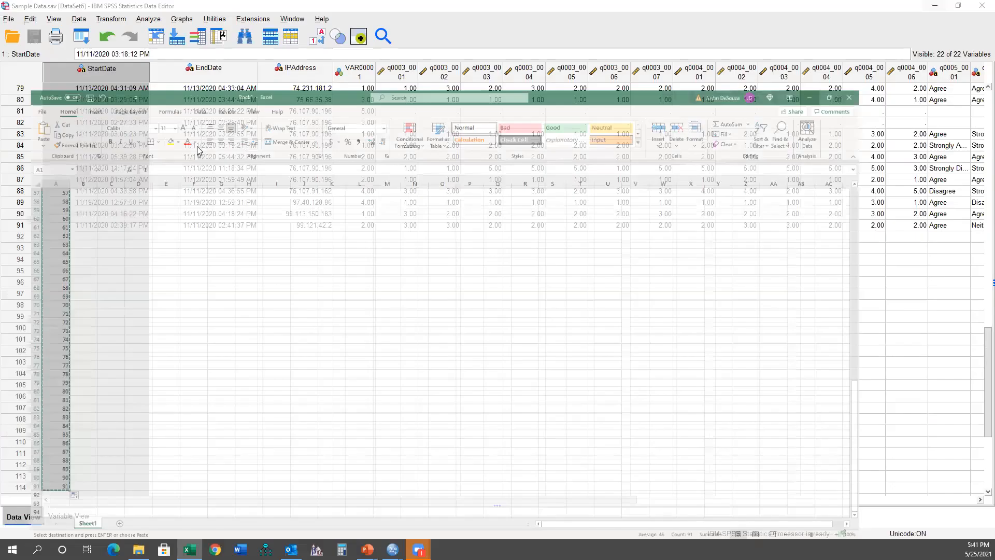
scroll(127, 138, "up", 15)
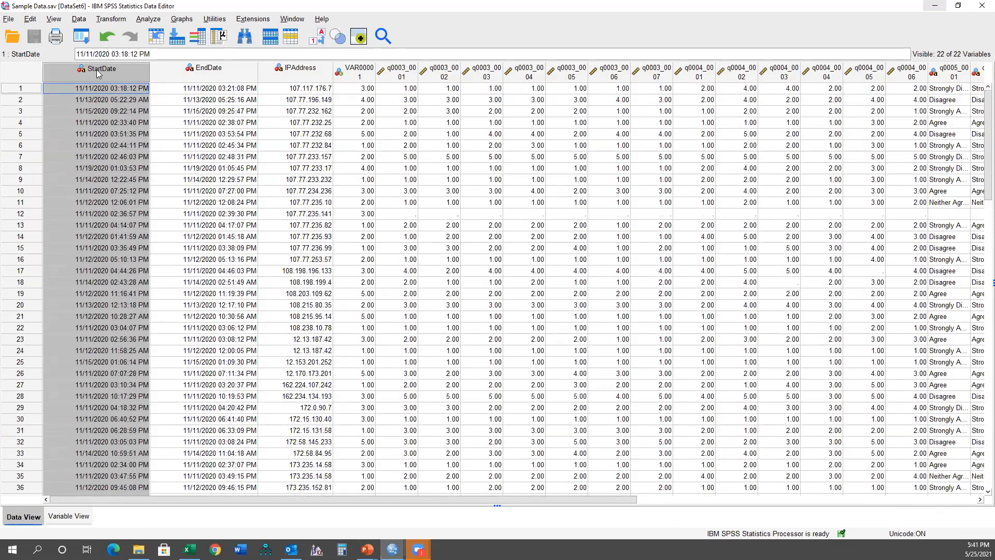
right_click(100, 72)
right_click(85, 92)
right_click(96, 72)
left_click(127, 164)
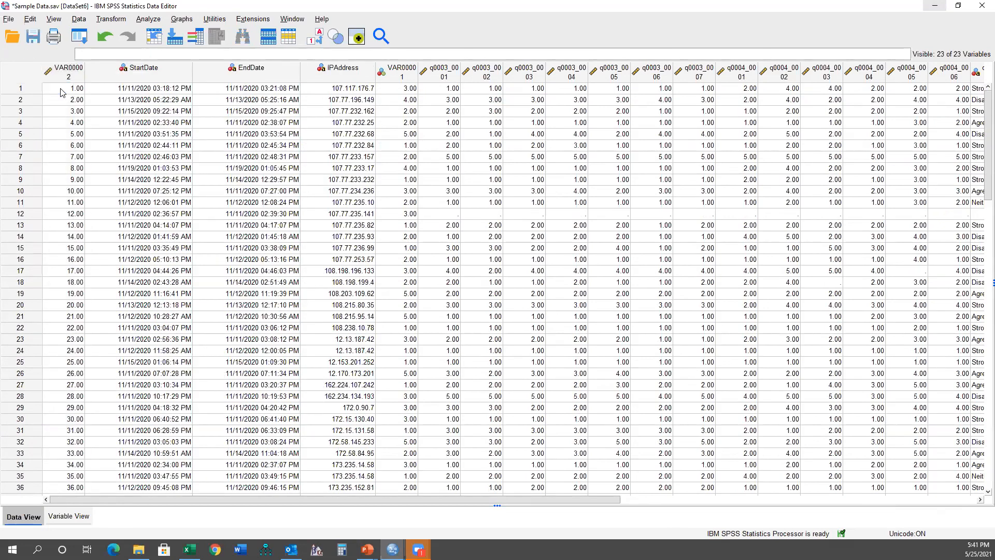
scroll(58, 238, "down", 20)
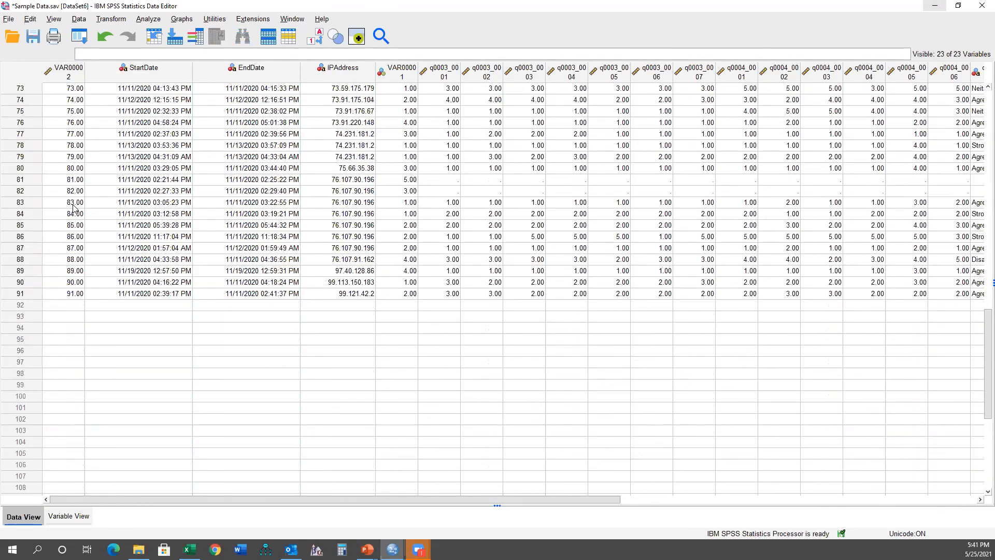
scroll(73, 207, "up", 20)
Rename the newly inserted variable as ID
left_click(69, 72)
double_click(69, 76)
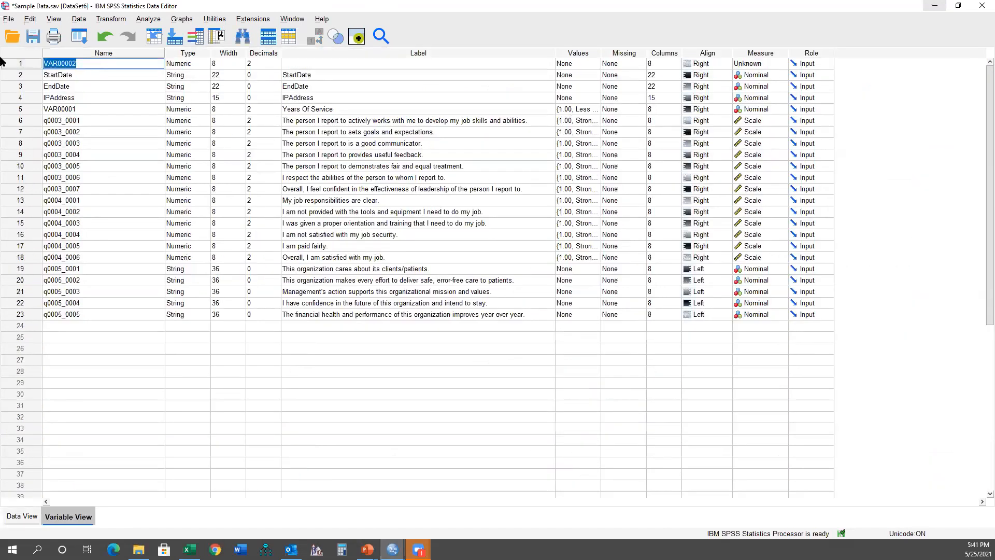
type("ID")
left_click(84, 121)
Check the value labels of VAR00001 and rename the variable as YearsofService to match its label
double_click(325, 109)
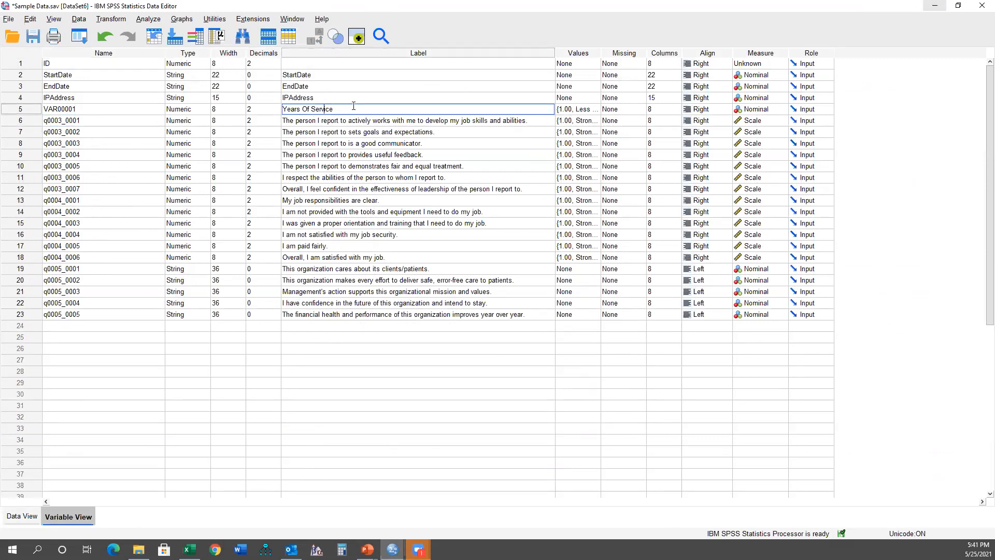
left_click(590, 109)
left_click(595, 110)
left_click(499, 332)
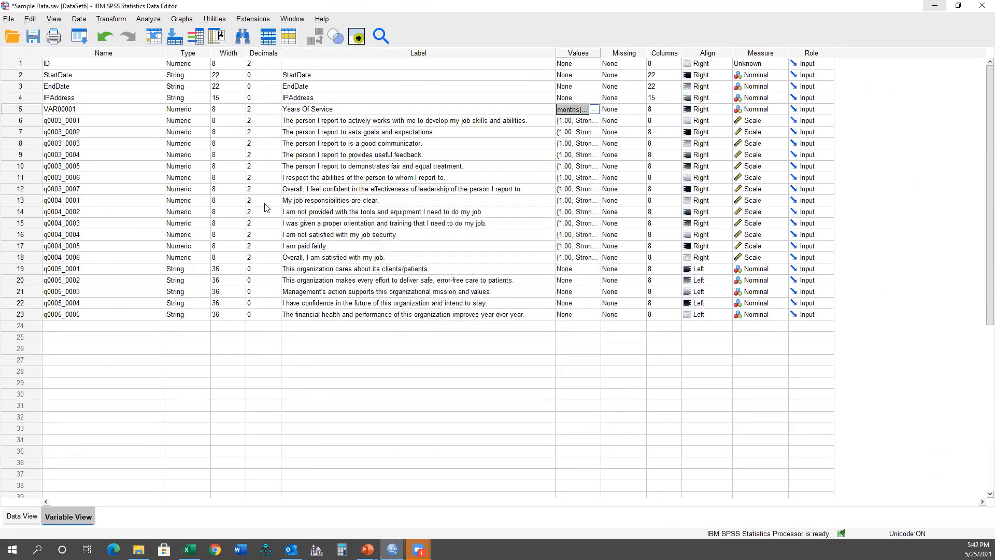
left_click(81, 107)
type("YearsofService")
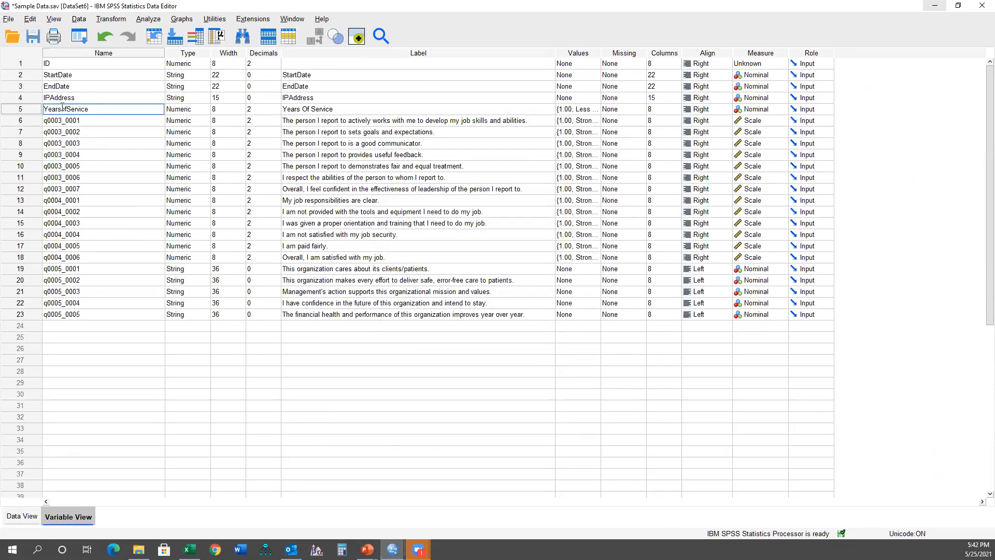
left_click(73, 121)
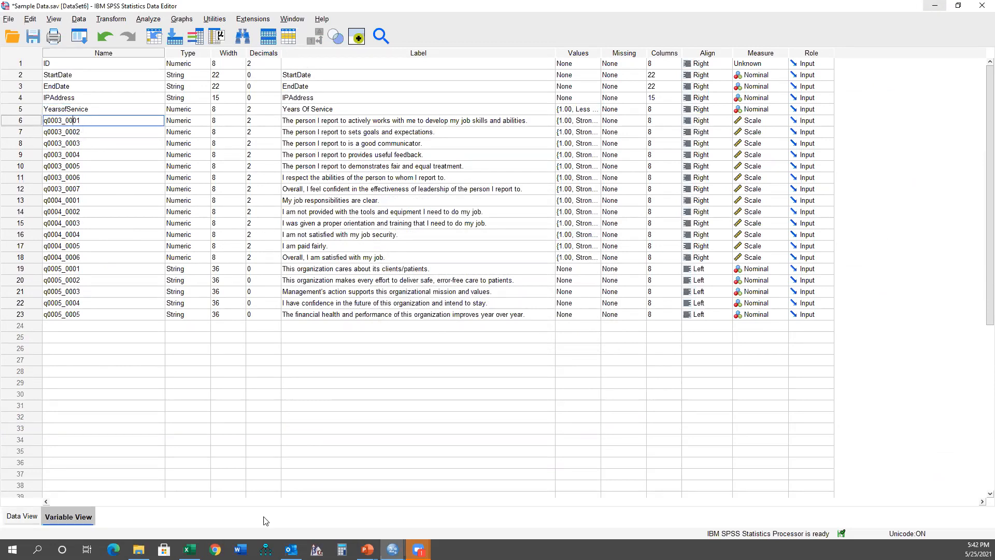
Switch to the Excel workbook, enter LeadershipEffectiveness1 and LeadershipEffectiveness2 in D1:D2, and fill the series down to LeadershipEffectiveness6
left_click(190, 550)
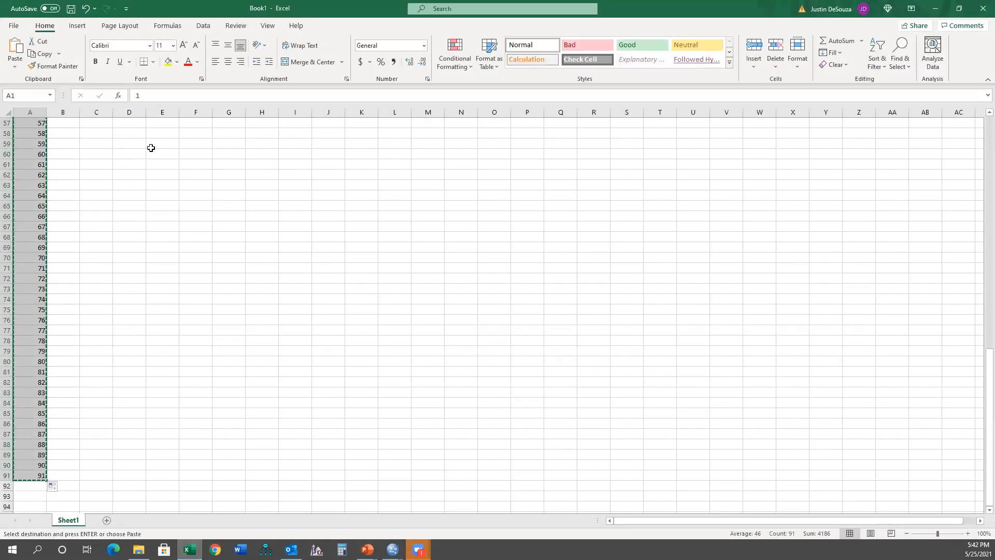
left_click(150, 148)
scroll(145, 147, "up", 19)
left_click(130, 124)
type("LeadershipEffeictiv")
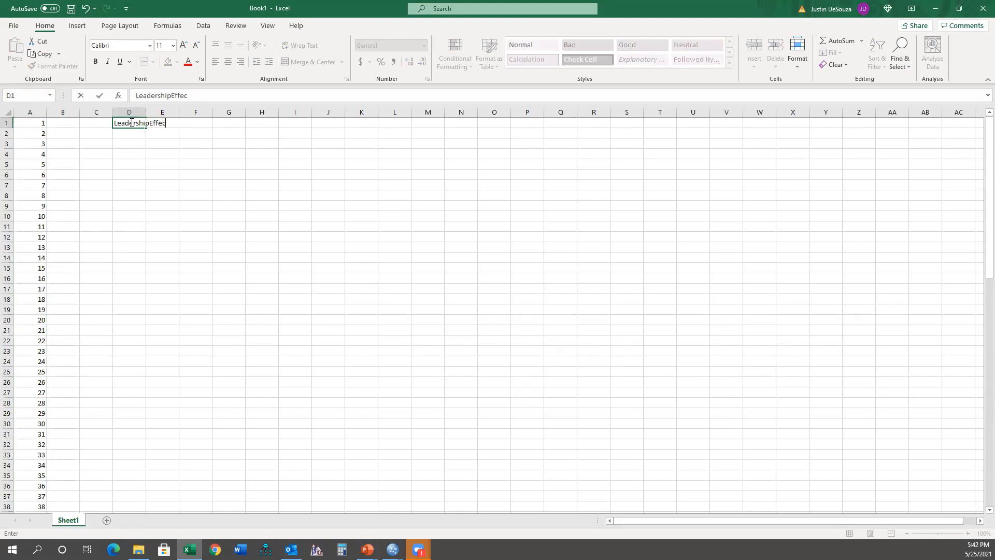
type("ness1")
key("Return")
type("Leadership")
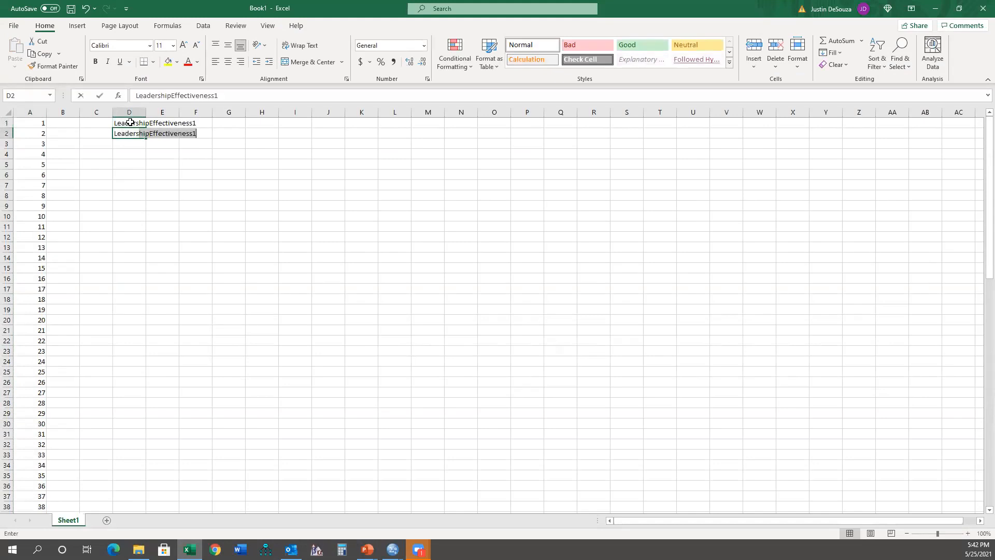
type("Effectiveness2")
key("Return")
left_click_drag(130, 122, 148, 186)
Enter EmployeeSatisfaction1 in G1 and EmployeeSatisfaction2 in G2
left_click(237, 123)
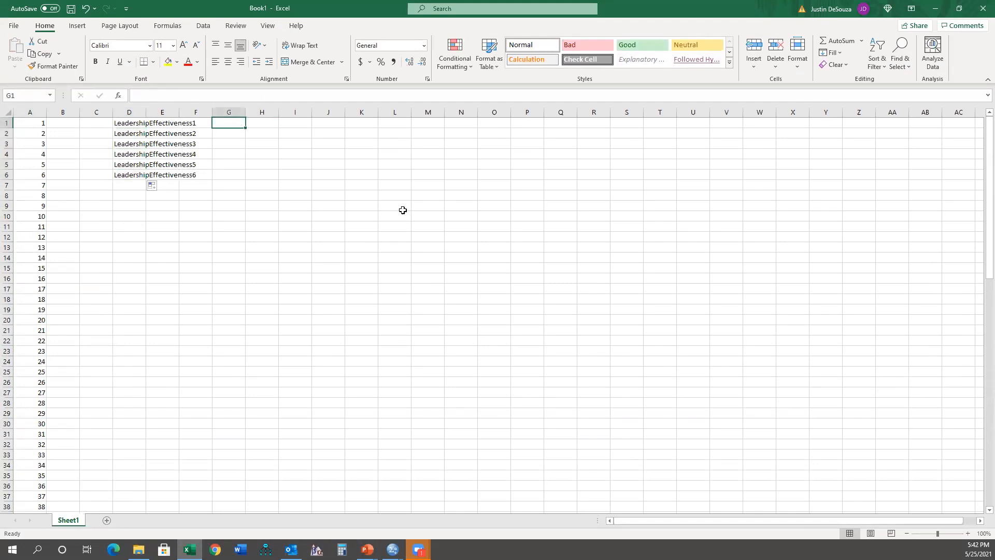
type("Employee")
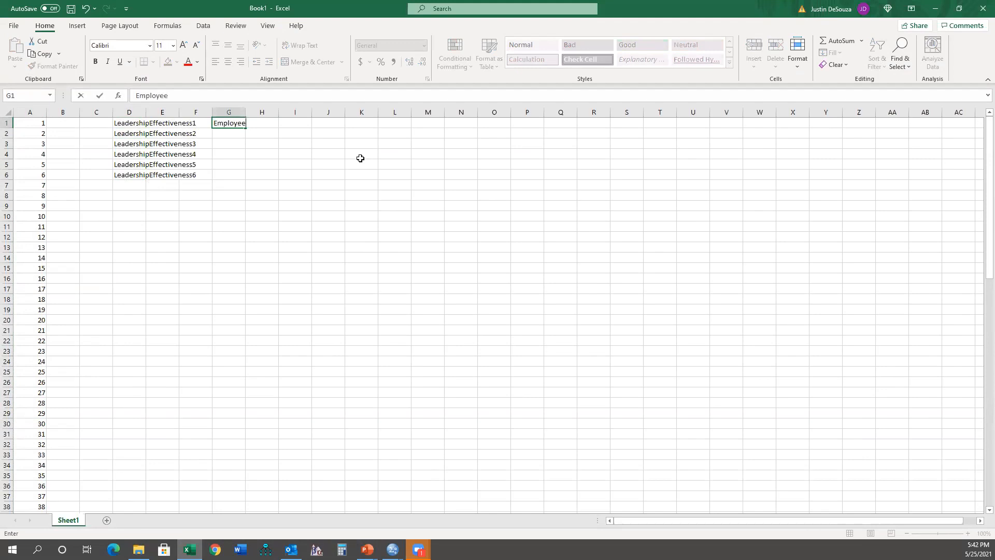
type("Satisfaction1")
key("Return")
type("Emploeye")
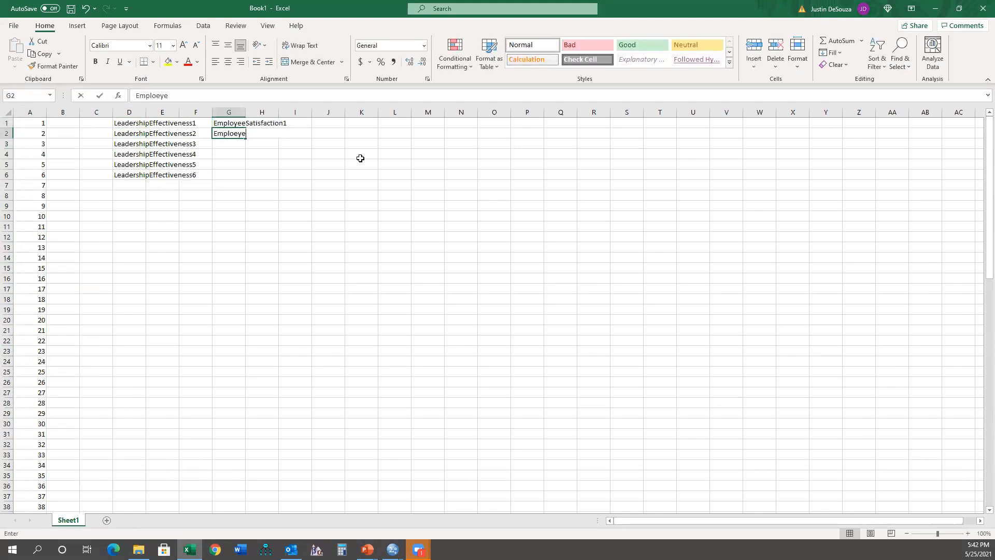
type("=")
key("BackSpace")
key("BackSpace")
type("yee")
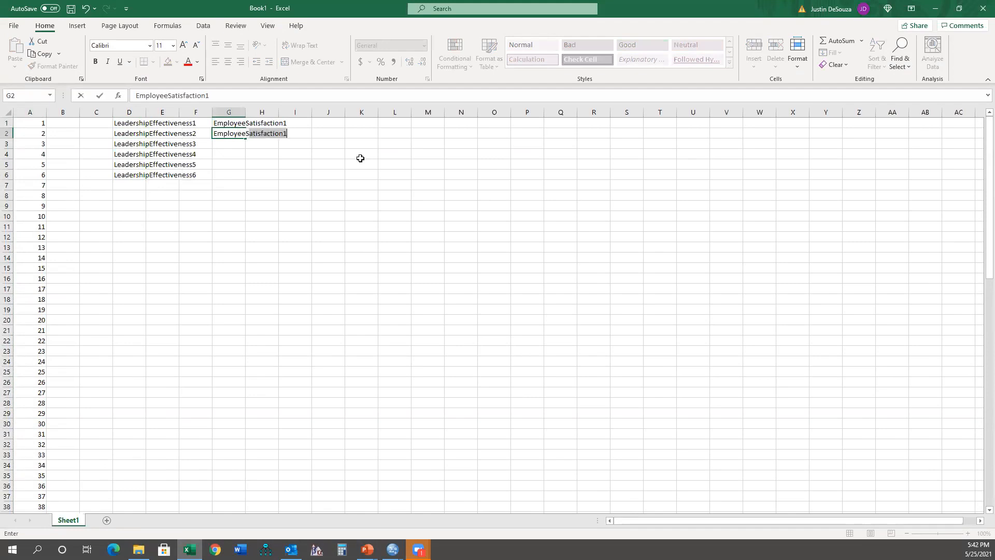
type("Satisfaction2")
key("Return")
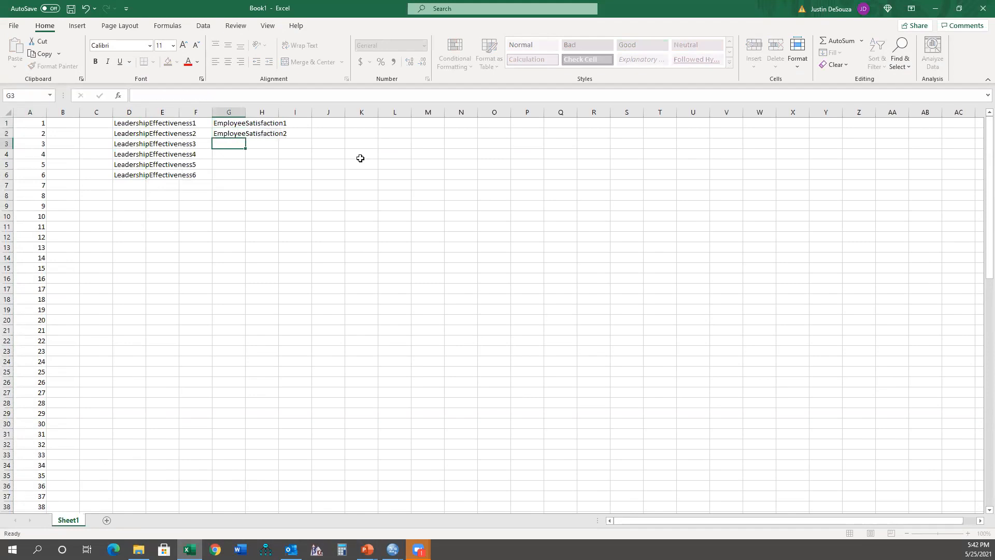
Fill the employee series in column G down to EmployeeSatisfaction6 and extend the column D series to LeadershipEffectiveness7
left_click(224, 125)
left_click_drag(223, 124, 244, 178)
left_click_drag(133, 124, 148, 187)
Enter OrganizationalPerformance1 and OrganizationalPerformance2 in J1:J2 and fill the series down to OrganizationalPerformance5
left_click(336, 123)
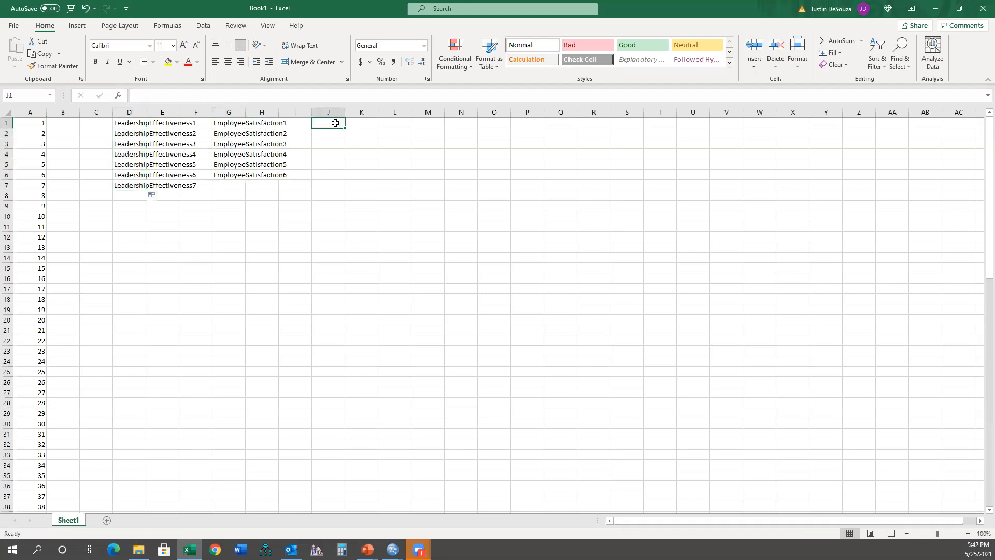
type("OrganizationalPerformance1")
key("Return")
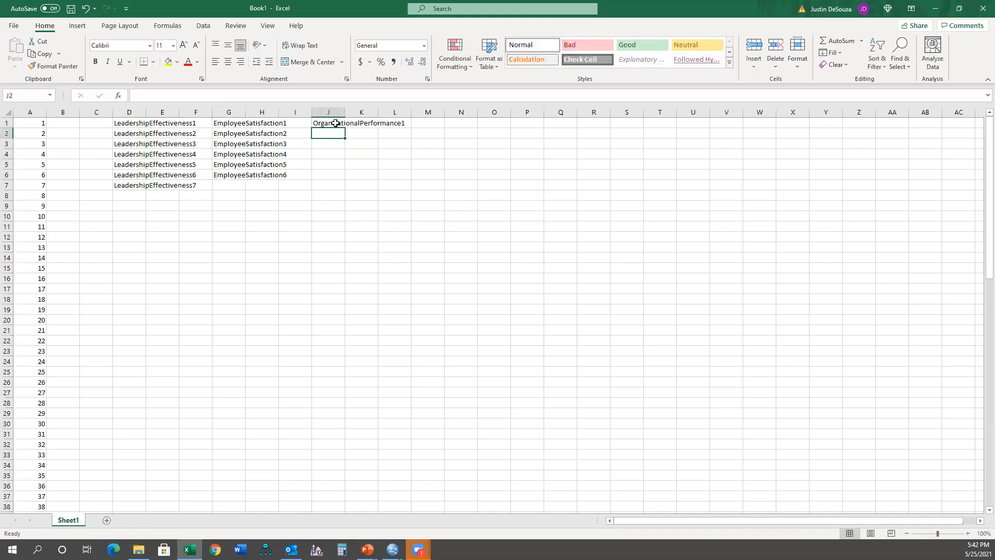
type("Organizationalp")
key("BackSpace")
key("BackSpace")
key("BackSpace")
type("lPerformance2")
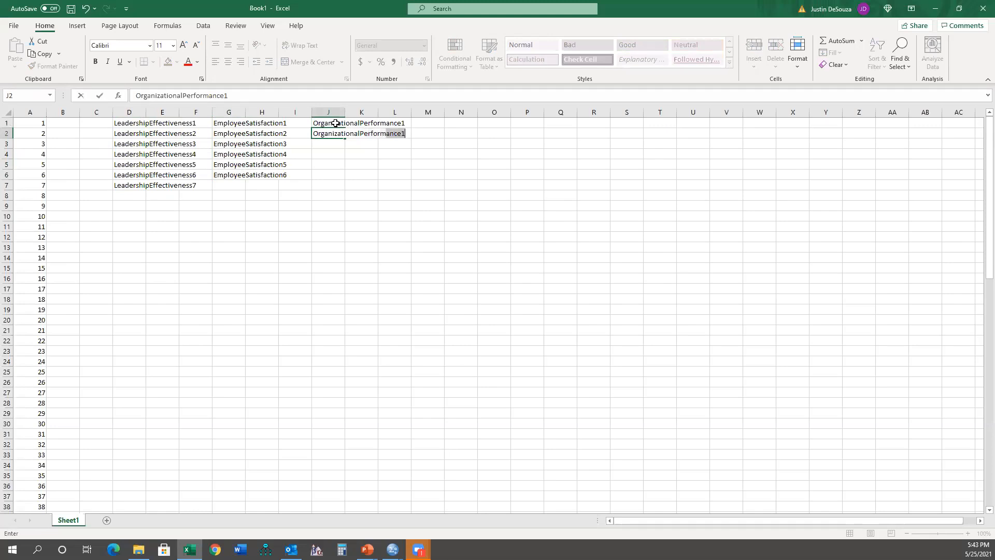
key("Return")
left_click_drag(336, 123, 343, 171)
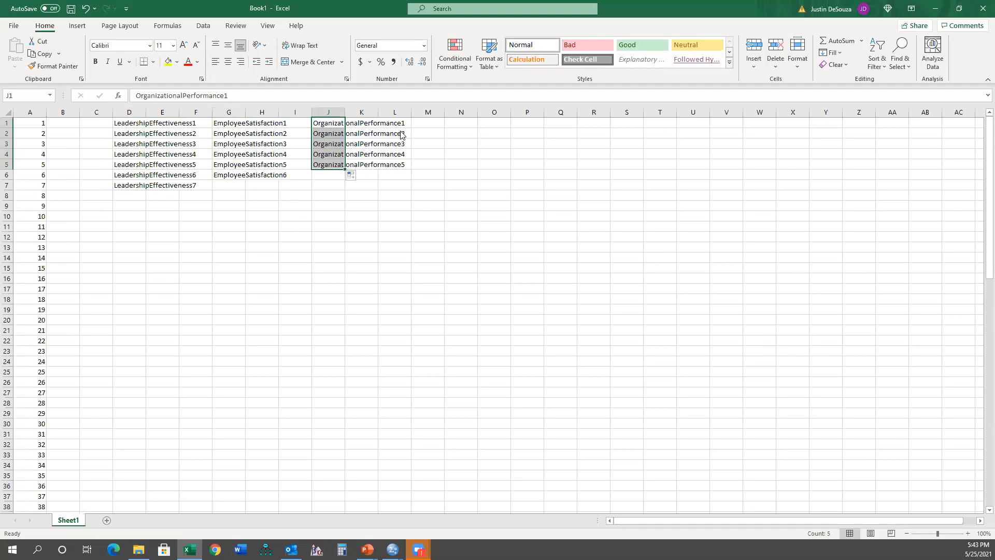
Place the workbook beside the SPSS Data Editor and paste LeadershipEffectiveness1 to LeadershipEffectiveness7 over the variable names q0003_0001 to q0003_0007
key("super+Right")
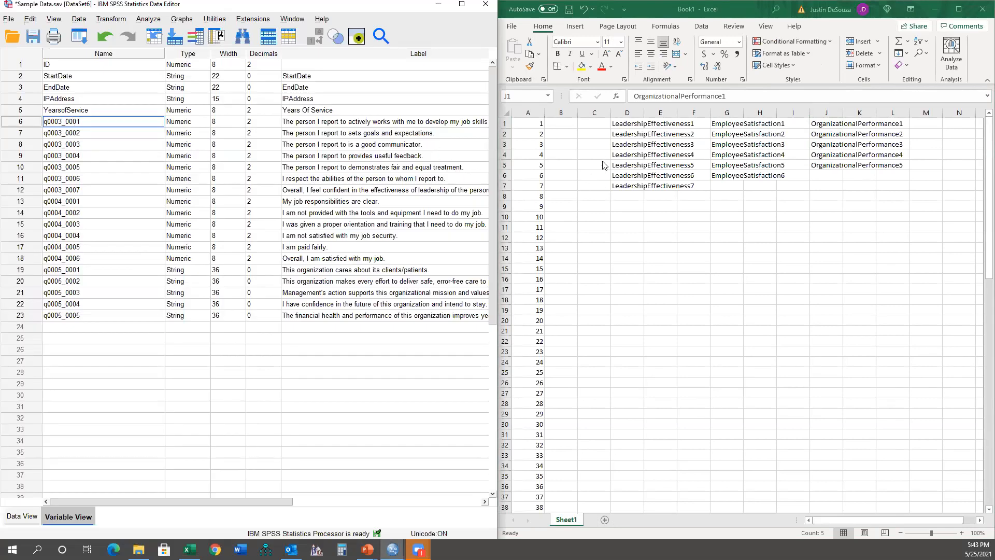
left_click_drag(623, 124, 624, 187)
key("ctrl+c")
left_click_drag(76, 122, 76, 191)
key("ctrl+v")
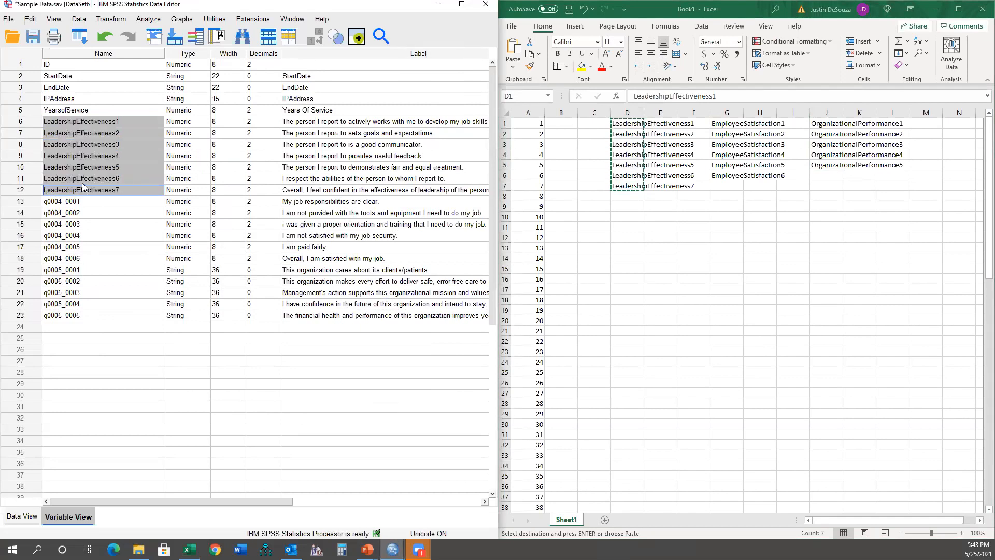
Copy EmployeeSatisfaction1 to EmployeeSatisfaction6 from the workbook over the SPSS variable names q0004_0001 to q0004_0006
left_click_drag(726, 125, 725, 176)
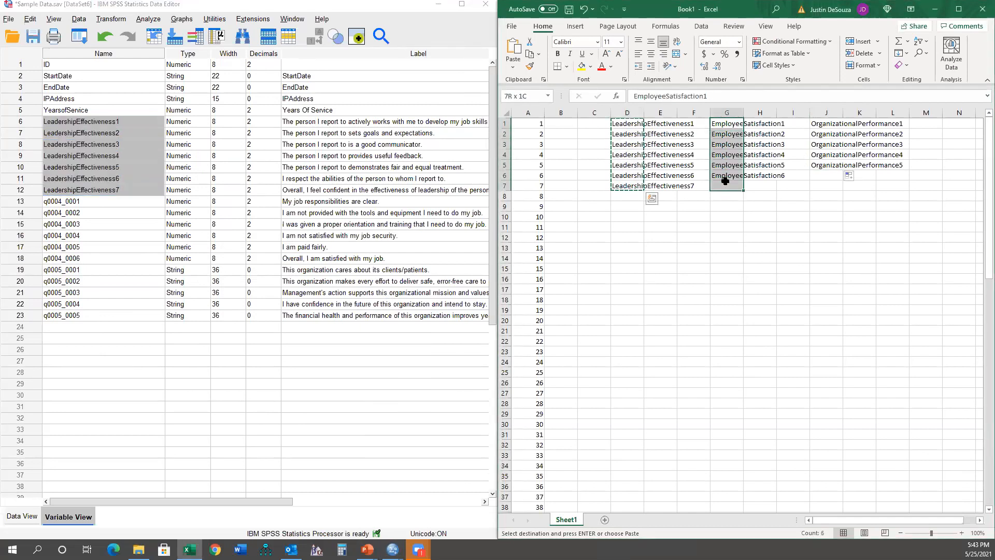
key("ctrl+c")
left_click(78, 224)
left_click_drag(57, 202, 68, 258)
key("ctrl+v")
Copy OrganizationalPerformance1 to OrganizationalPerformance5 from the workbook over the SPSS variable names q0005_0001 to q0005_0005
left_click_drag(826, 123, 827, 165)
key("ctrl+c")
left_click_drag(71, 270, 71, 317)
key("ctrl+v")
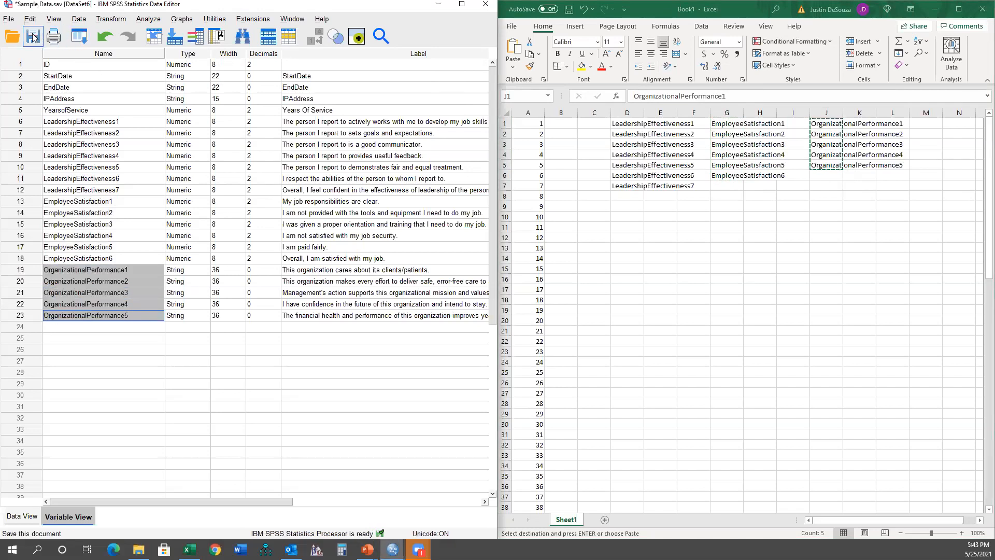
Check the last case ID in the data and save a copy of the dataset as Sample Data (5-25-2021) n = 91.sav
left_click(29, 65)
double_click(29, 66)
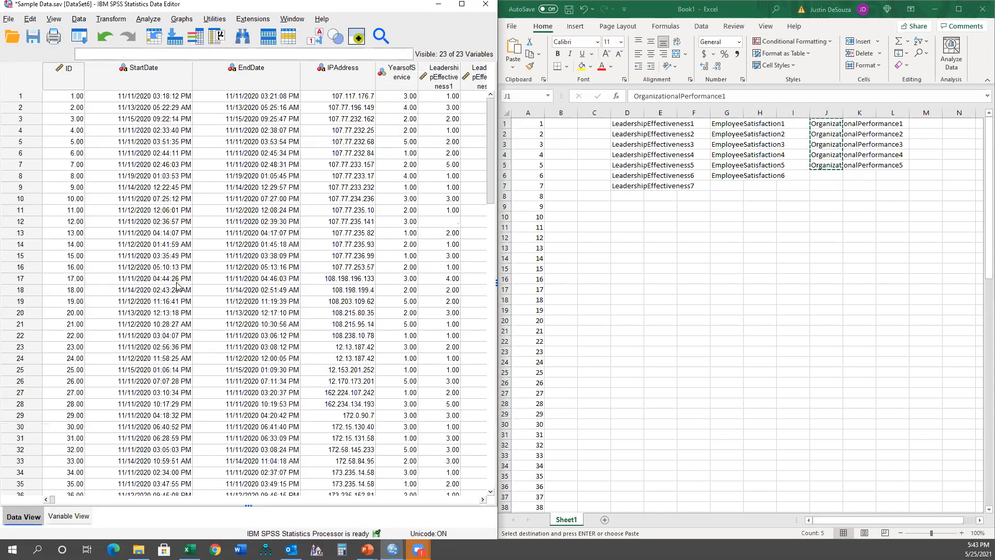
scroll(185, 289, "down", 20)
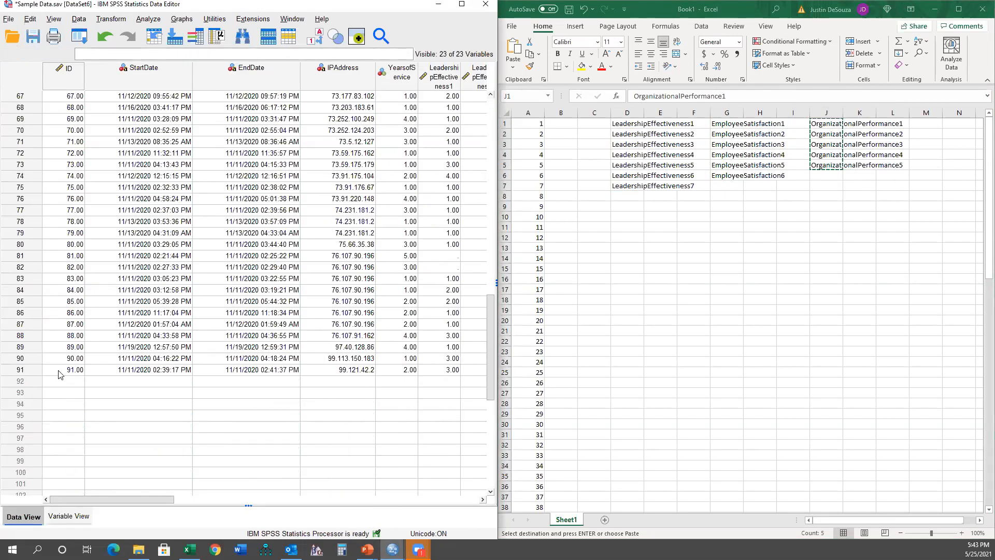
left_click(11, 19)
left_click(33, 101)
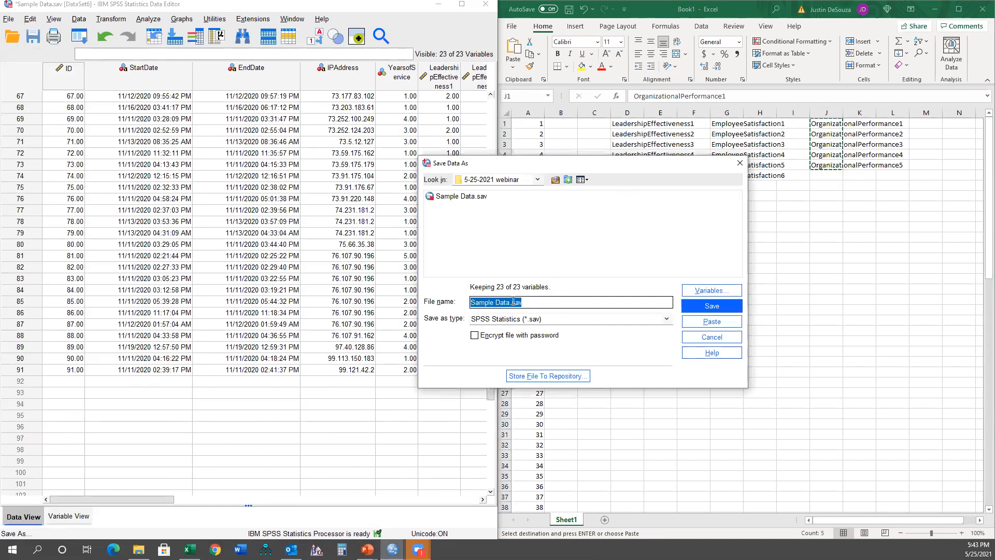
left_click(507, 305)
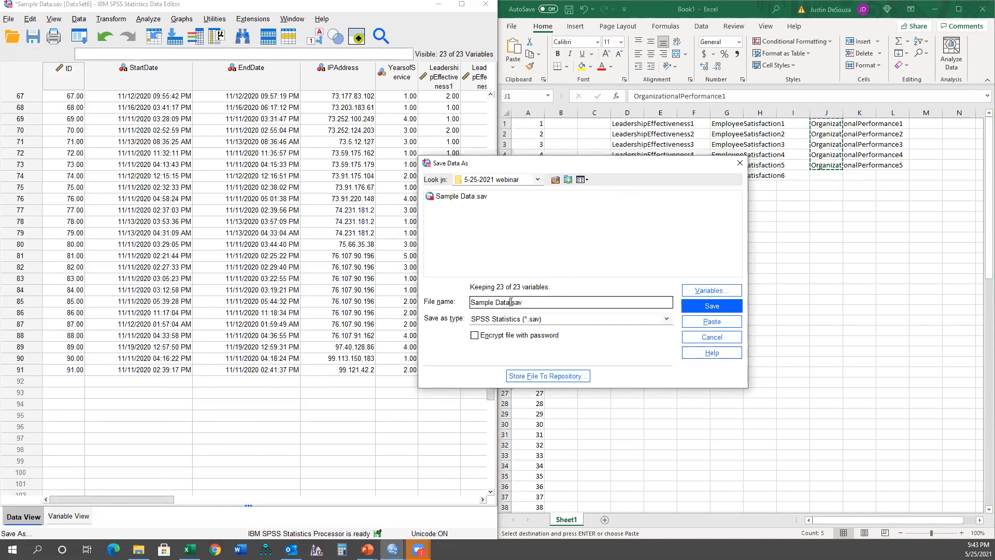
type("(5-25-2021) n = 91")
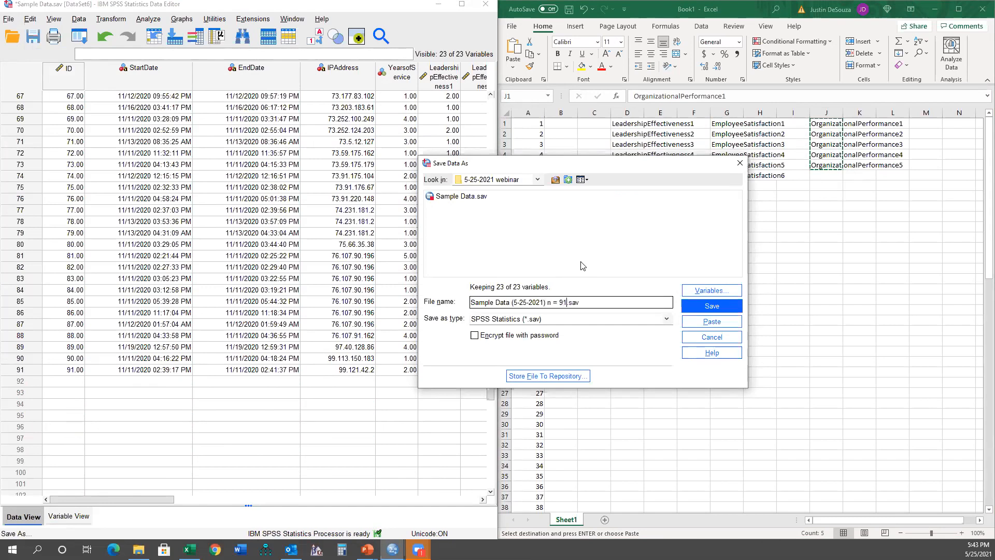
key("Return")
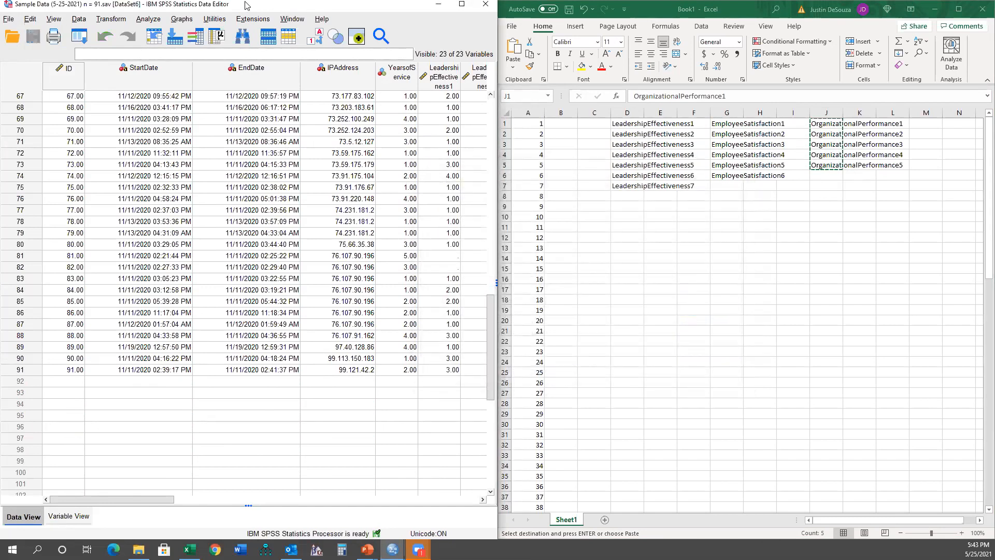
left_click(443, 2)
left_click(446, 15)
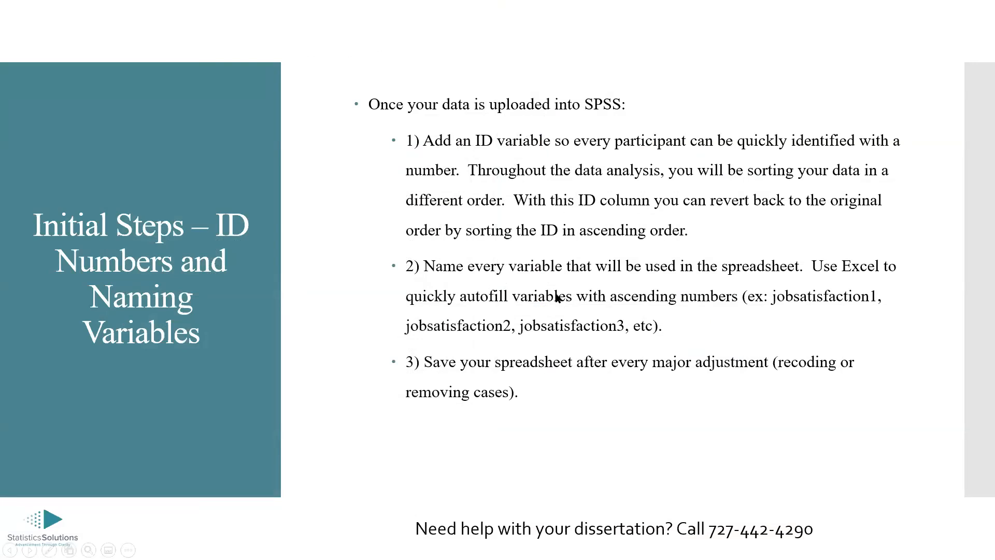
left_click(591, 266)
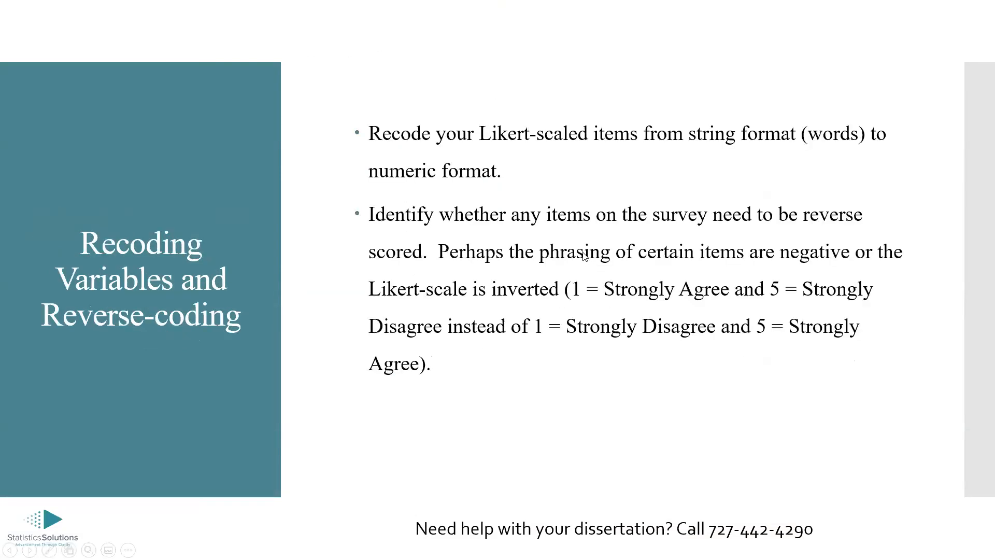
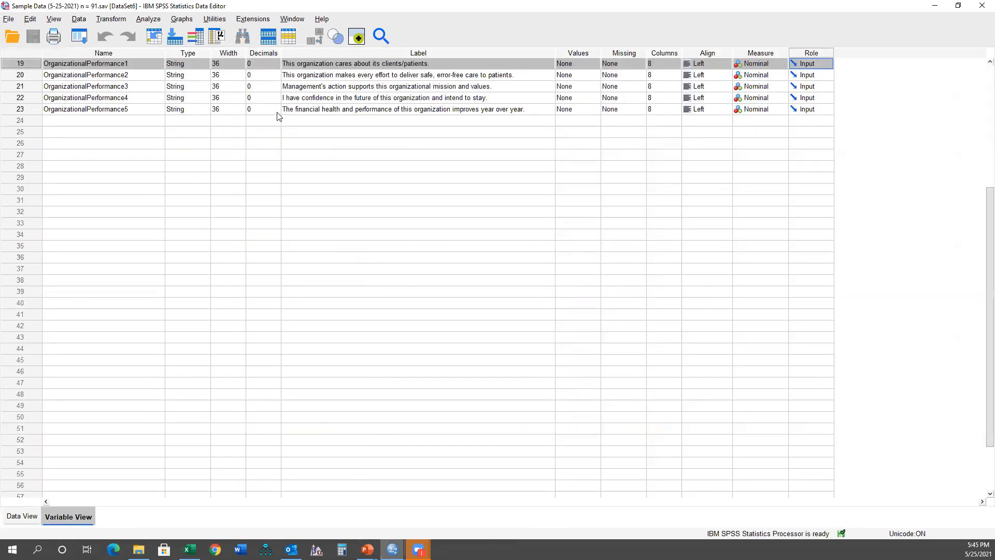
Show the OrganizationalPerformance1 responses in the data grid and widen that column so the answer text is readable
left_click(19, 169)
double_click(20, 169)
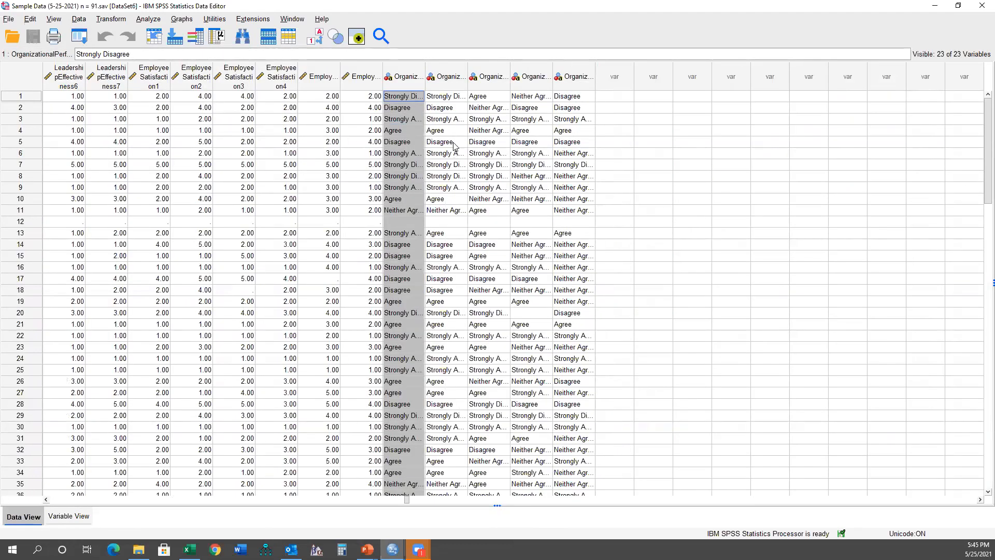
double_click(424, 74)
left_click(332, 177)
left_click(389, 87)
left_click_drag(425, 74, 445, 74)
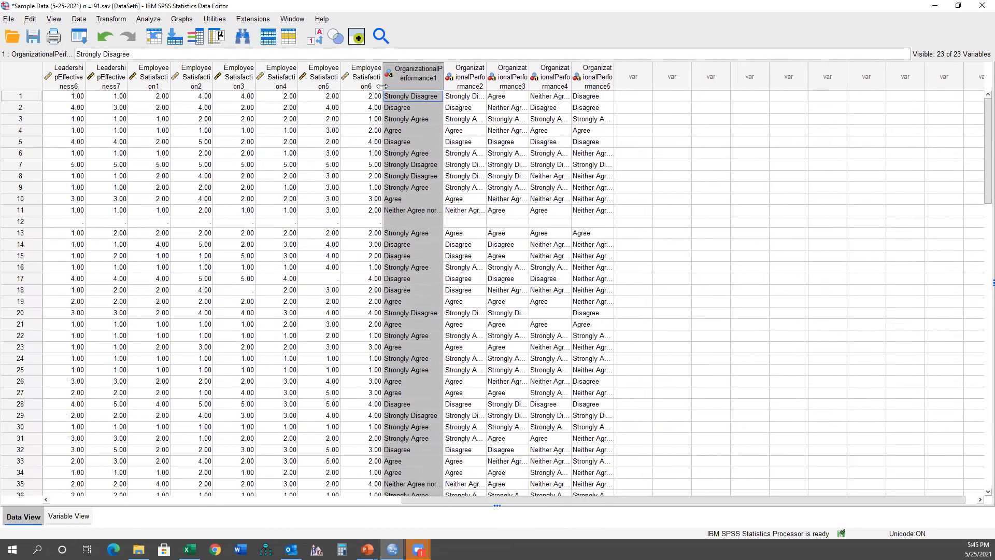
Start Recode into Same Variables with the five organizational performance items as the string variables
left_click(117, 19)
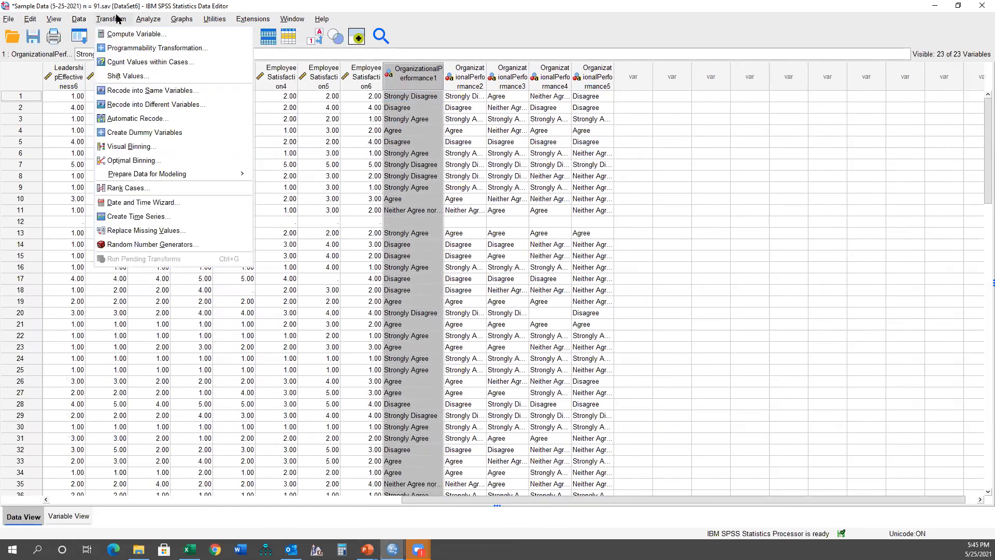
left_click(140, 92)
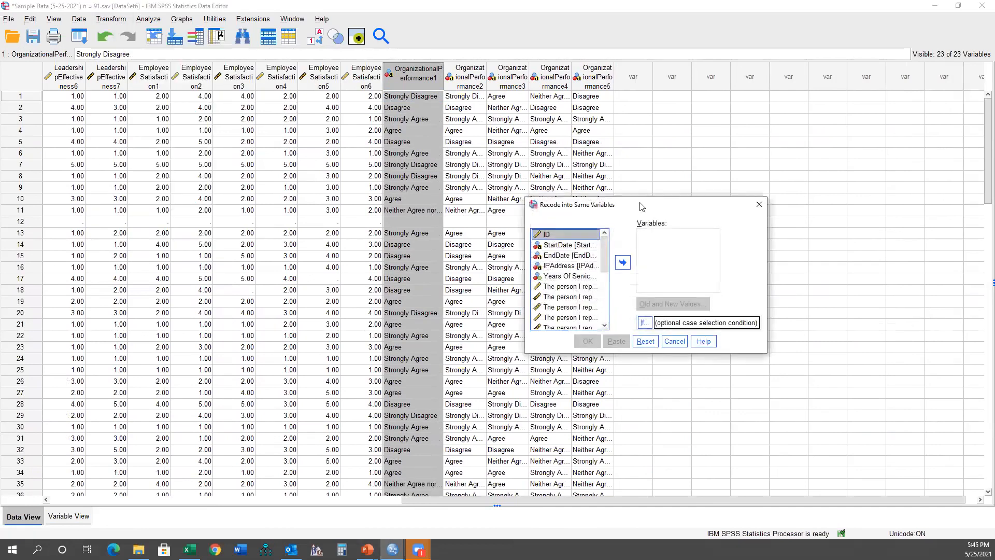
scroll(596, 276, "down", 4)
left_click(565, 284)
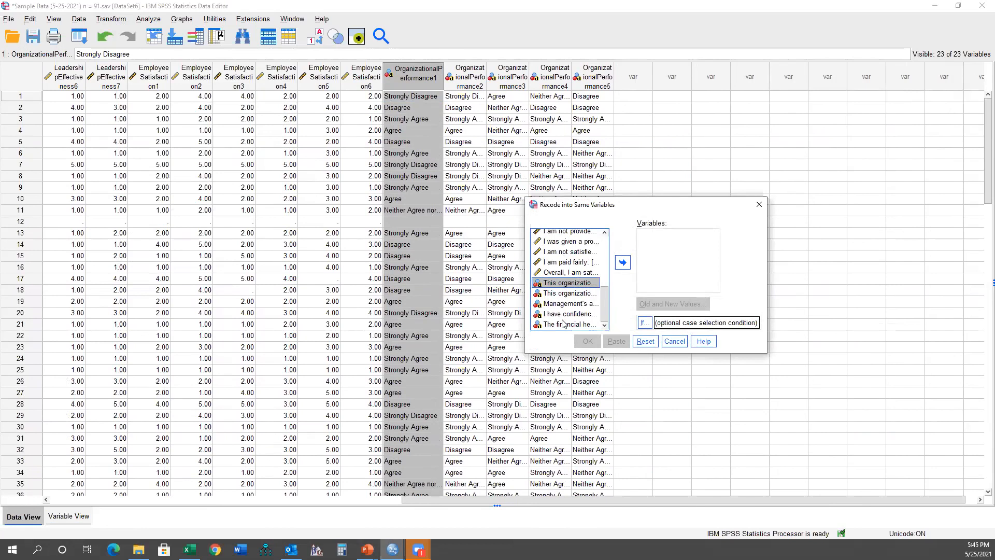
left_click(563, 325, "shift")
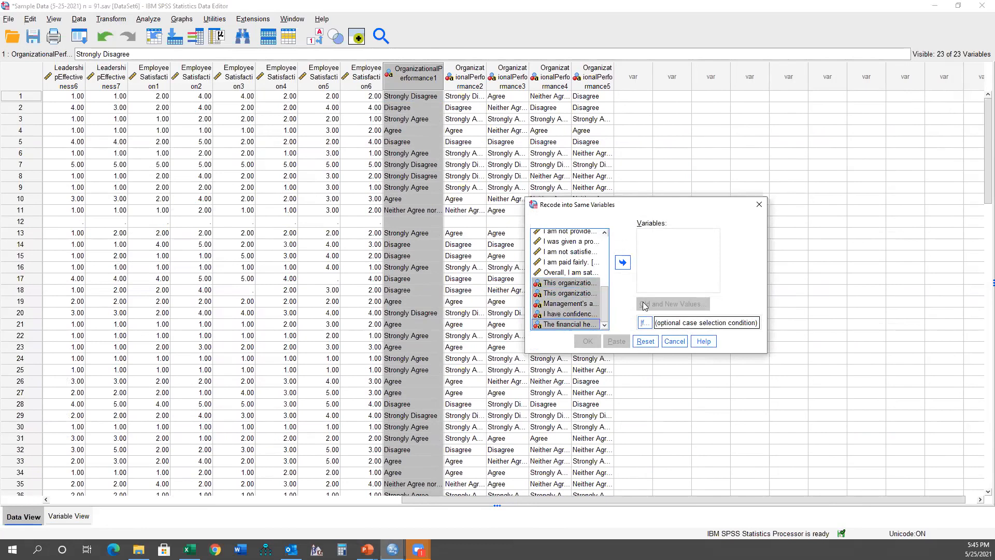
left_click(622, 263)
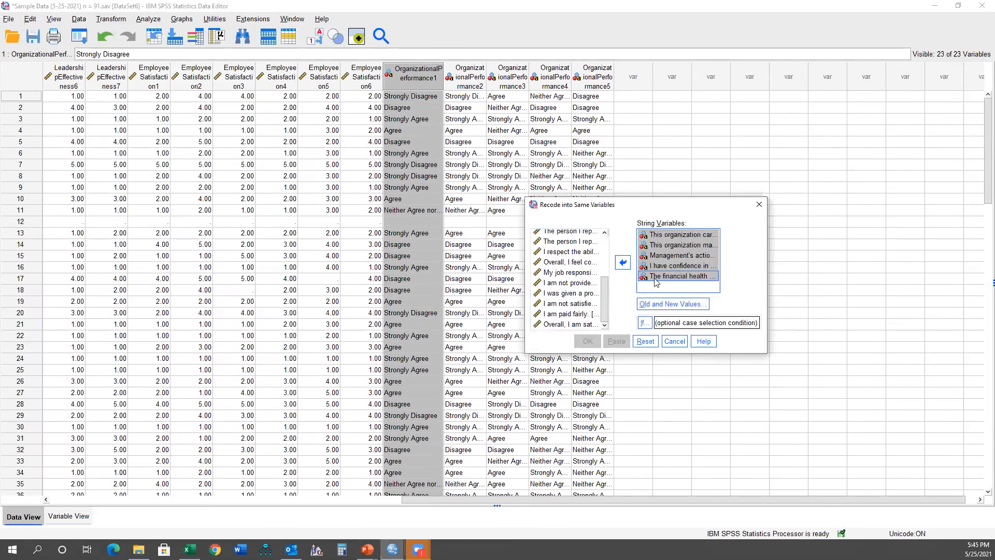
Define the recode of the old value Strongly Disagree to the new value 1
left_click(657, 306)
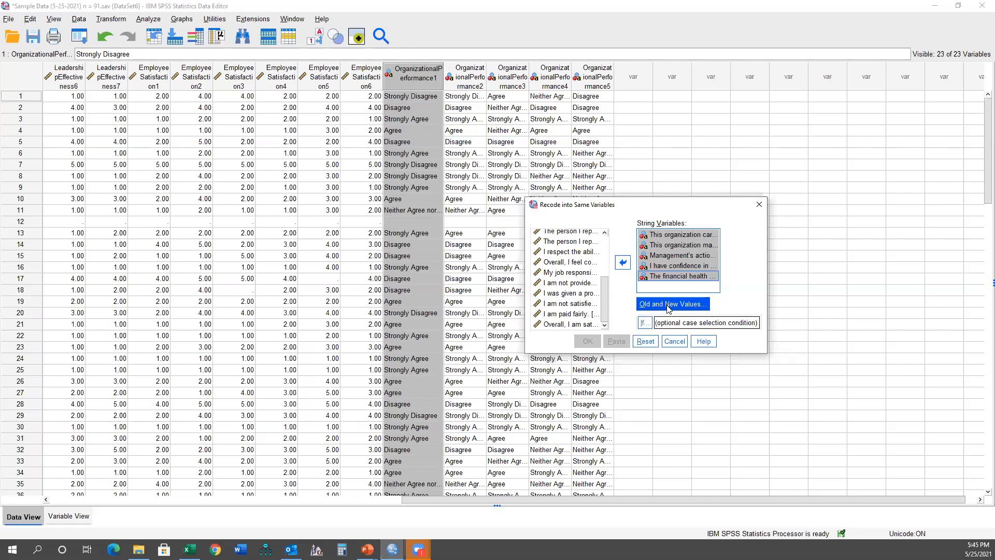
left_click(668, 307)
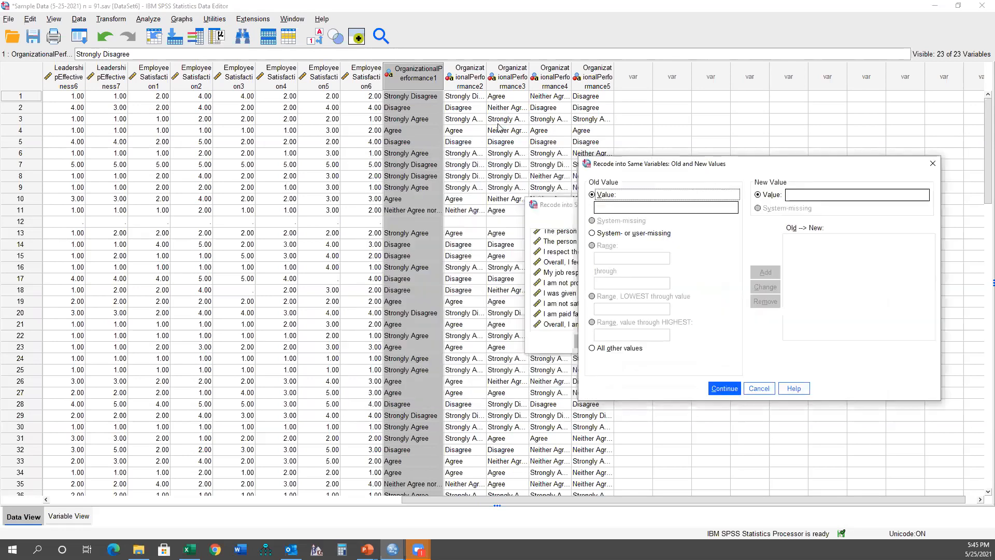
left_click(725, 388)
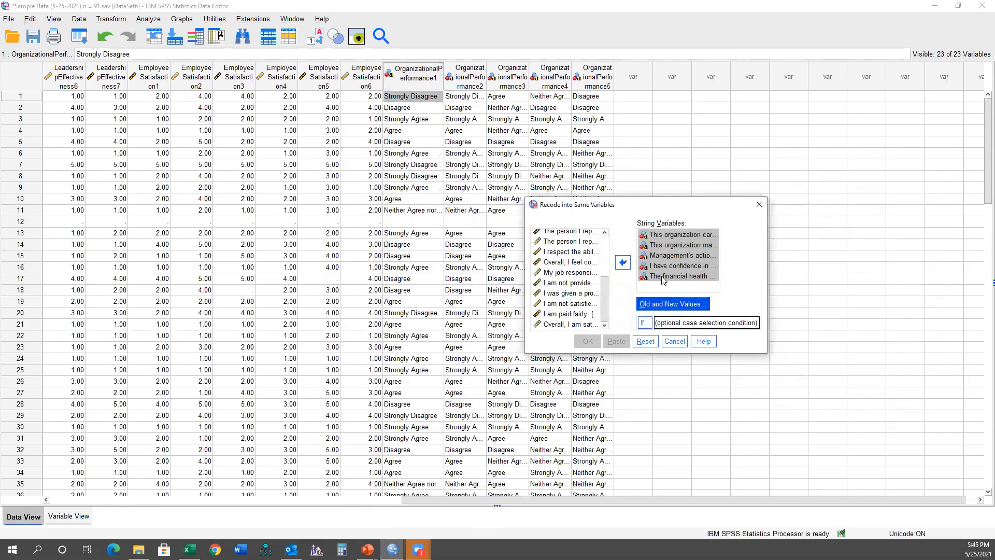
left_click(671, 304)
type("Strongly Disagree")
left_click(803, 195)
type("1")
left_click(777, 272)
left_click(724, 389)
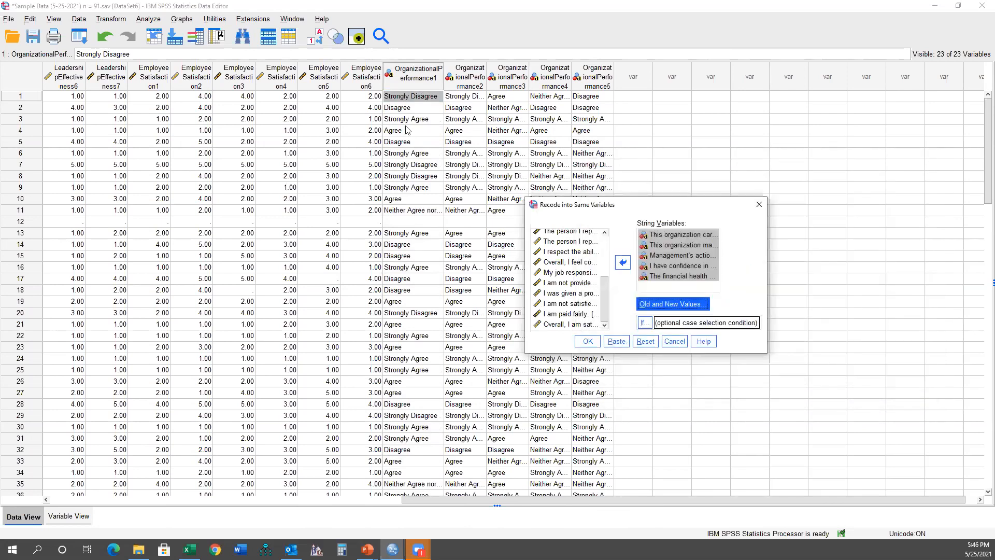
Check the wording in the data and add the recode of Disagree to 2
left_click(407, 108)
left_click(672, 304)
left_click(704, 209)
type("Disagree")
left_click(805, 195)
type("2")
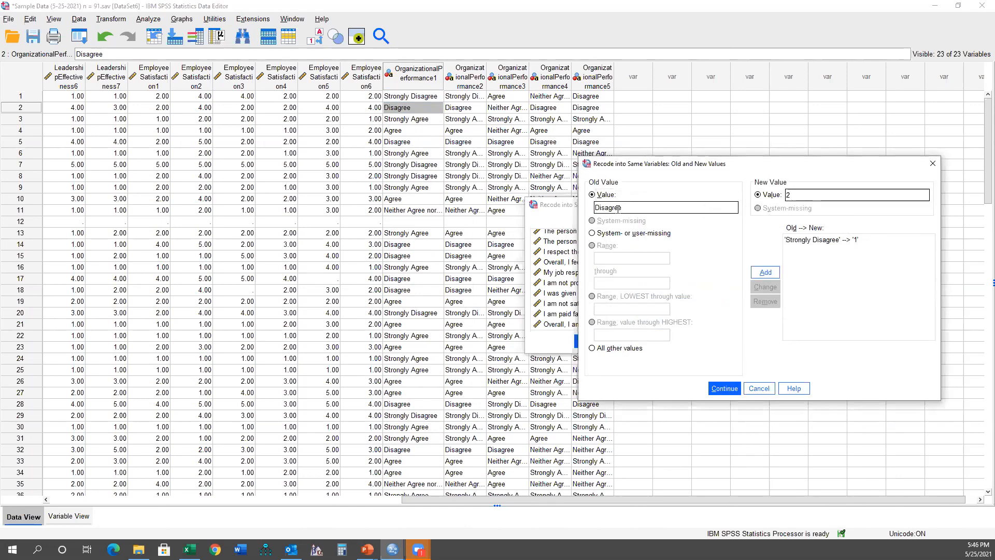
type("2")
left_click(766, 272)
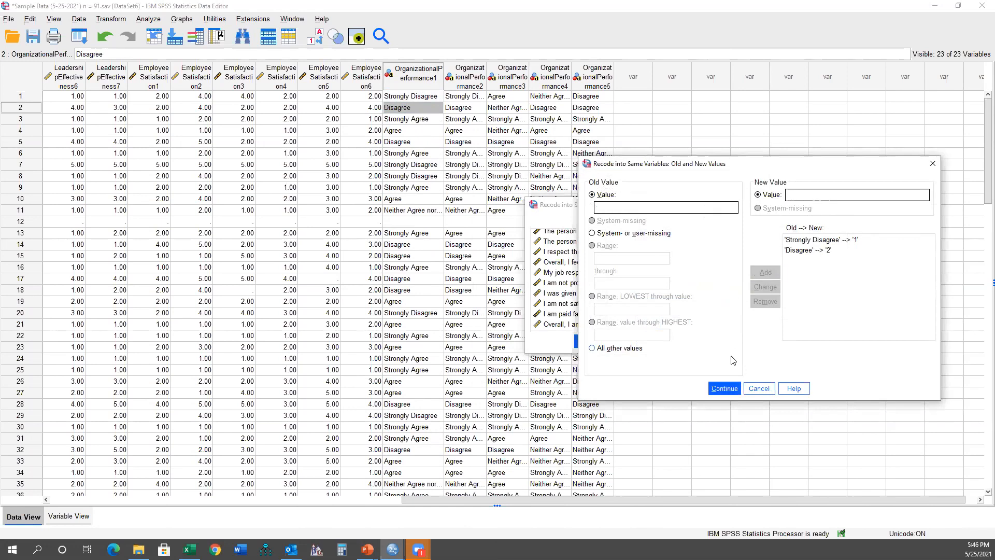
left_click(735, 388)
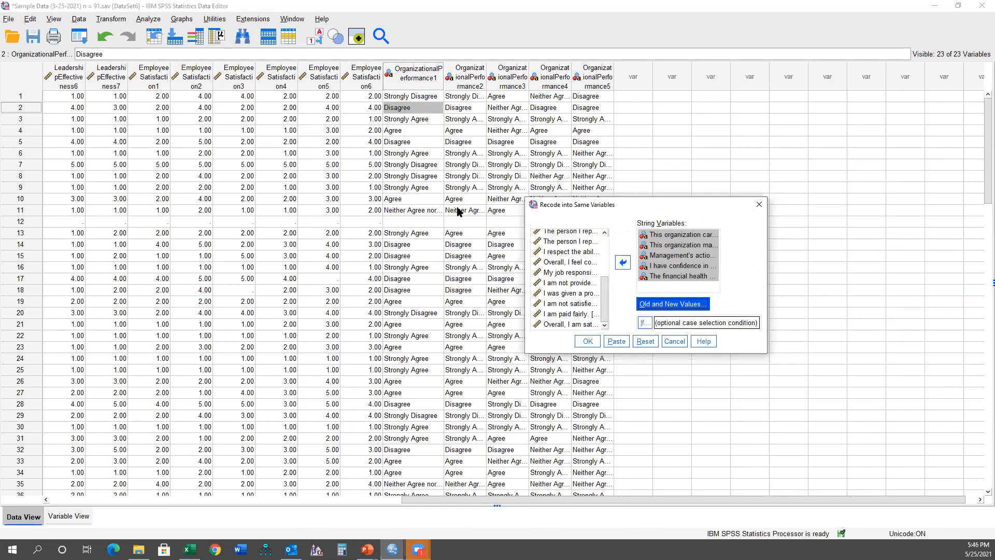
Check the full neutral response text in case 11 and add the recode of Neither Agree nor Disagree to 3
left_click(431, 210)
left_click(654, 304)
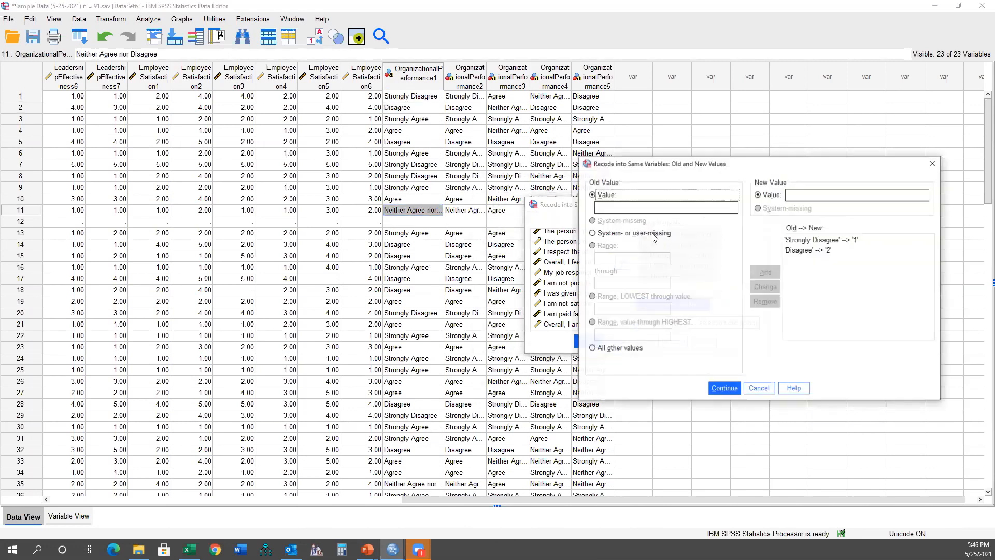
type("Neither Agree nor Disagree")
type("3")
left_click(765, 272)
left_click(724, 389)
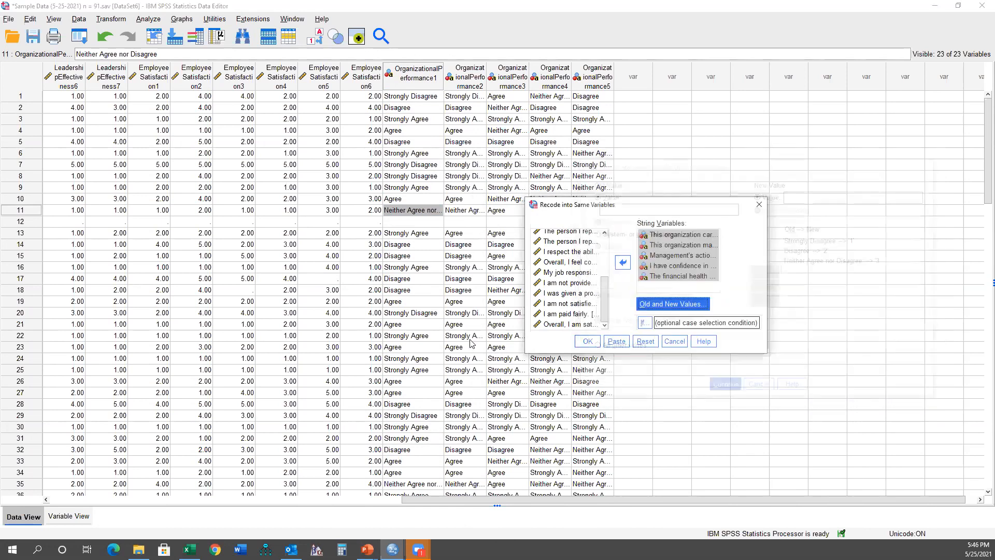
Check the response wording in case 19 and add the recode of Agree to 4
left_click(414, 303)
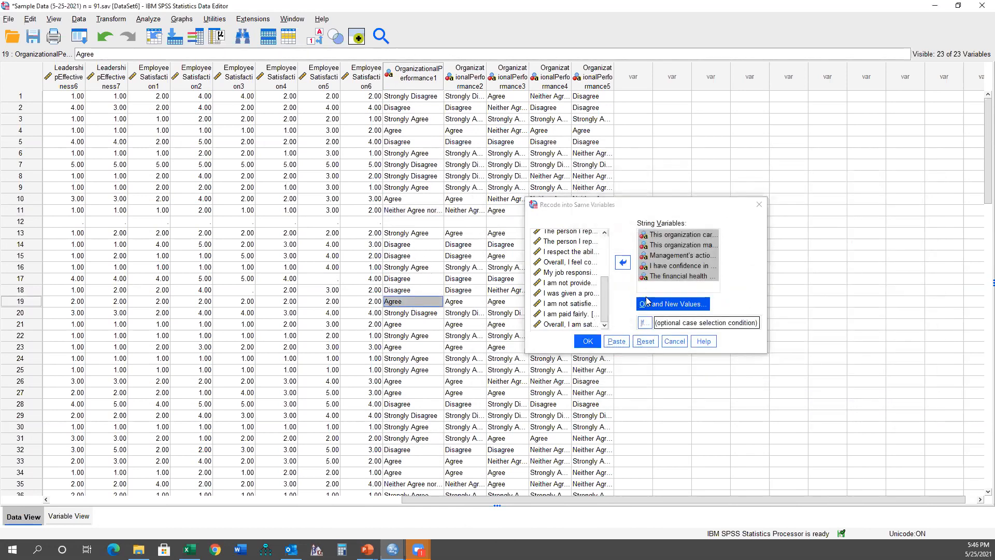
left_click(672, 303)
type("Agree")
type("4")
left_click(766, 272)
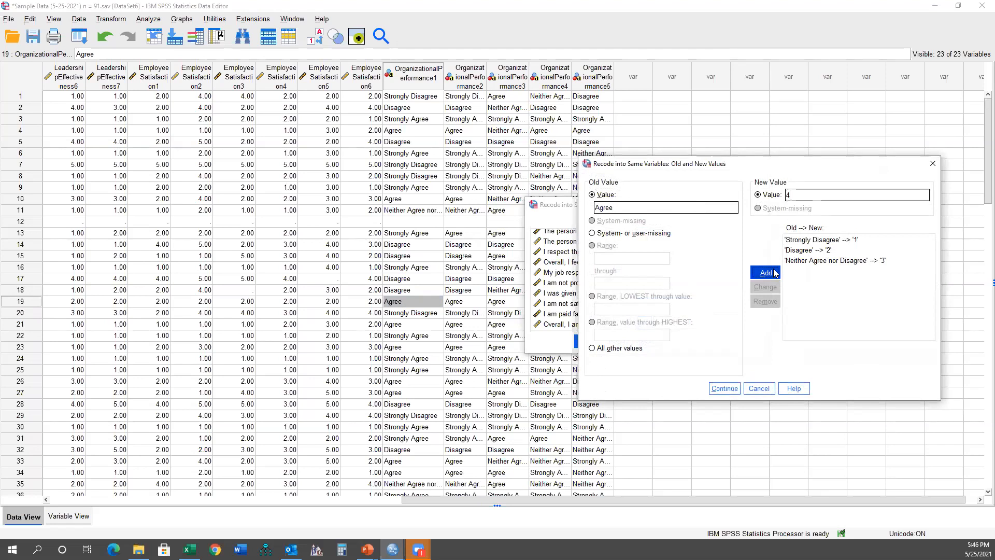
Check the response wording in case 25 and add the recode of Strongly Agree to 5
left_click(724, 388)
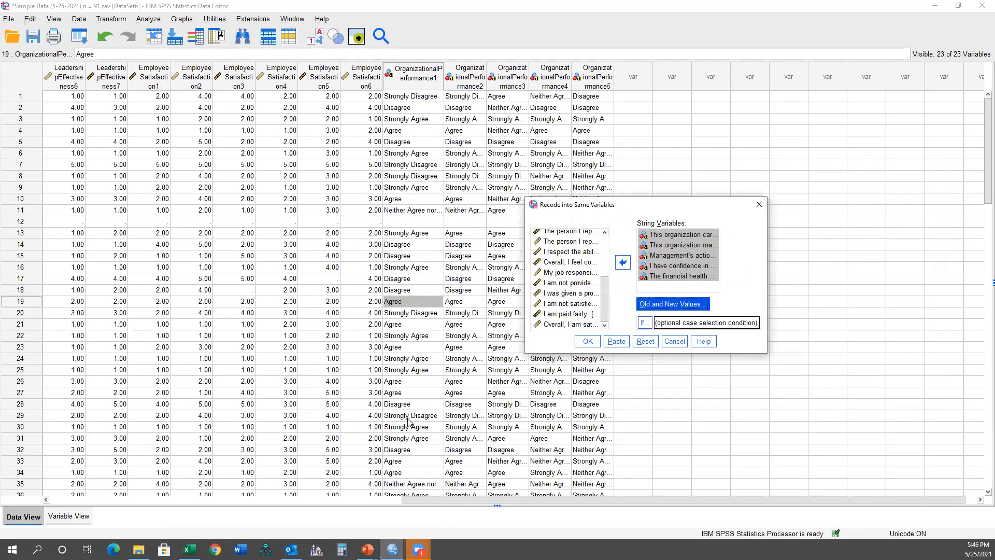
left_click(419, 371)
left_click(673, 303)
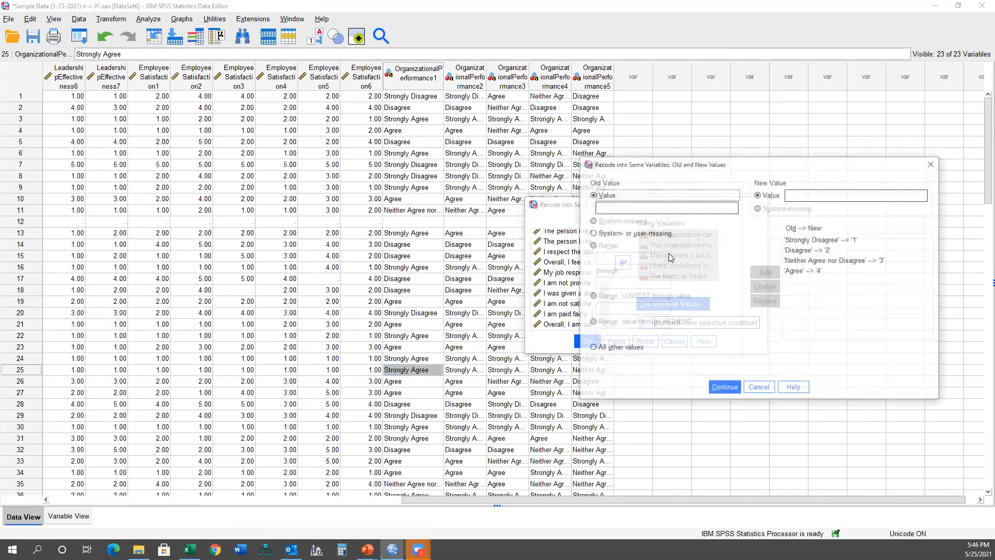
type("Strongly Agree")
left_click(817, 196)
type("5")
left_click(766, 272)
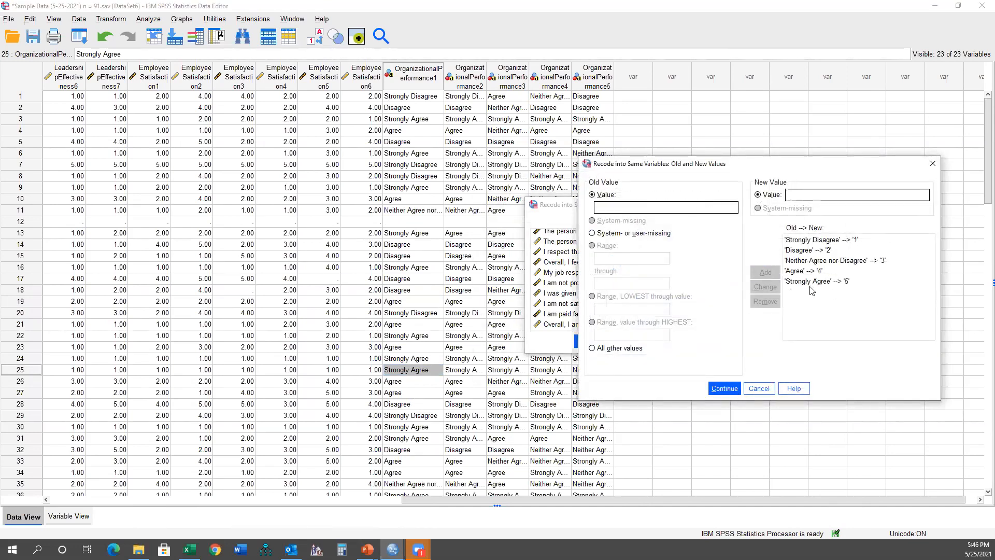
left_click(731, 389)
left_click(409, 314)
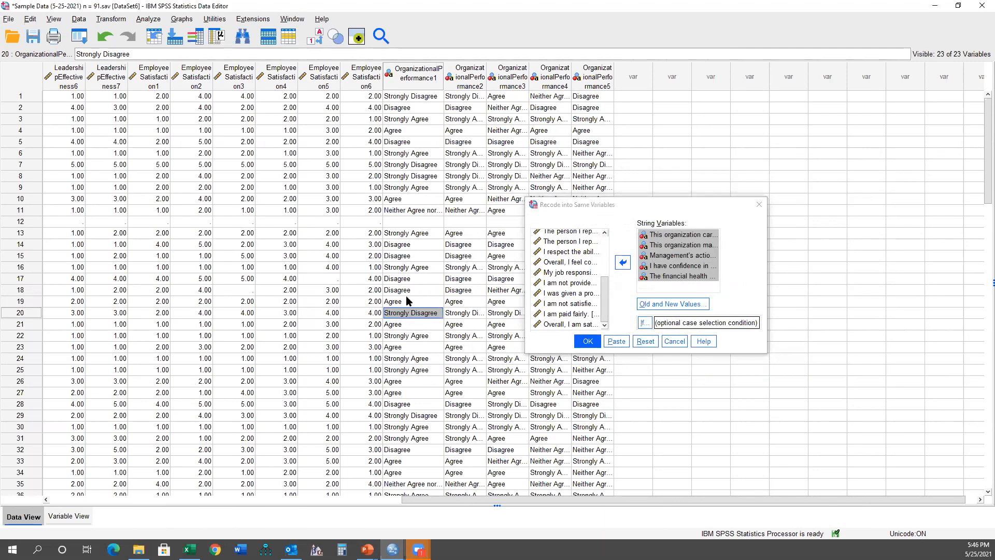
left_click(408, 301)
left_click(409, 290)
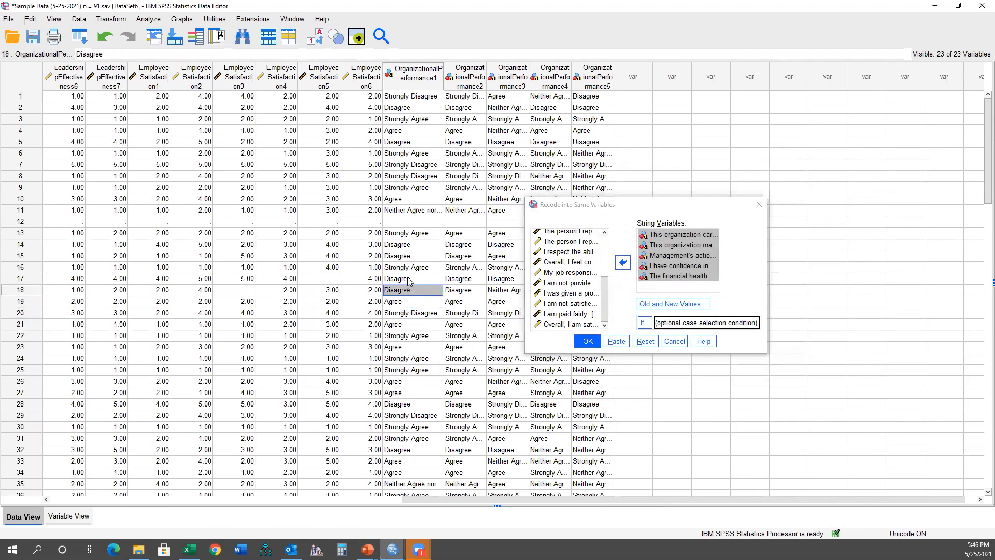
left_click(645, 306)
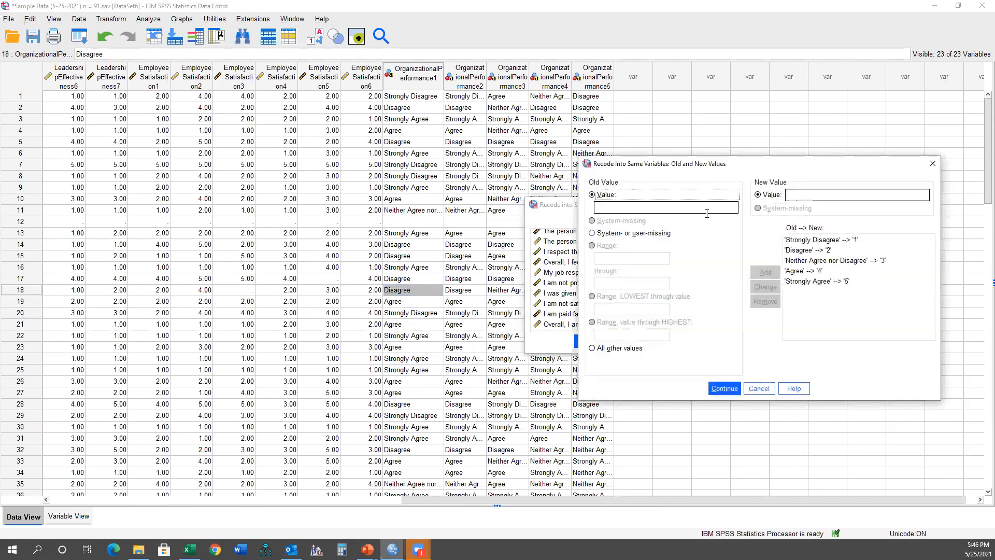
type("Disagree")
left_click_drag(698, 206, 476, 202)
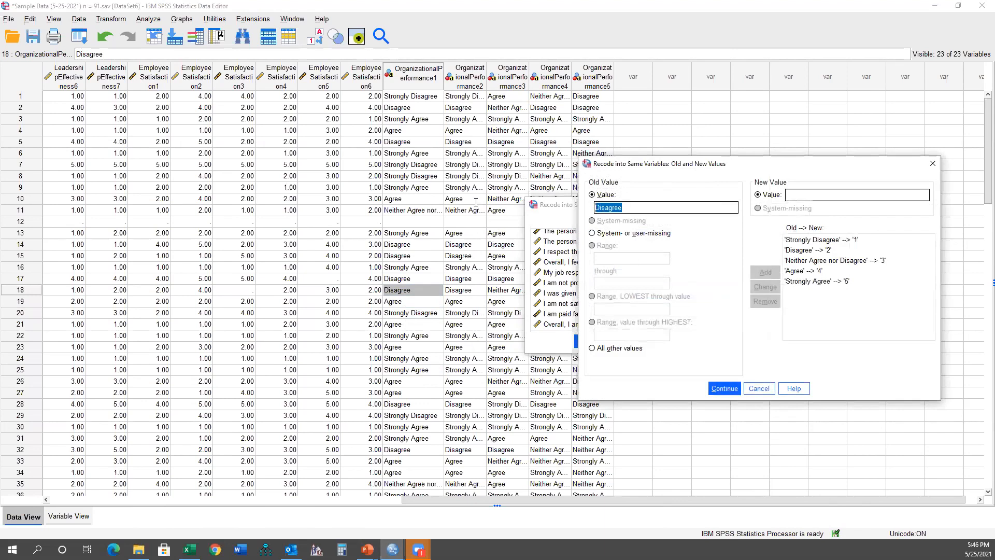
left_click(767, 389)
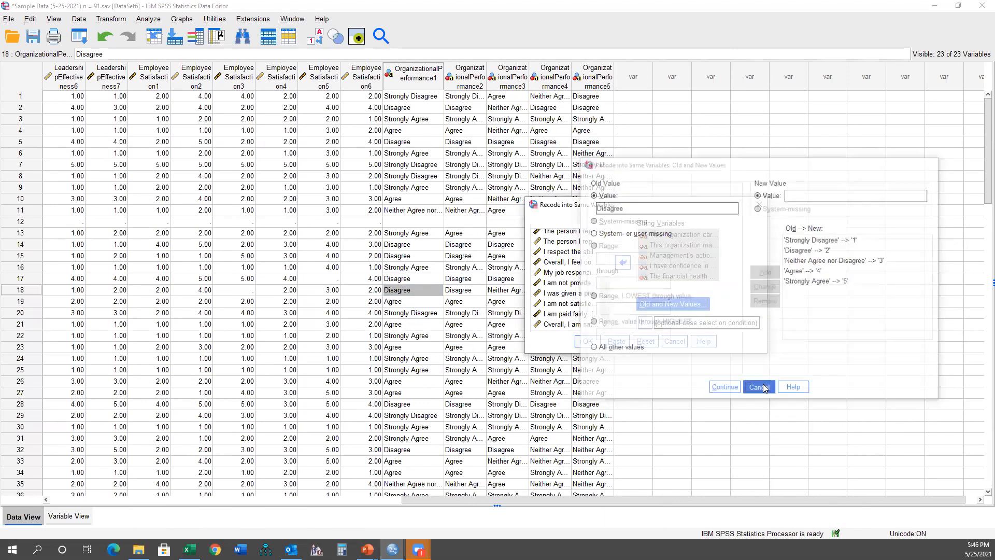
Review the list of recodes defined for the five organizational performance items
left_click(413, 305)
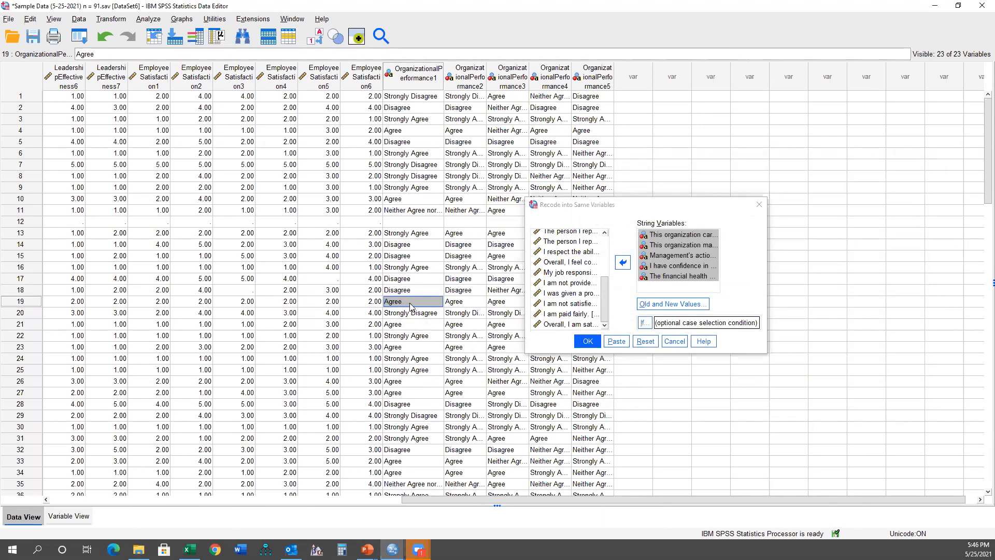
left_click(467, 303)
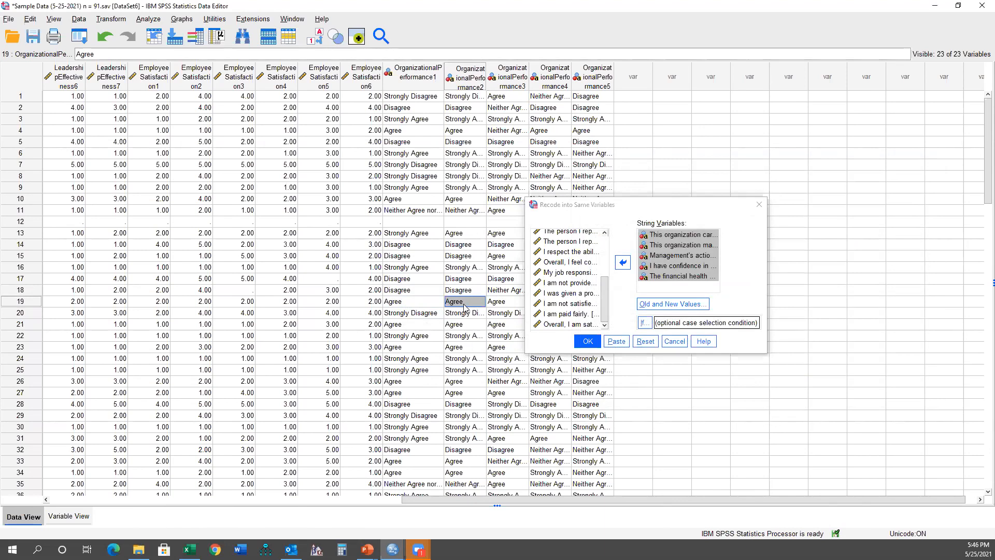
left_click(661, 310)
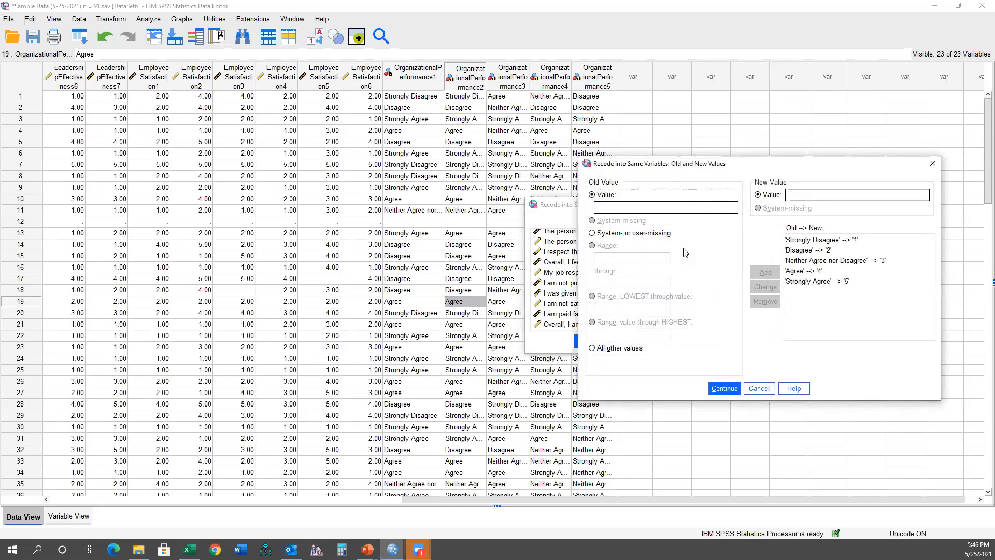
left_click(662, 208)
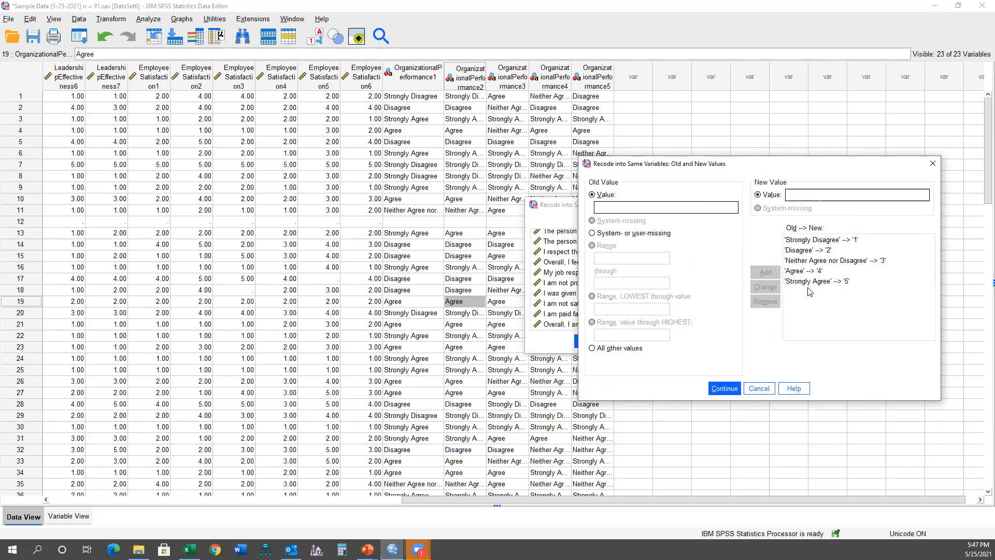
left_click(725, 388)
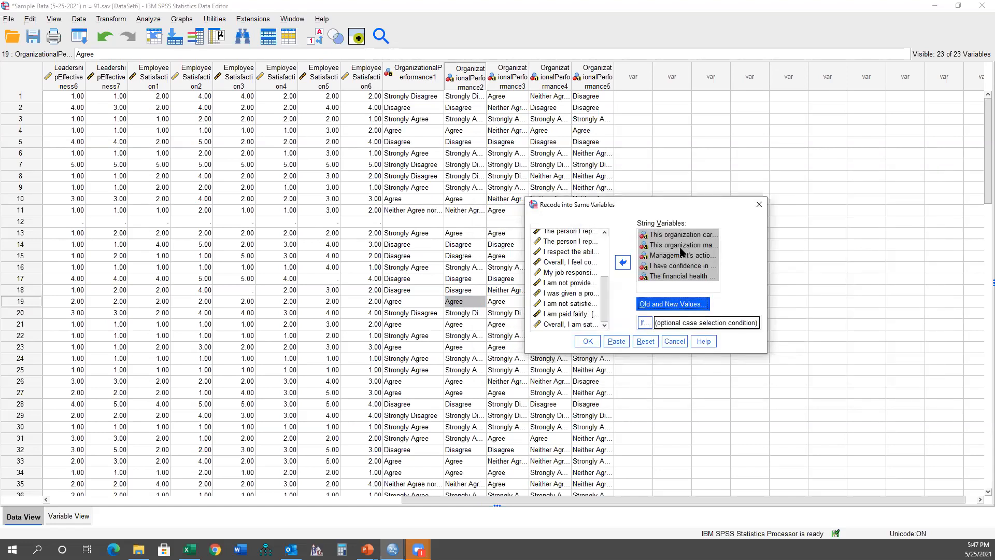
Generate the recode as command syntax and delete the DATASET ACTIVATE DataSet6 line from it
left_click(618, 342)
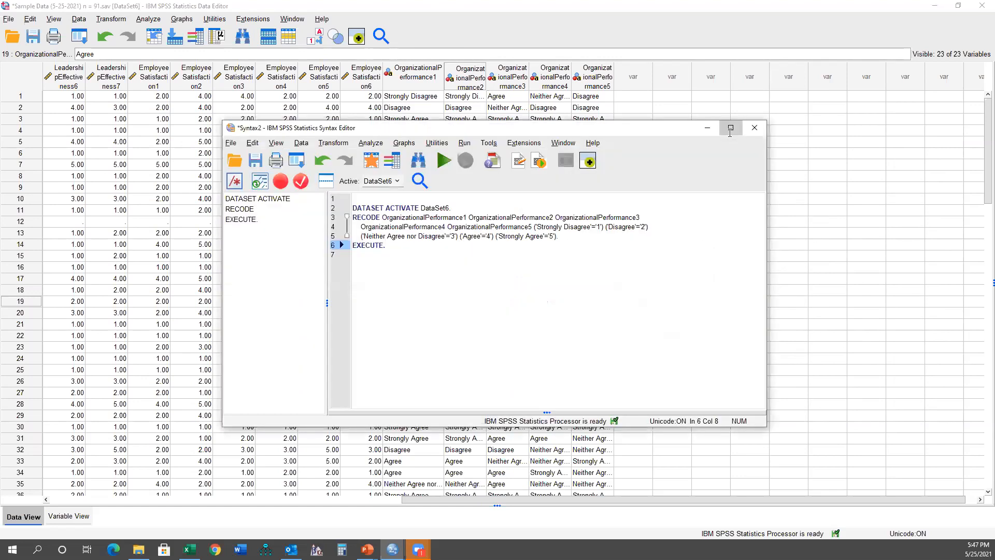
left_click(730, 128)
left_click_drag(197, 111, 130, 73)
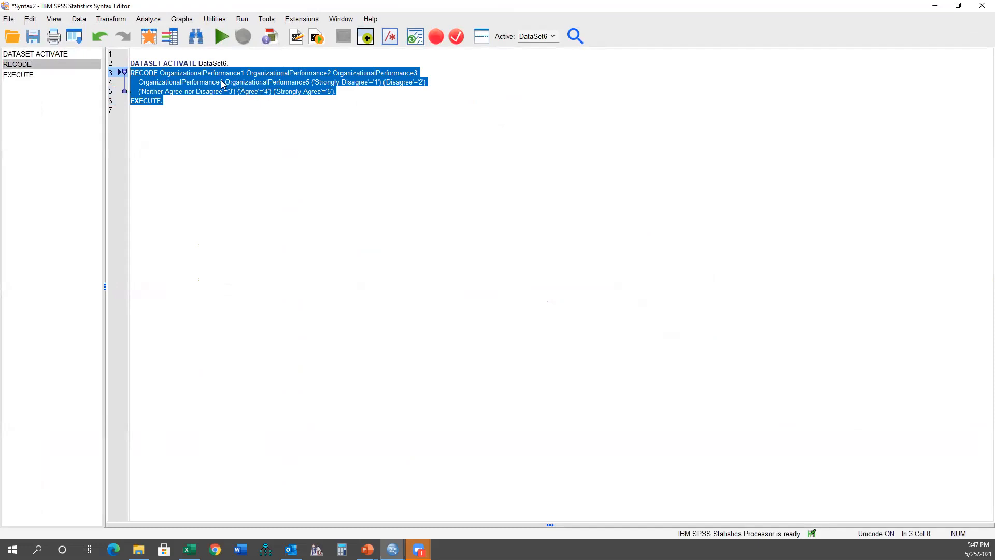
left_click_drag(234, 63, 130, 54)
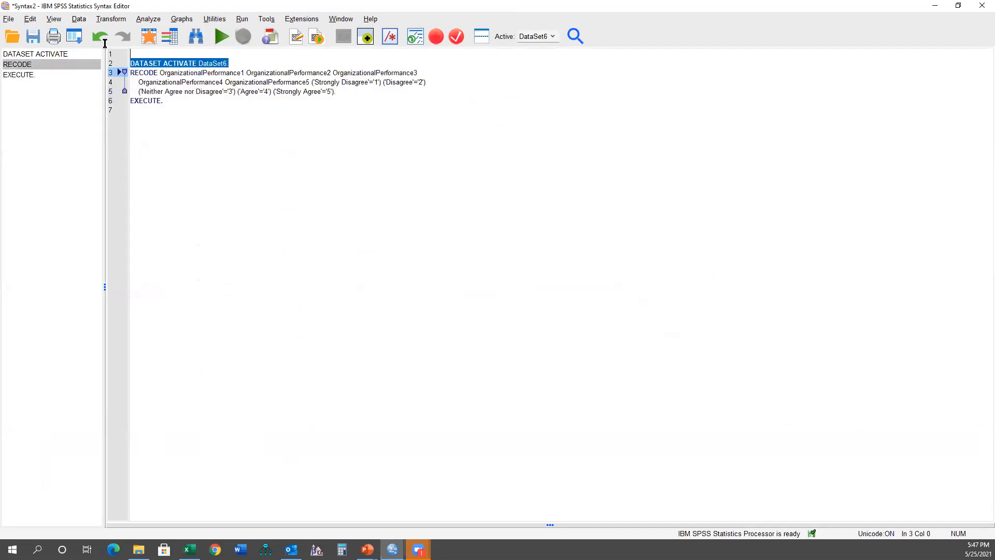
key("Delete")
key("ctrl+a")
key("ctrl+r")
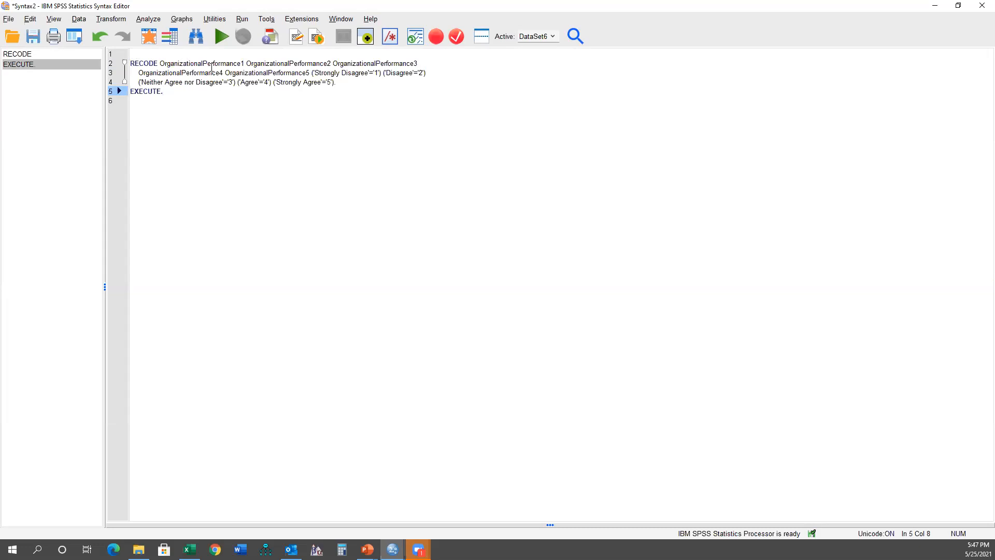
Run the RECODE and EXECUTE commands for OrganizationalPerformance1 through OrganizationalPerformance5
double_click(376, 72)
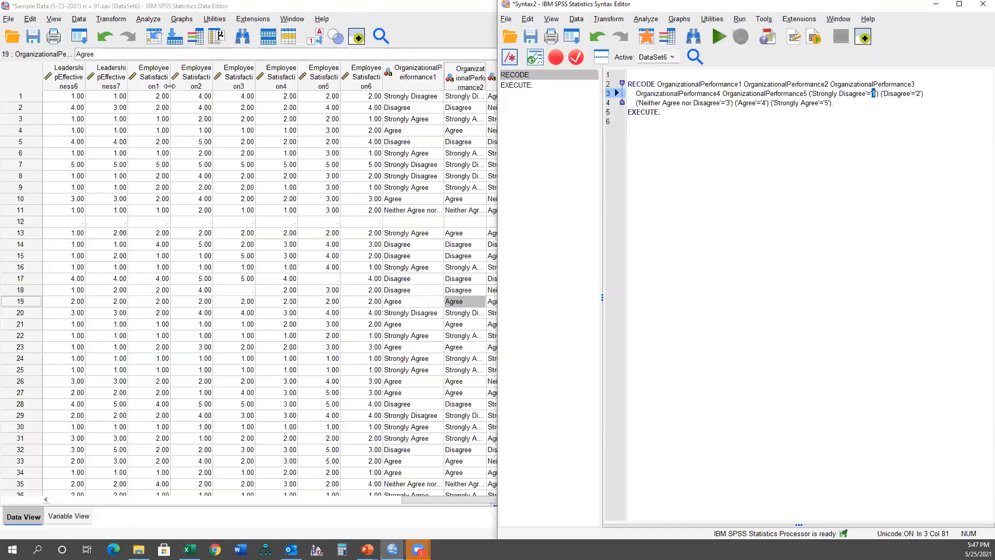
left_click(669, 123)
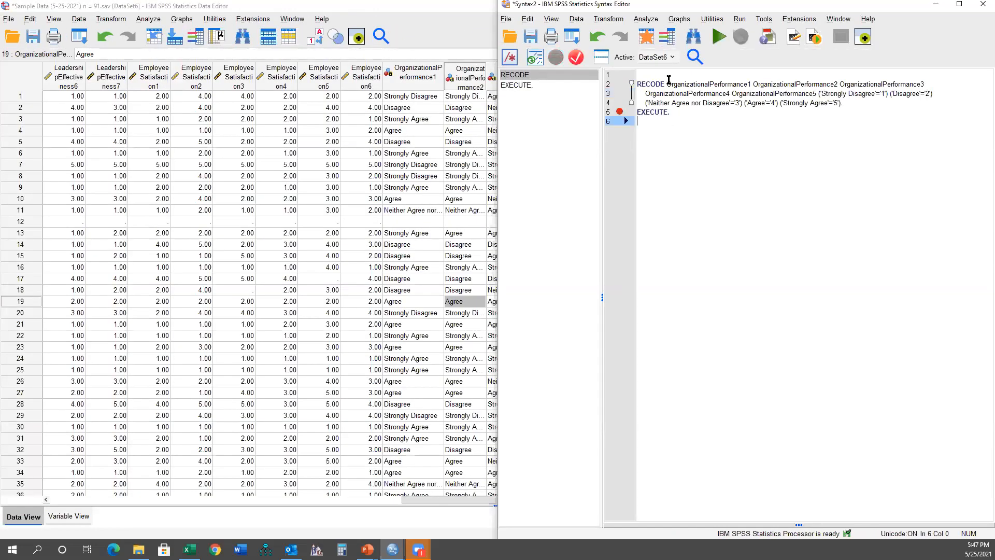
left_click(621, 114)
left_click_drag(687, 117, 624, 83)
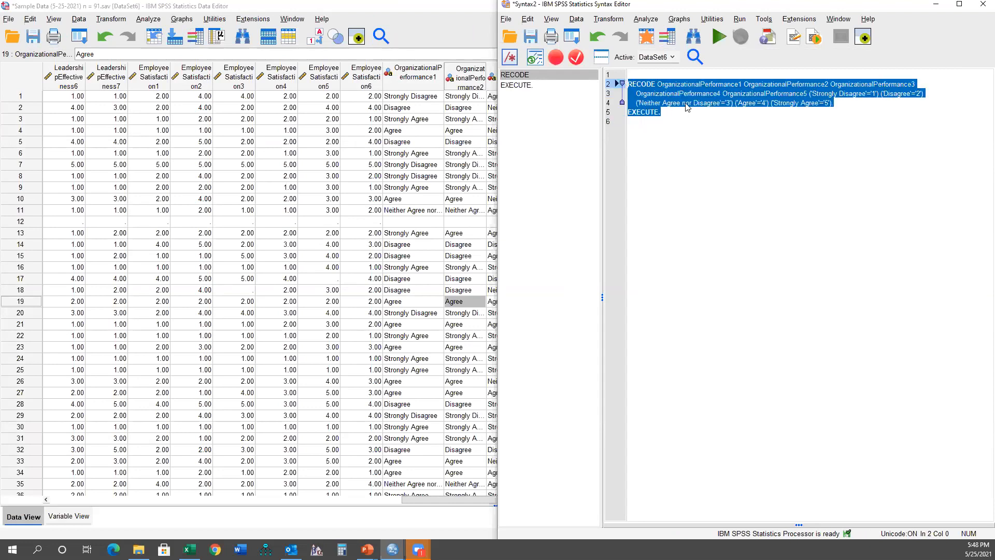
left_click(719, 41)
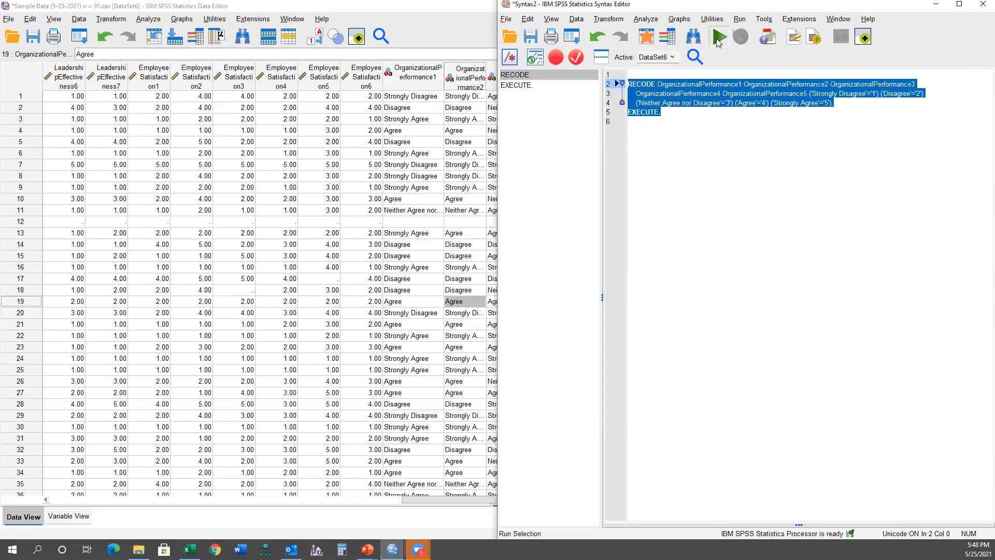
Examine the recoded organizational performance data and compare the variables' type and measure with the employee satisfaction items
left_click(441, 166)
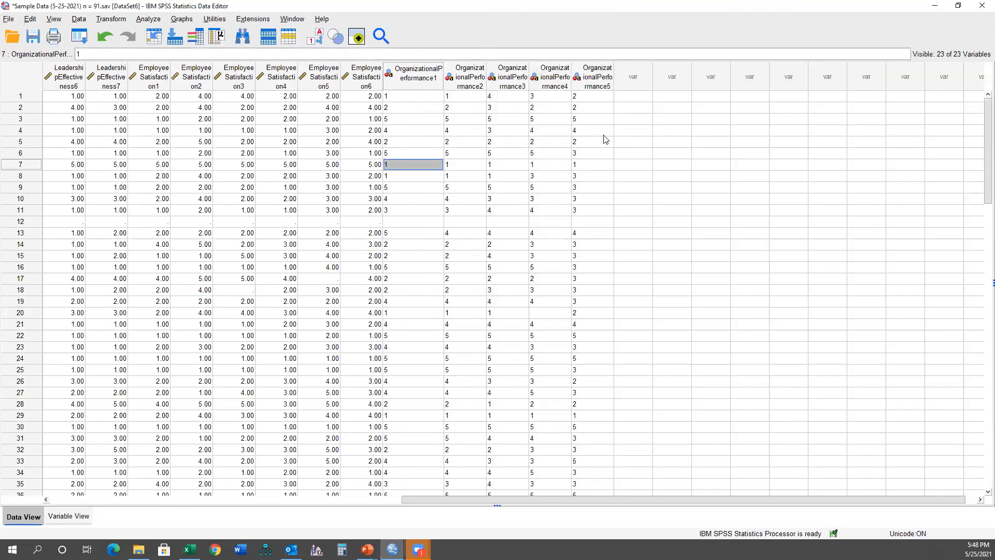
left_click_drag(423, 98, 592, 290)
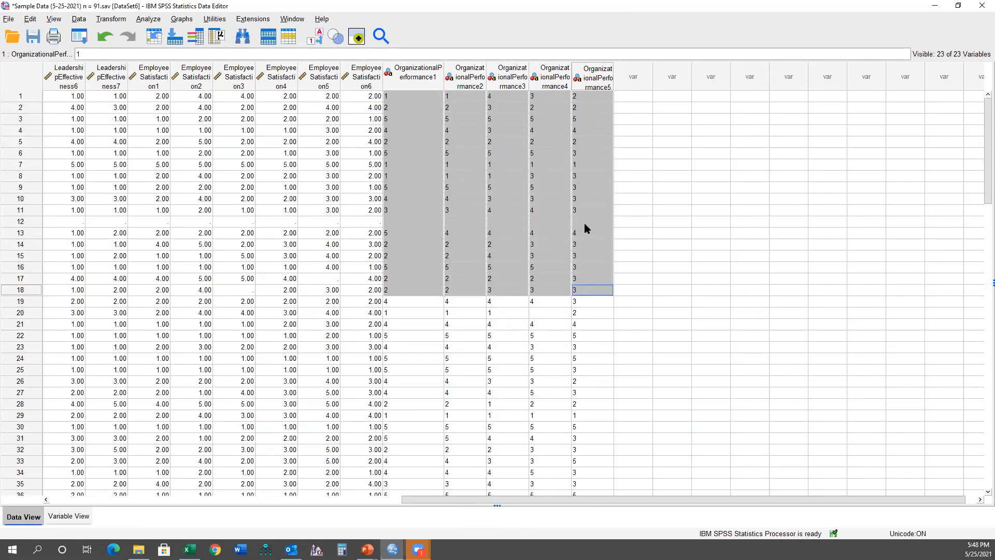
left_click(583, 223)
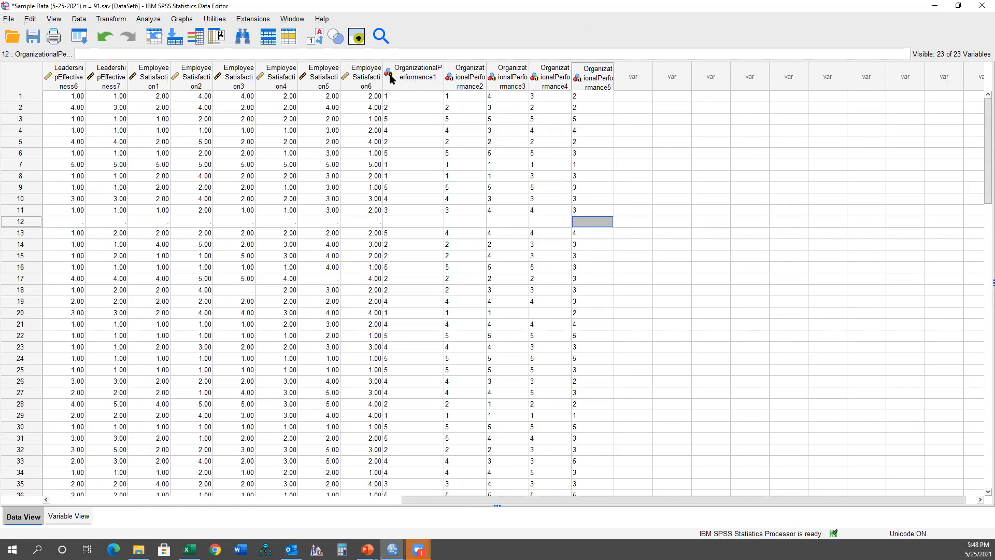
mouse_move(389, 76)
left_click(428, 119)
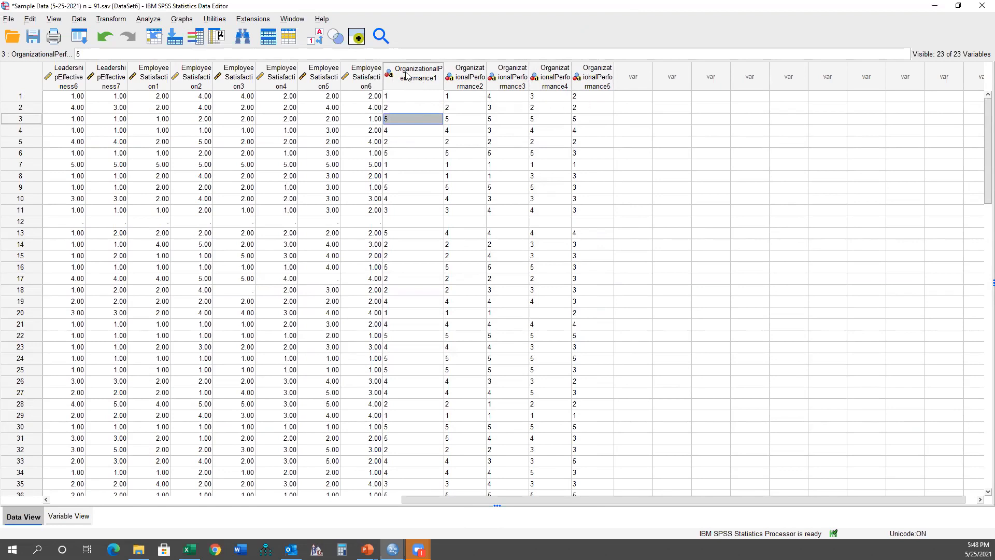
mouse_move(420, 84)
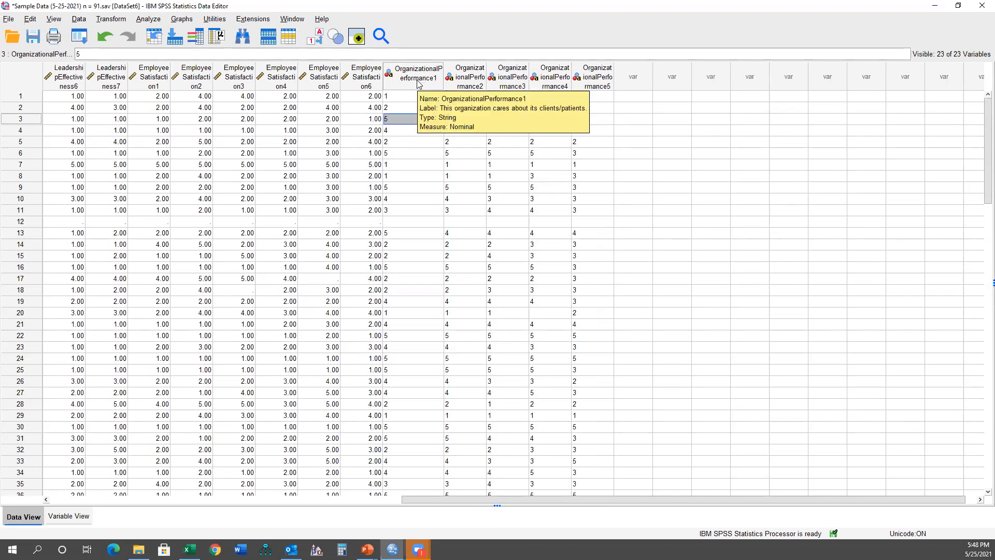
mouse_move(345, 81)
mouse_move(311, 80)
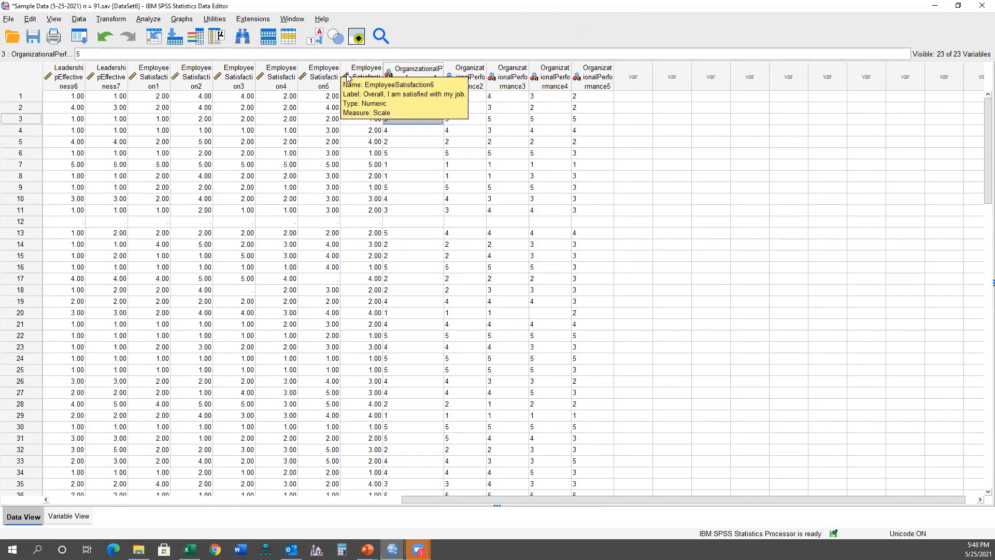
mouse_move(188, 92)
mouse_move(139, 84)
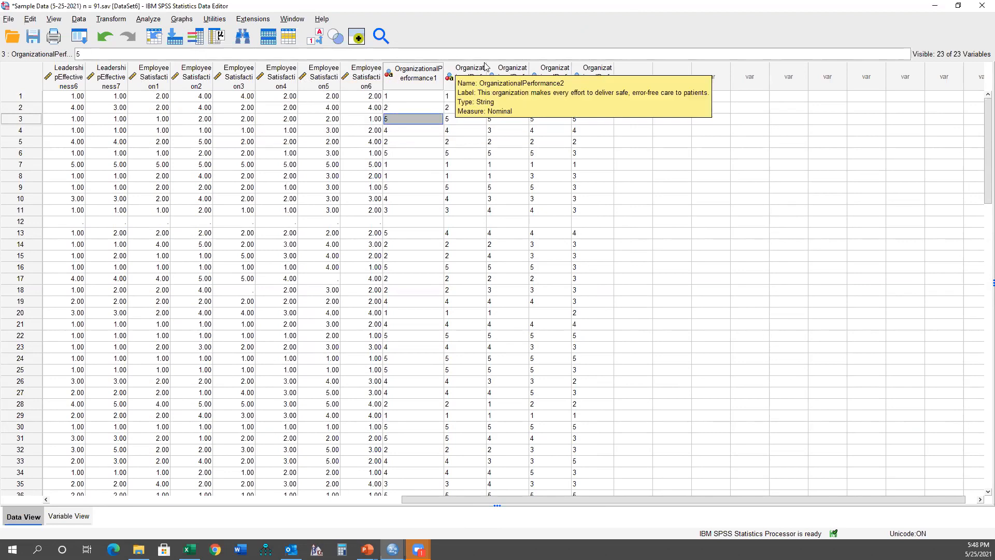
Set the type of OrganizationalPerformance1 to Numeric and apply the same type to OrganizationalPerformance2 through OrganizationalPerformance5
double_click(423, 72)
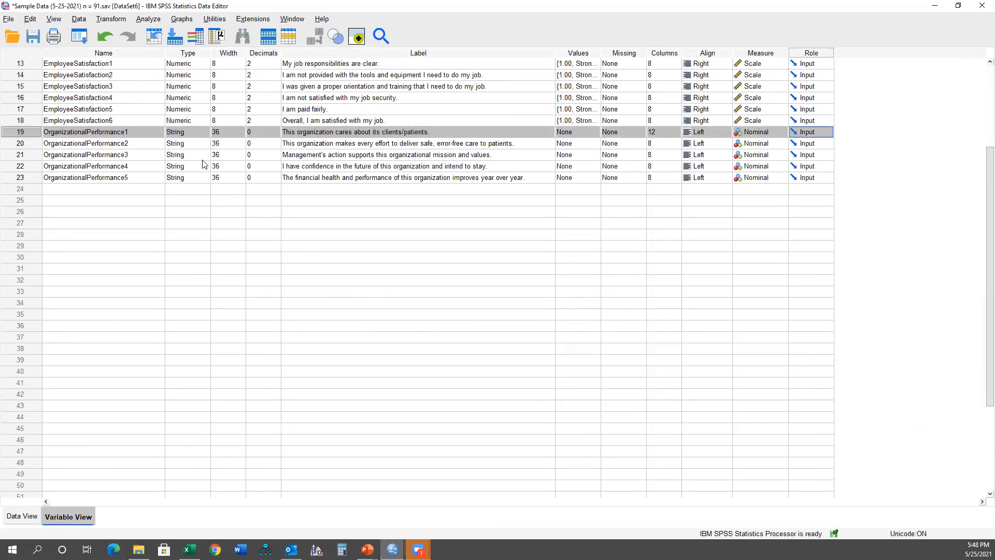
left_click(192, 120)
left_click(189, 132)
left_click_drag(189, 142, 189, 177)
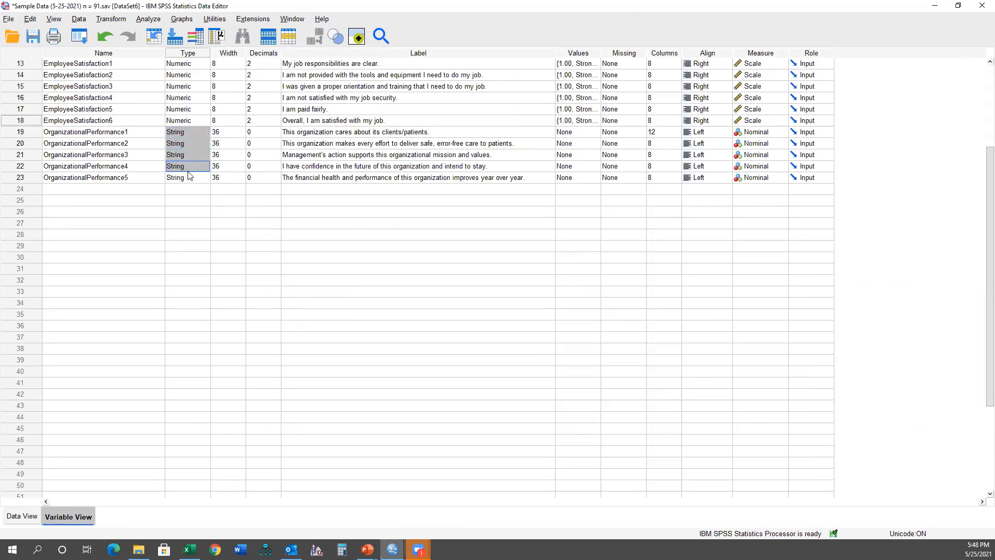
left_click(201, 130)
left_click(204, 133)
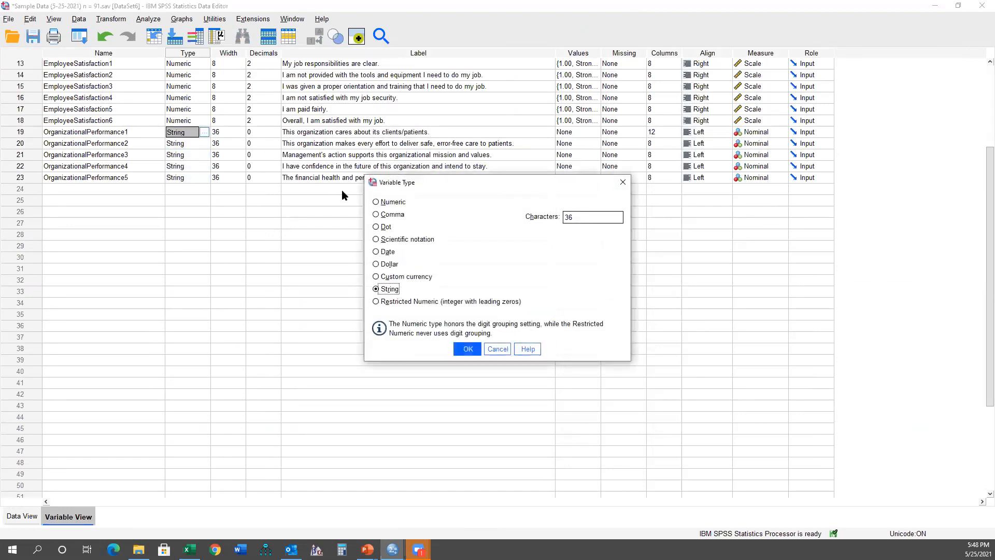
left_click(376, 201)
left_click(466, 349)
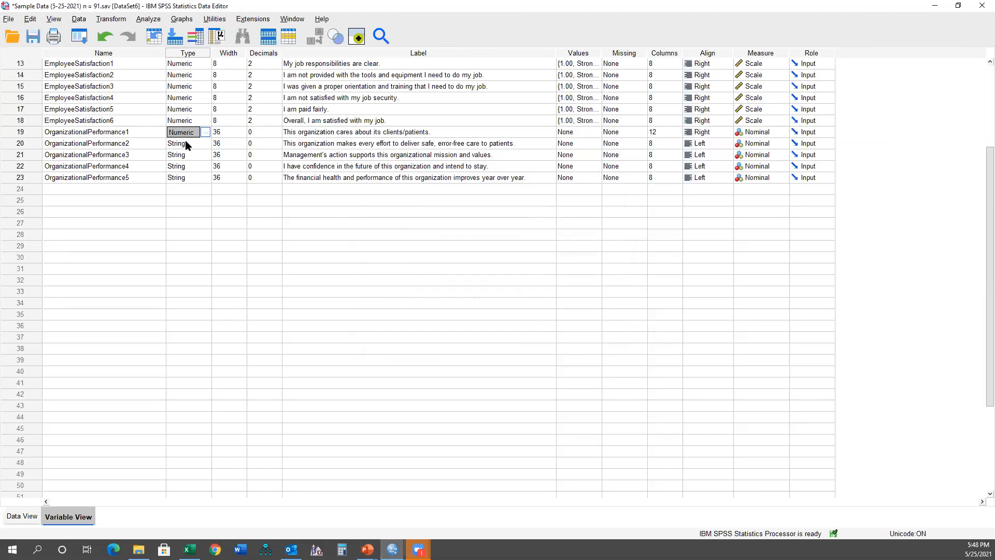
left_click_drag(188, 145, 188, 178)
key("ctrl+v")
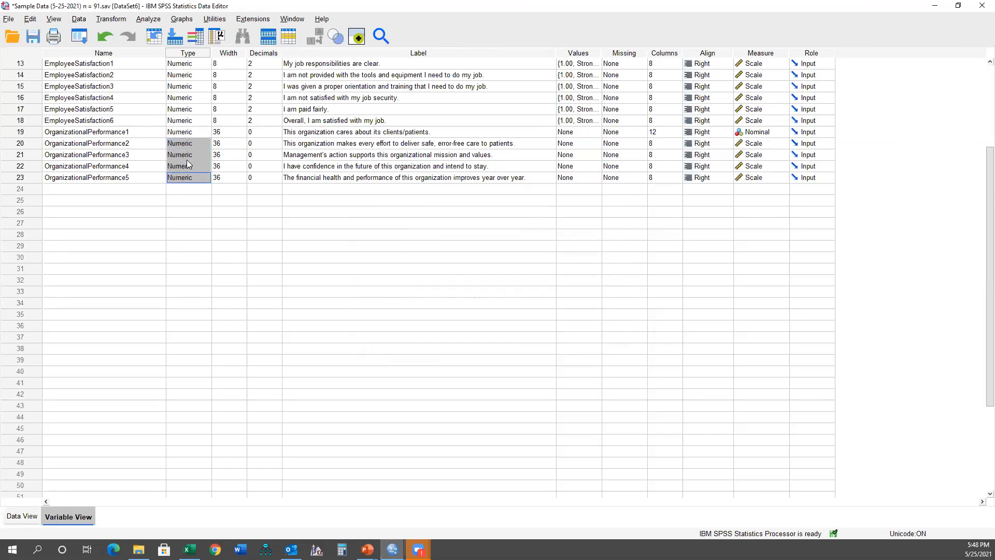
Examine EmployeeSatisfaction1's value labels and compare the wording of the six employee satisfaction items for positive and negative phrasing
scroll(191, 147, "up", 4)
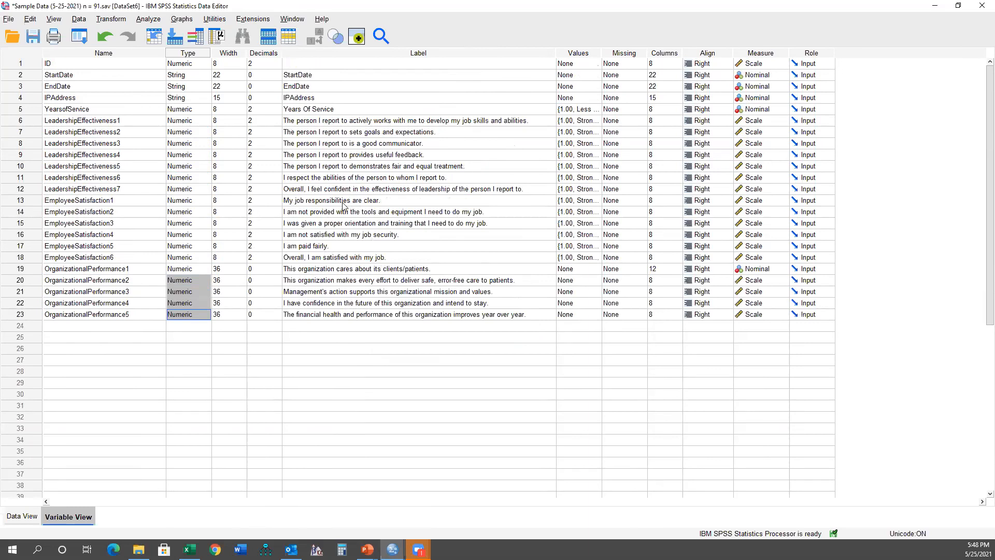
double_click(123, 197)
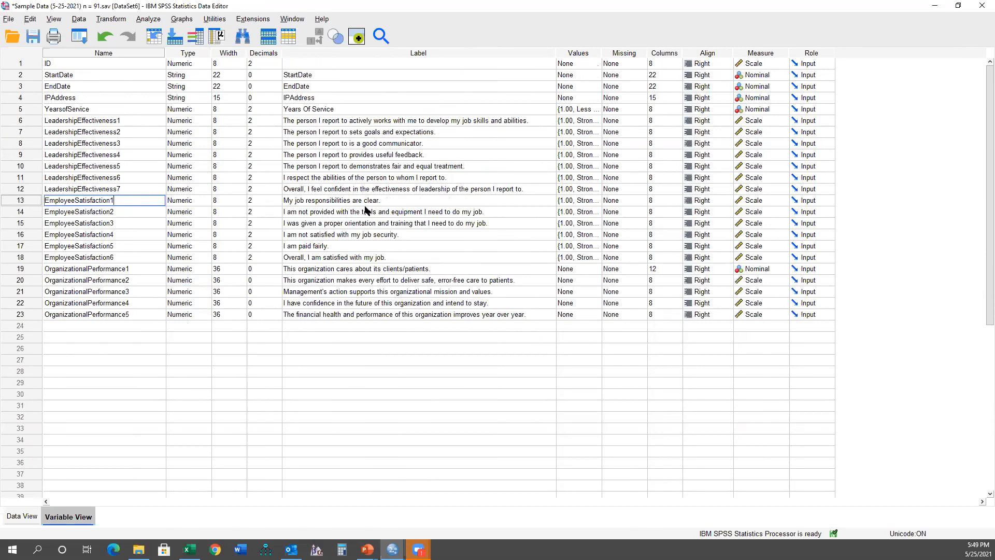
left_click(597, 201)
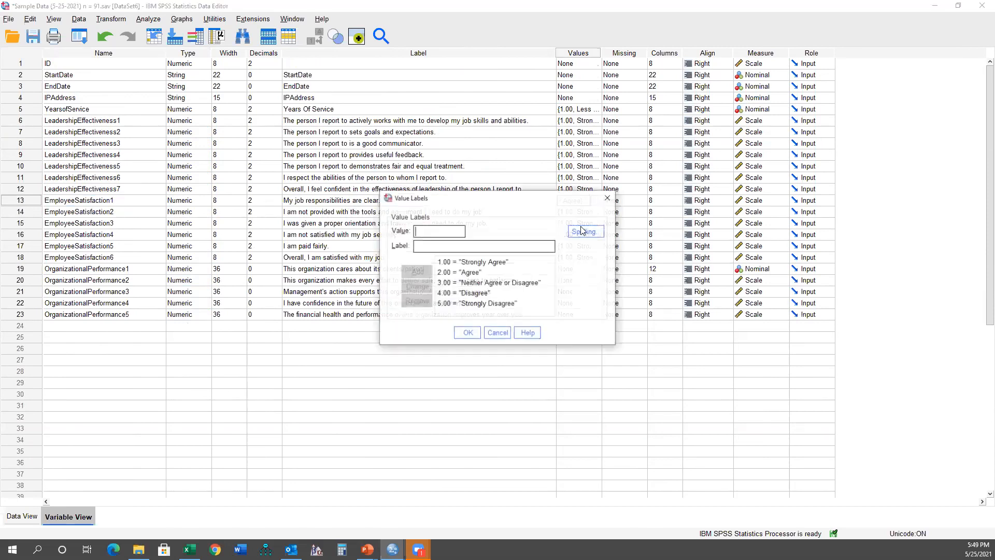
left_click(498, 332)
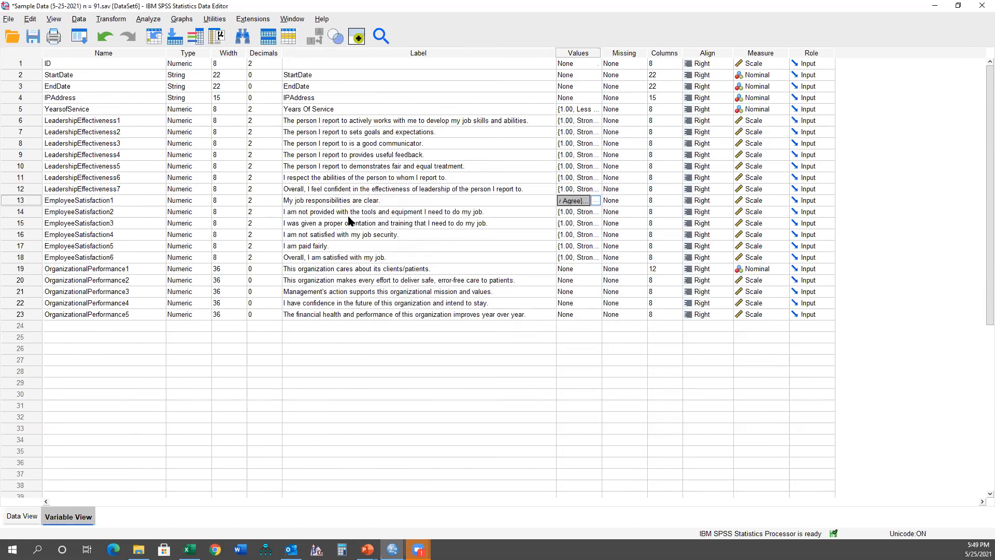
double_click(391, 199)
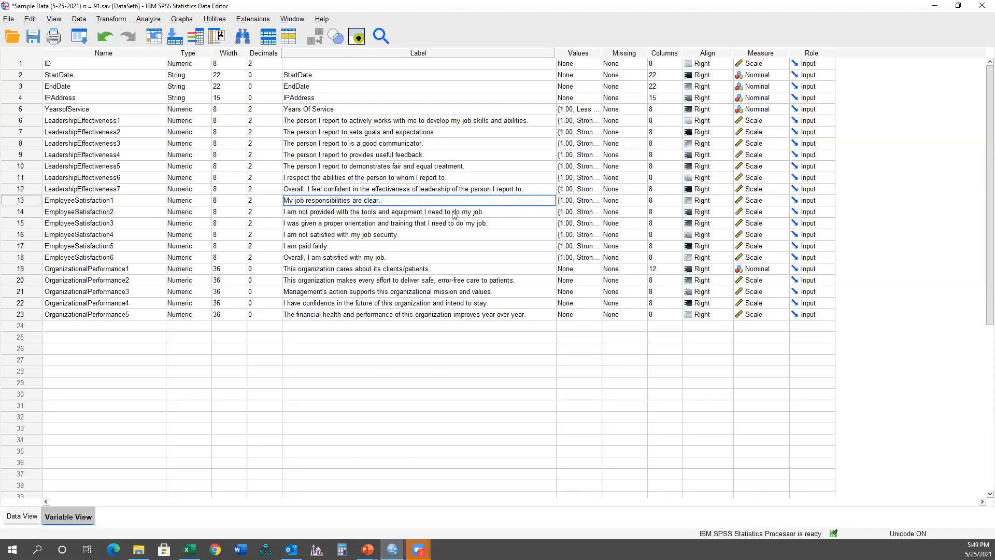
left_click_drag(122, 202, 112, 257)
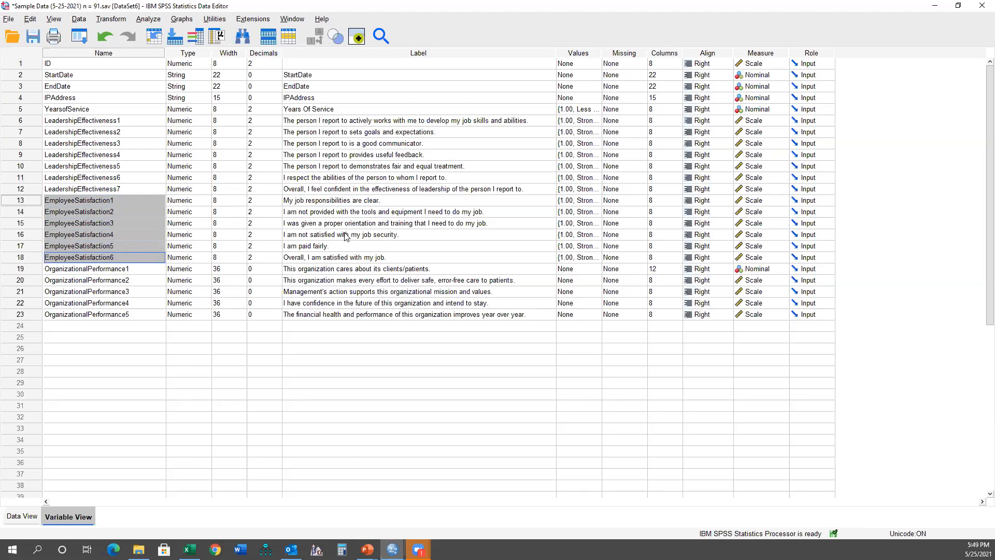
double_click(371, 234)
left_click_drag(406, 235, 280, 235)
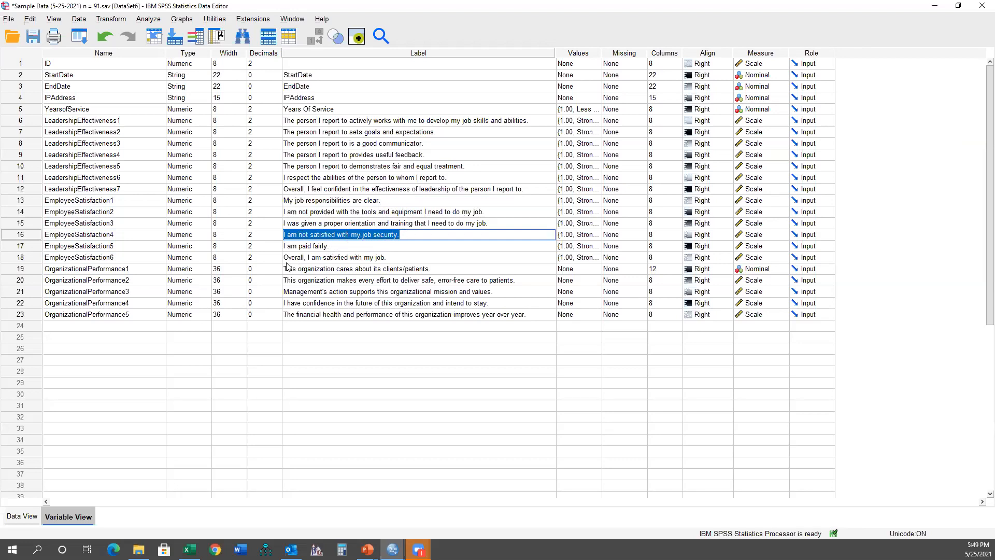
double_click(402, 257)
left_click_drag(402, 257, 261, 257)
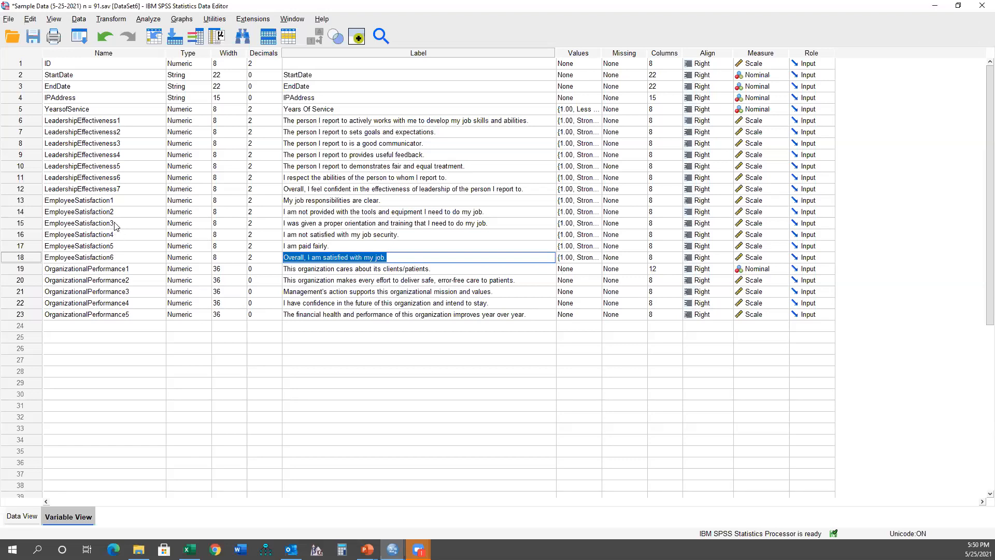
left_click(364, 258)
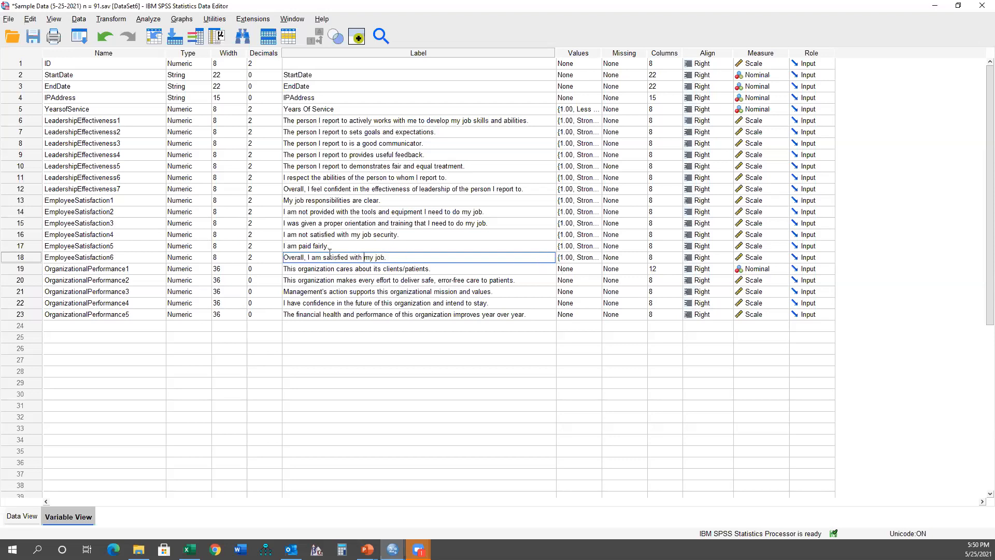
Check the value labels of EmployeeSatisfaction1 and EmployeeSatisfaction5 against the wording of the positively phrased satisfaction items
double_click(597, 201)
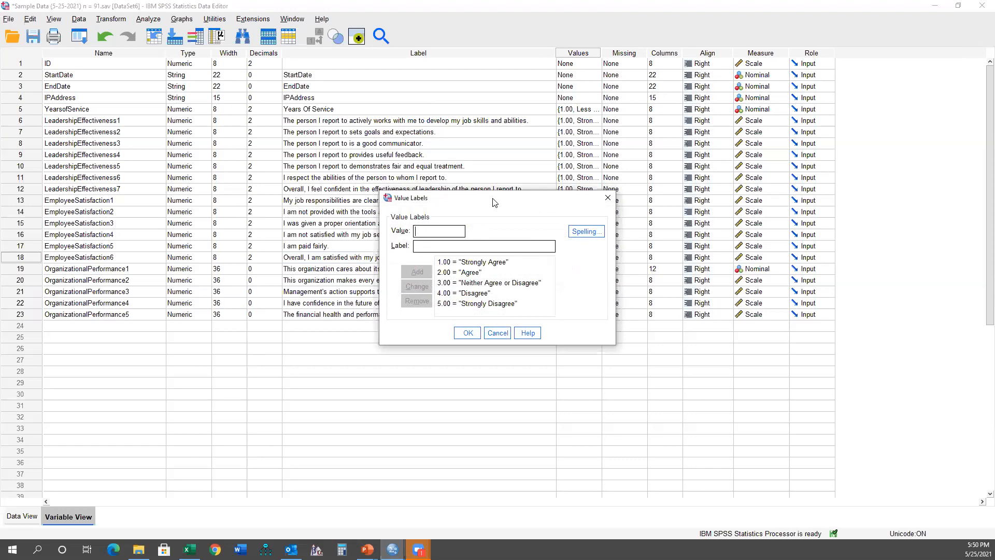
left_click_drag(495, 202, 649, 148)
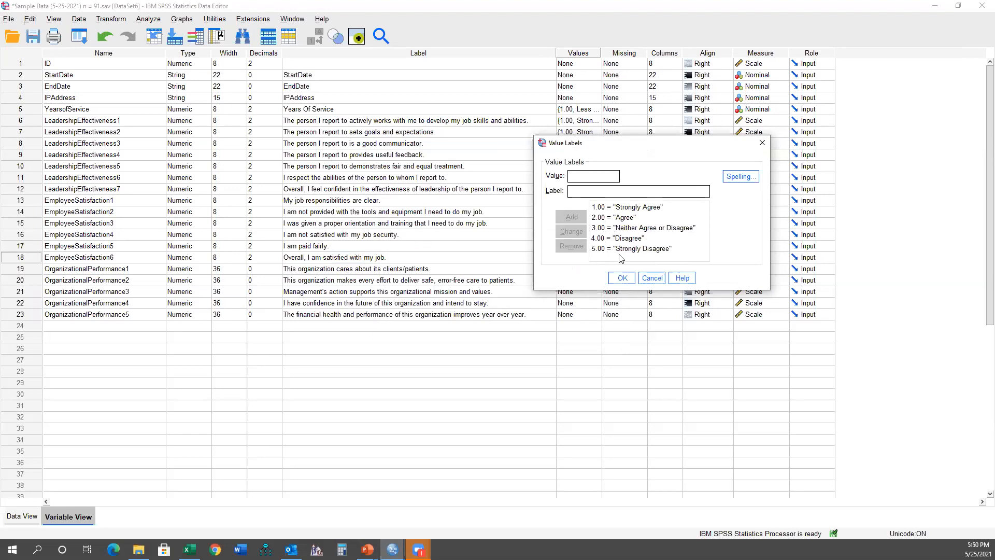
left_click(642, 279)
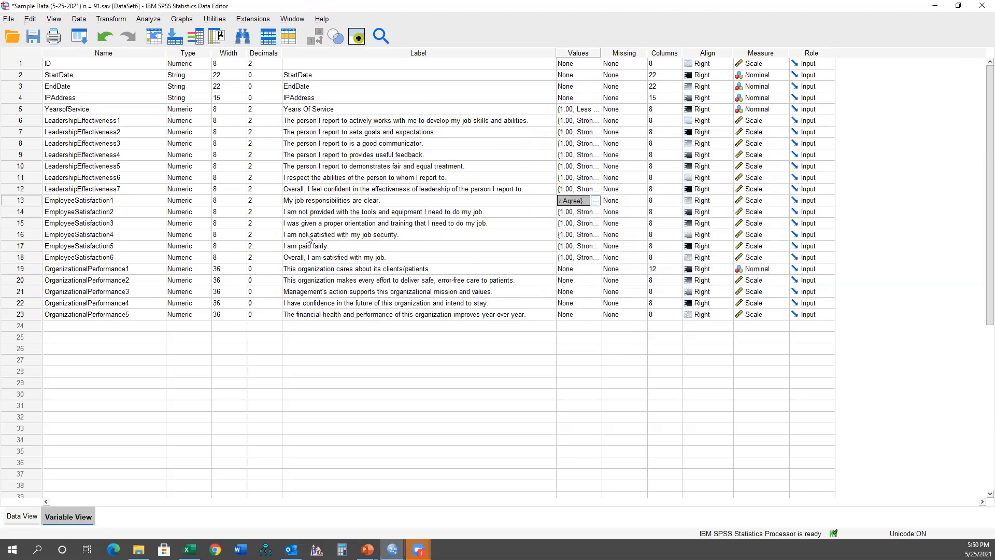
left_click(596, 200)
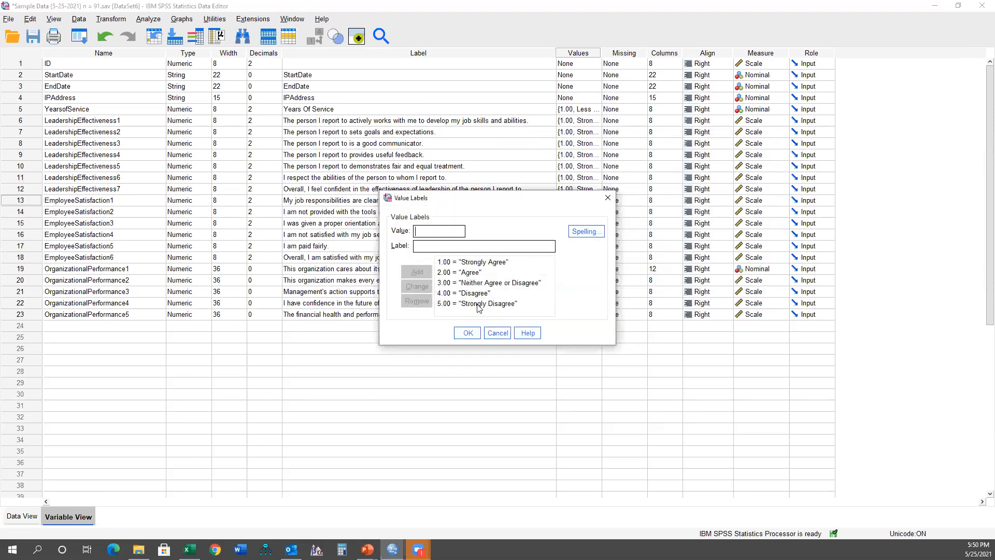
left_click(498, 334)
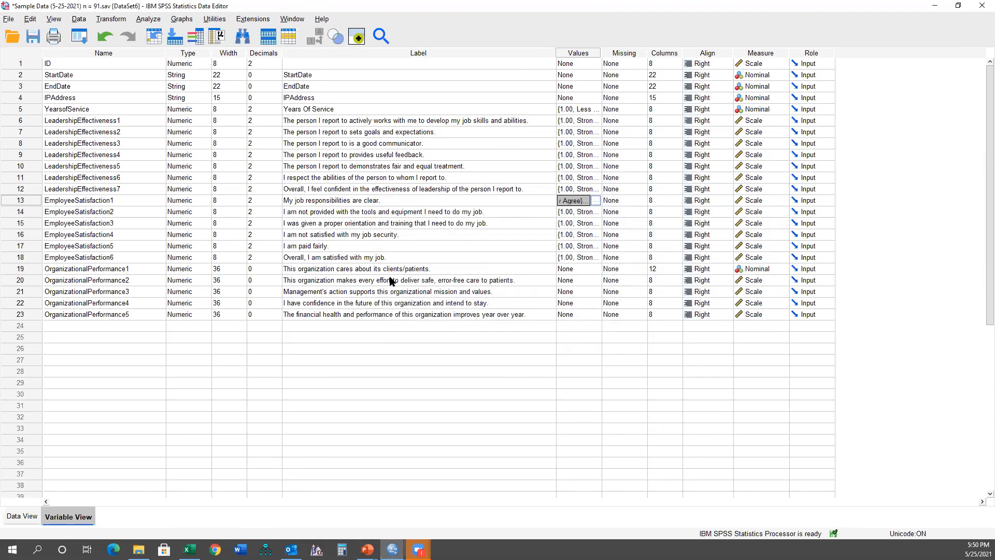
left_click(330, 247)
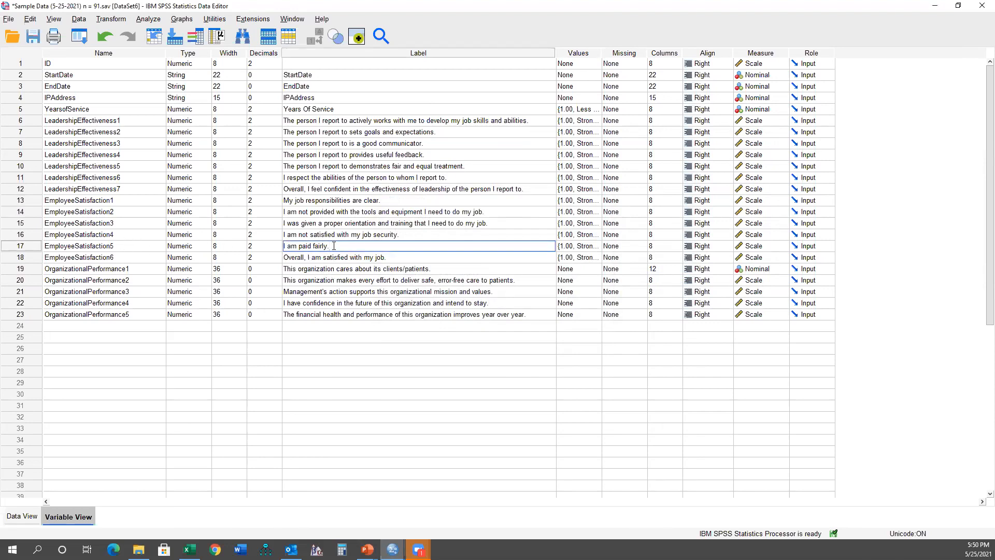
left_click(388, 257)
left_click_drag(388, 258, 286, 261)
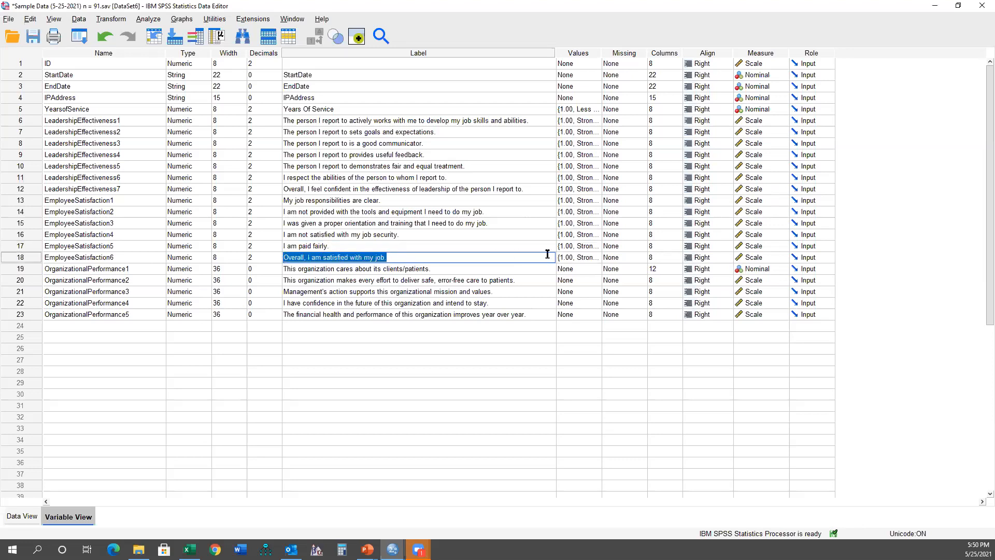
double_click(595, 249)
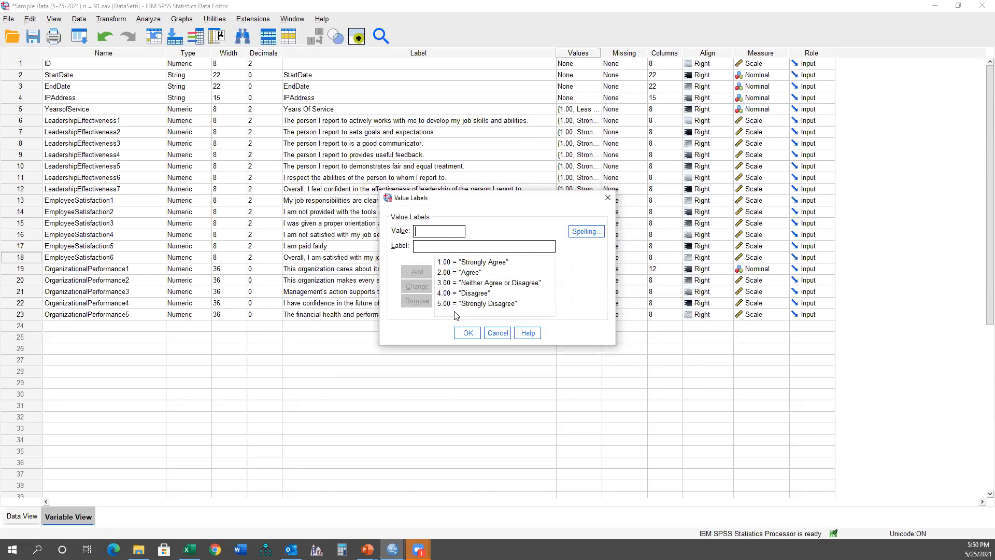
left_click(497, 332)
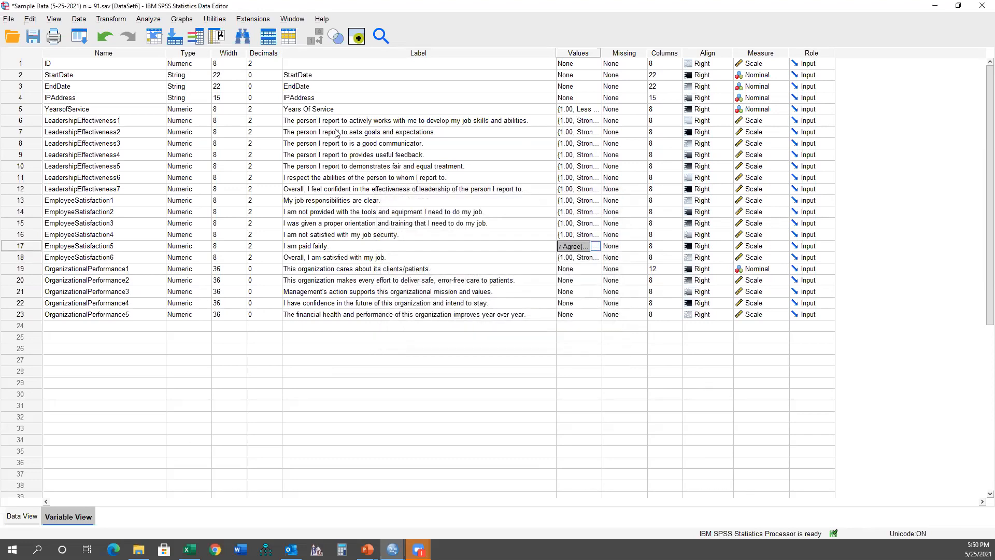
Highlight the variable rows of the positively worded items EmployeeSatisfaction1, EmployeeSatisfaction3, EmployeeSatisfaction5 and EmployeeSatisfaction6
left_click(37, 202)
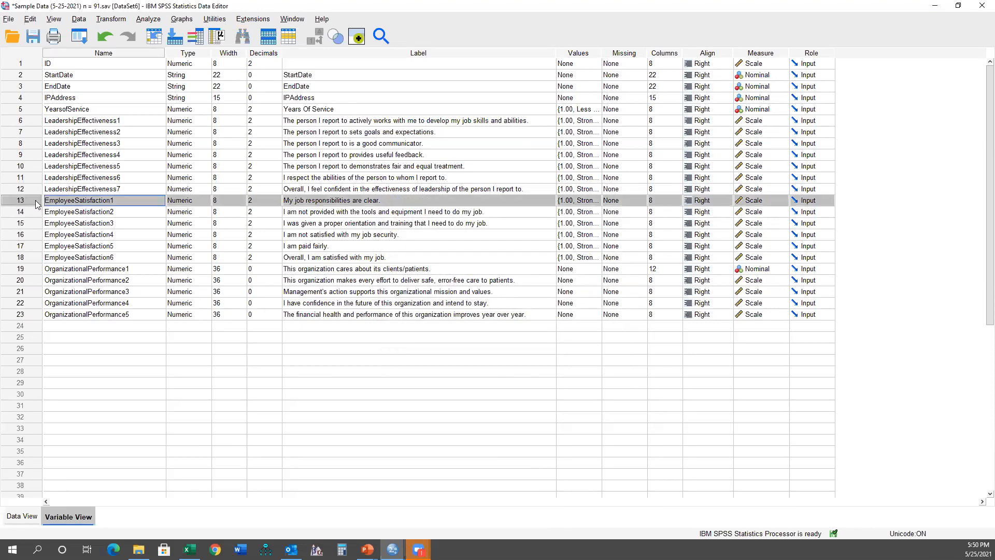
left_click(30, 222, "ctrl")
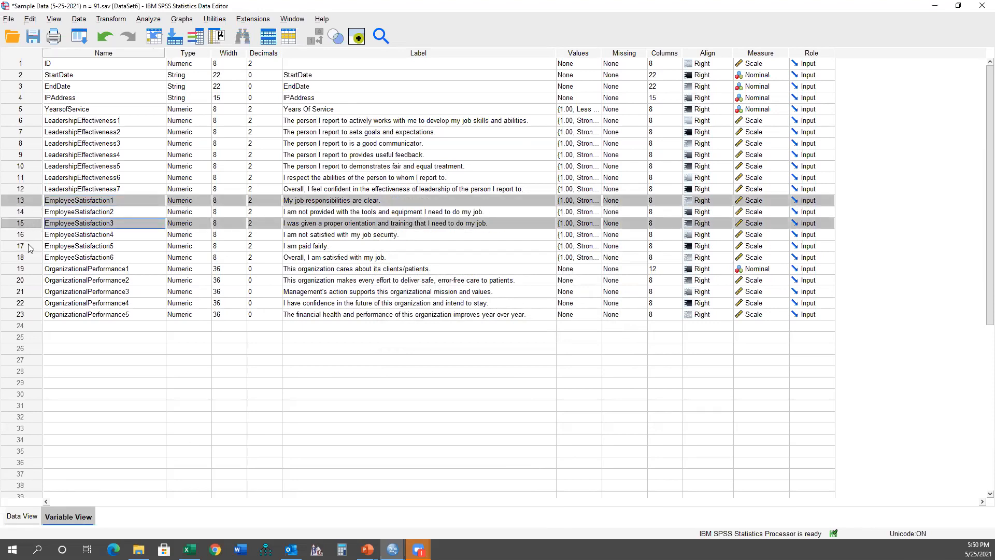
left_click(30, 246, "ctrl")
left_click(29, 257, "ctrl")
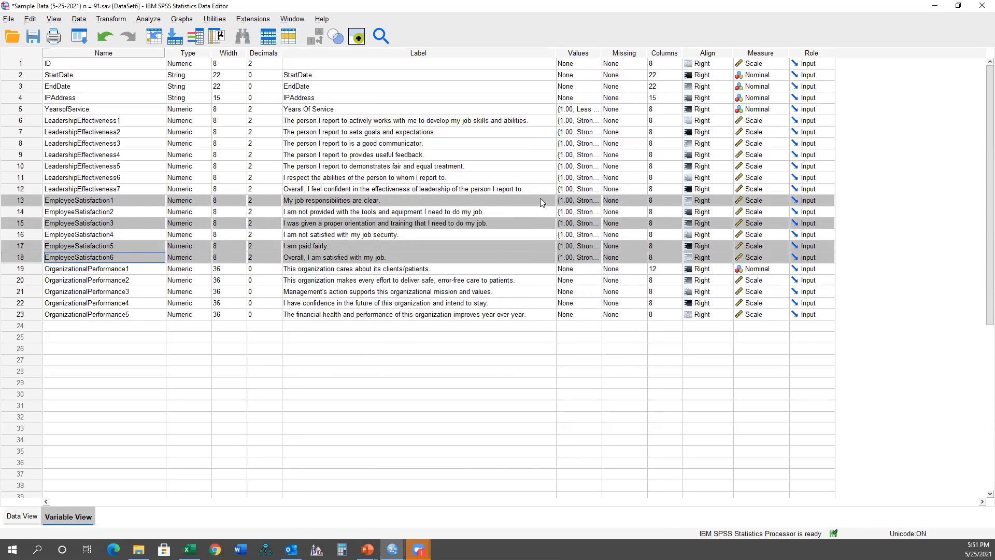
Start a Recode into Different Variables with EmployeeSatisfaction1, EmployeeSatisfaction3, EmployeeSatisfaction5 and EmployeeSatisfaction6 as the input variables
left_click(124, 22)
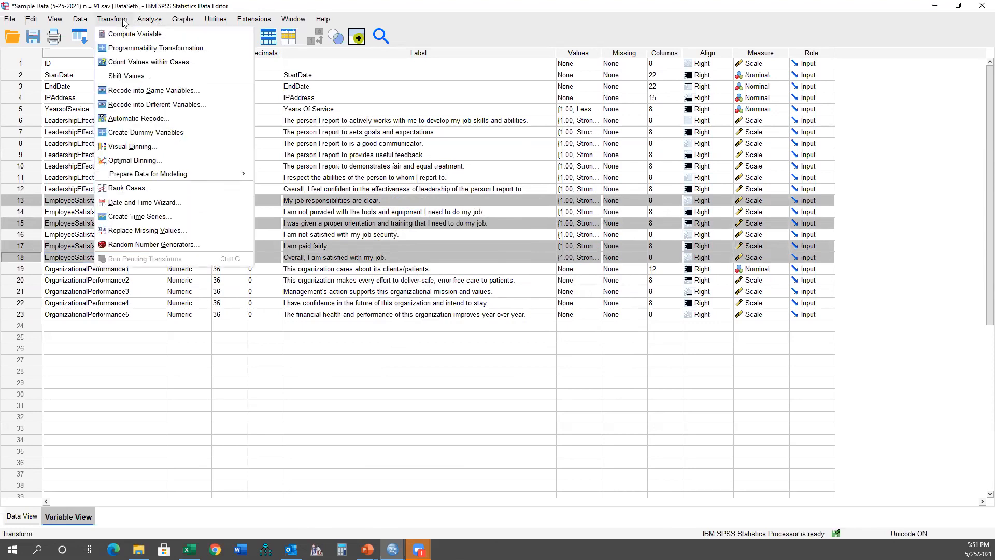
left_click(149, 106)
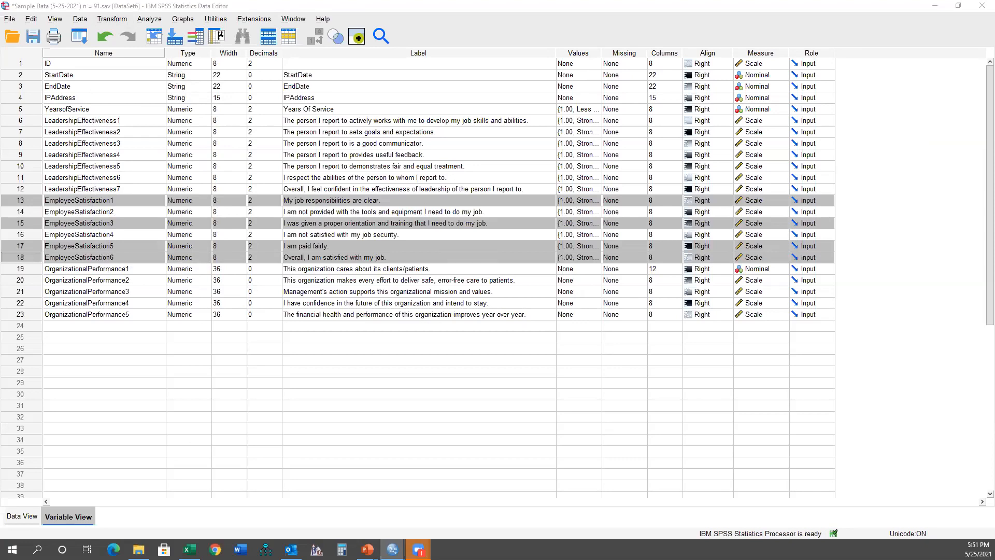
scroll(513, 228, "down", 5)
left_click(503, 240)
right_click(503, 239)
left_click(511, 249)
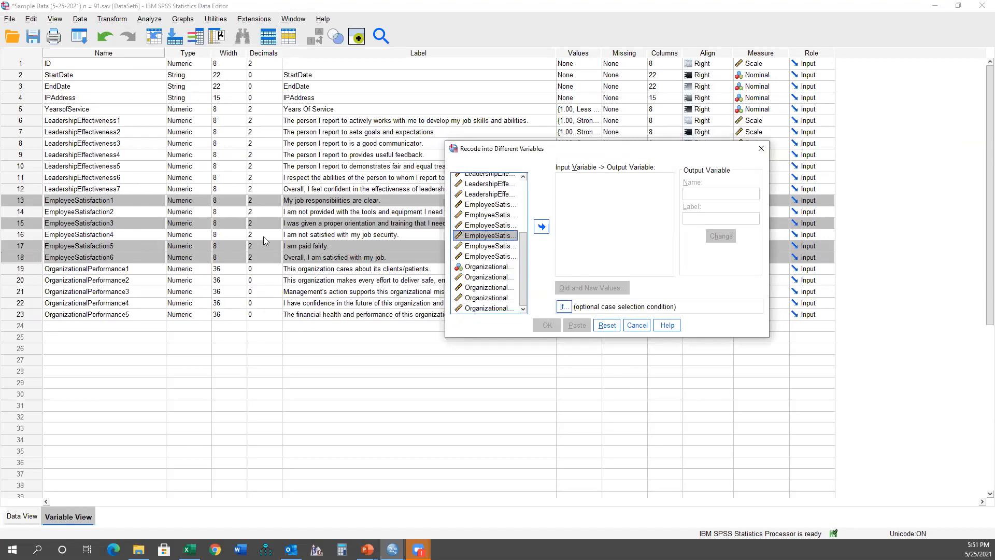
right_click(496, 207)
left_click(496, 220)
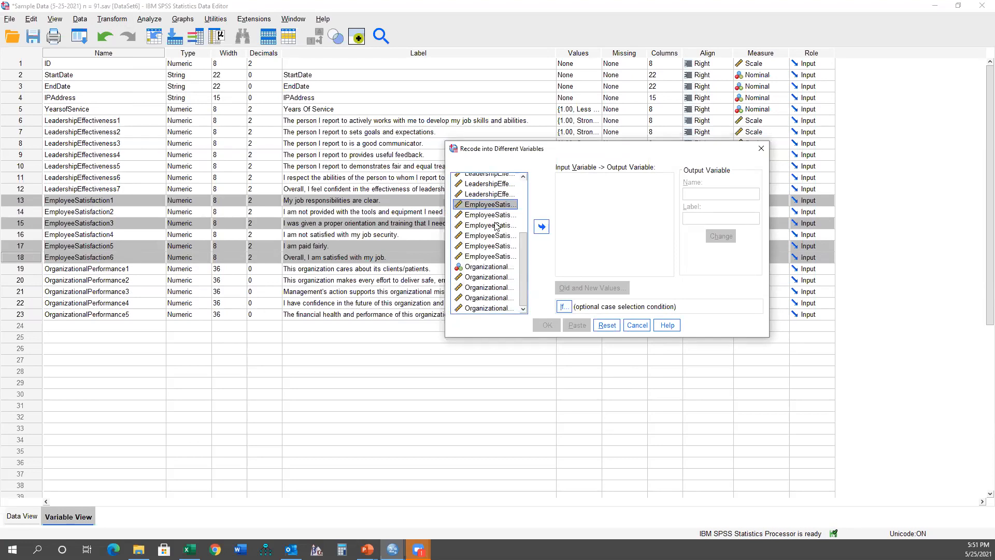
left_click(497, 226, "ctrl")
left_click(499, 245, "ctrl")
left_click(496, 257, "ctrl")
left_click(541, 226)
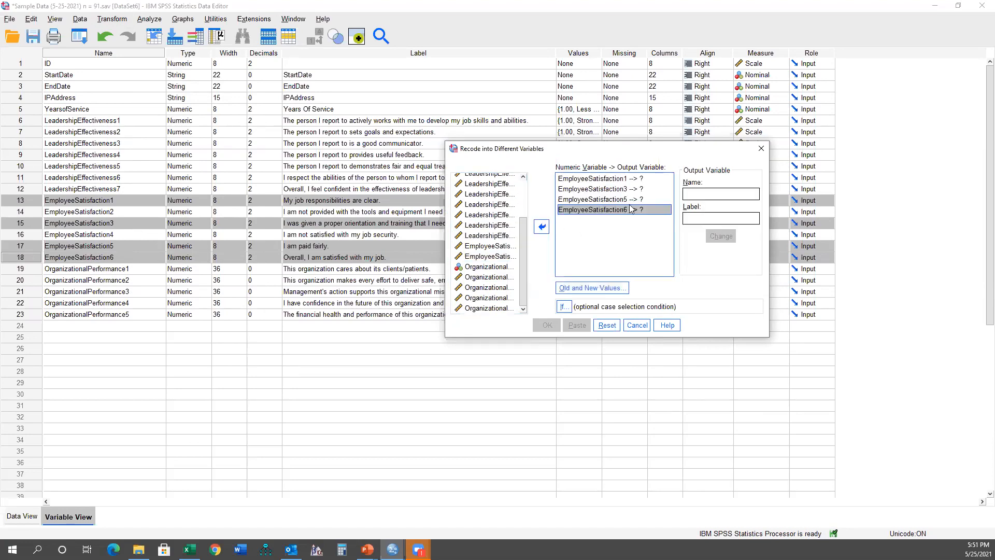
Assign the output variable name EmployeeSatisfaction1_Reverse to EmployeeSatisfaction1
left_click(645, 179)
left_click(704, 193)
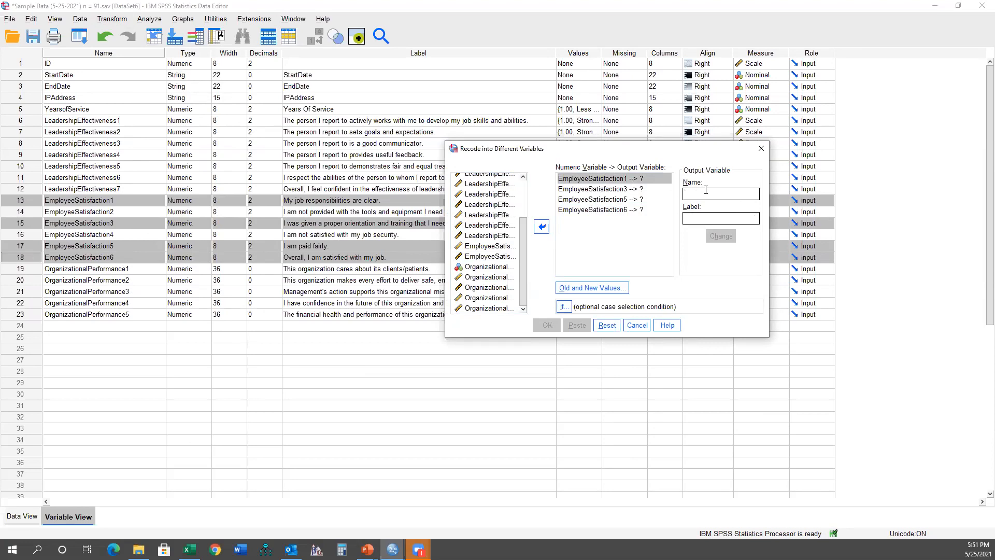
type("E")
type("mployeeSat")
type("isfaction")
type("1_Reverse")
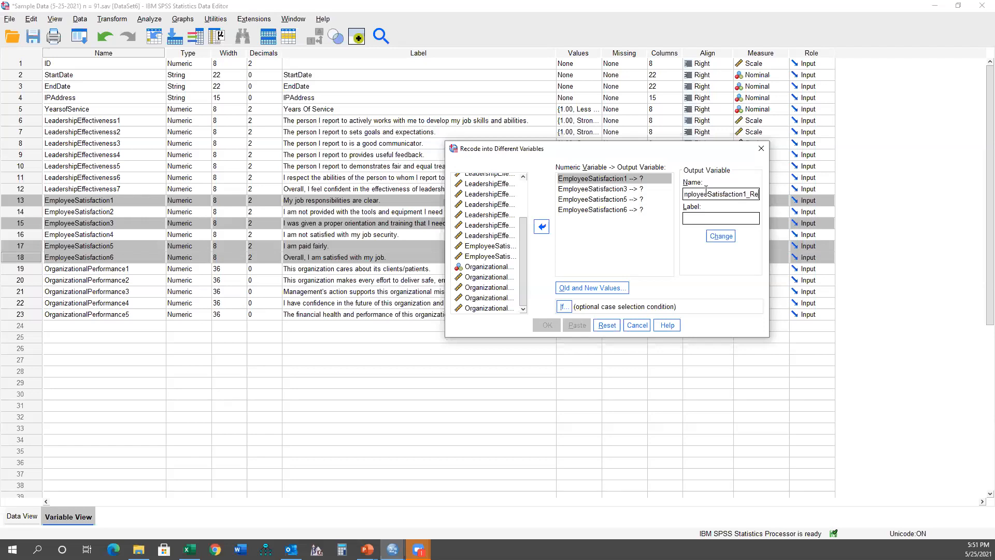
left_click(724, 240)
Reuse the copied output name for EmployeeSatisfaction3, setting it to EmployeeSatisfaction3_Reverse
left_click_drag(686, 194, 782, 197)
key("ctrl+c")
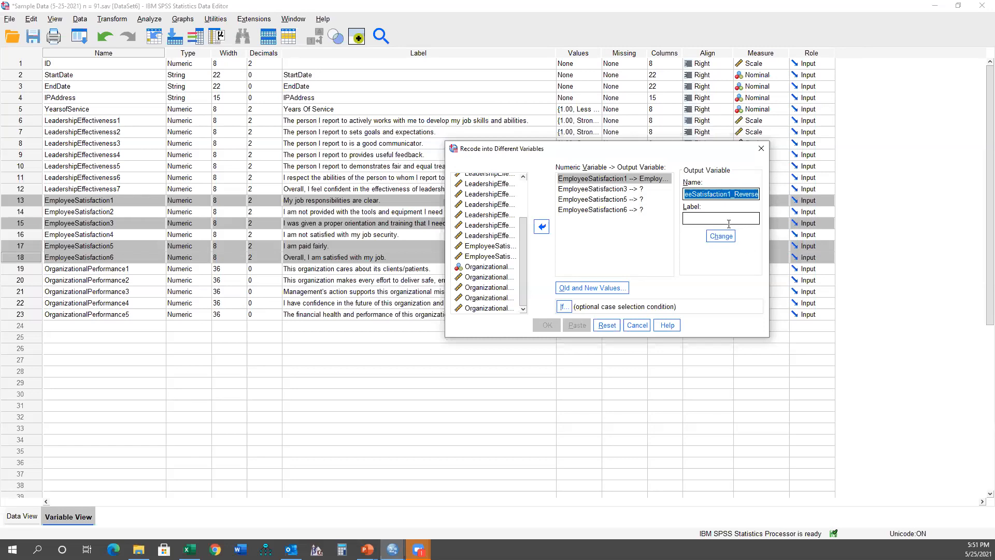
left_click(626, 190)
left_click(719, 193)
key("ctrl+v")
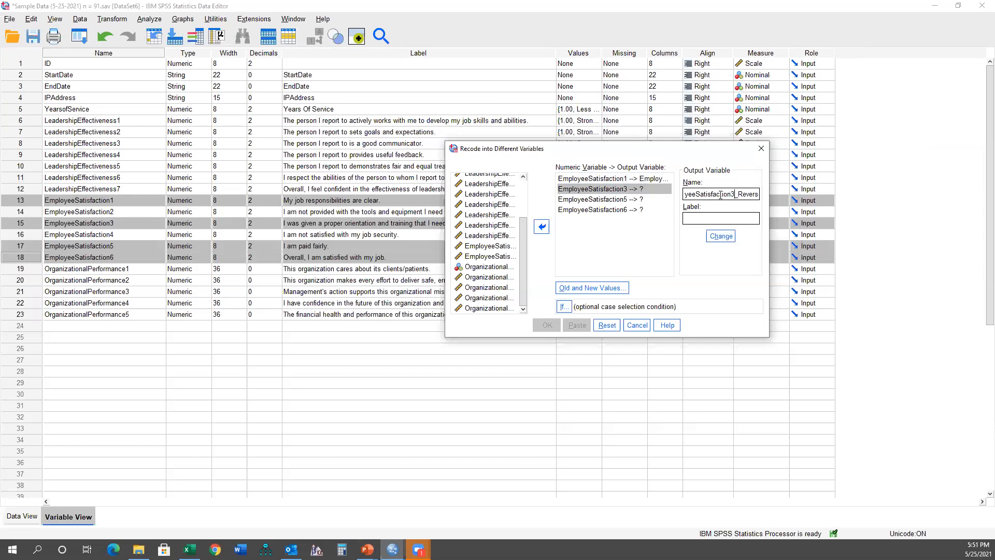
left_click(721, 236)
Assign the output names EmployeeSatisfaction5_Reverse and EmployeeSatisfaction6_Reverse to EmployeeSatisfaction5 and EmployeeSatisfaction6
left_click(664, 200)
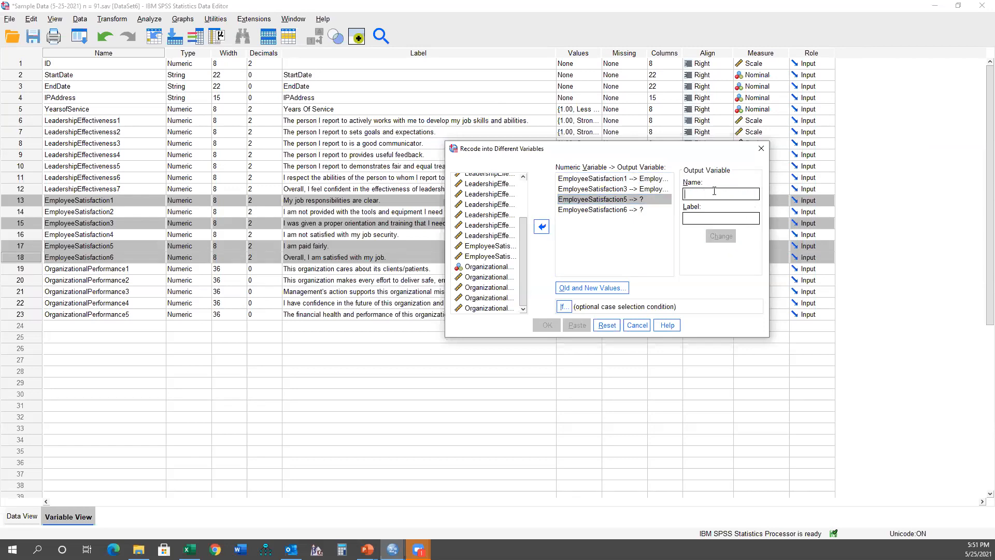
key("BackSpace")
type("5")
left_click(721, 236)
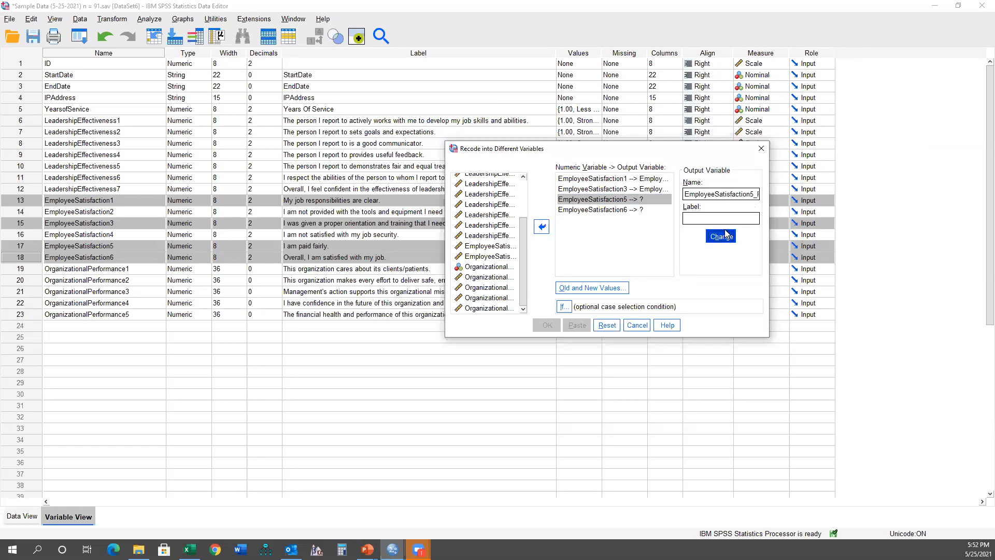
left_click(645, 210)
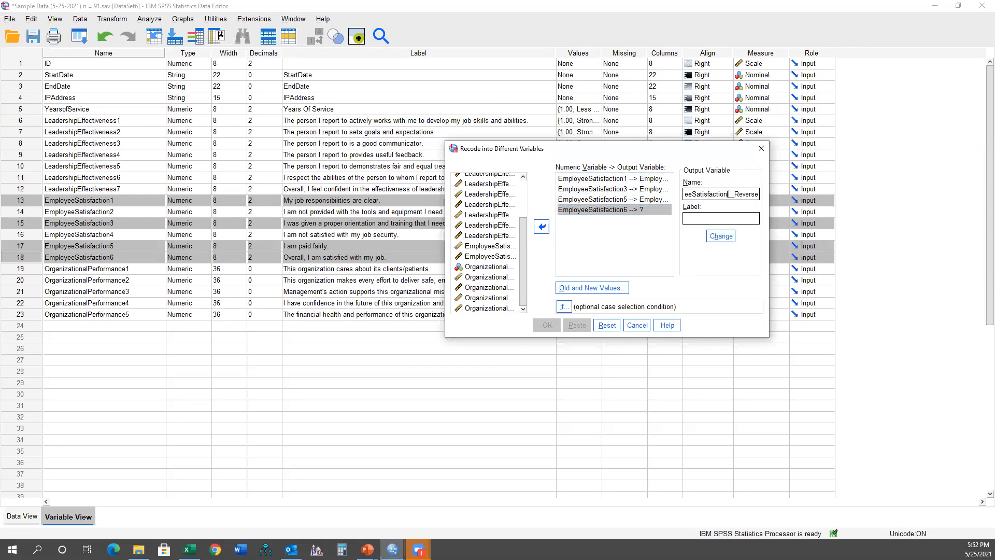
type("6")
left_click(721, 236)
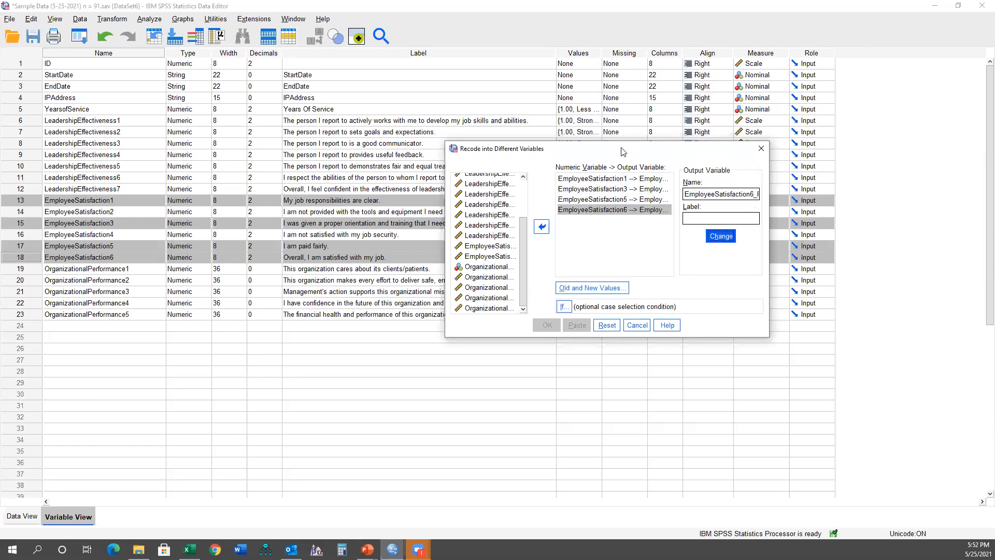
Check the value labels of EmployeeSatisfaction1 and add the recode rule old value 1 to new value 5
left_click_drag(624, 152, 654, 263)
left_click(595, 201)
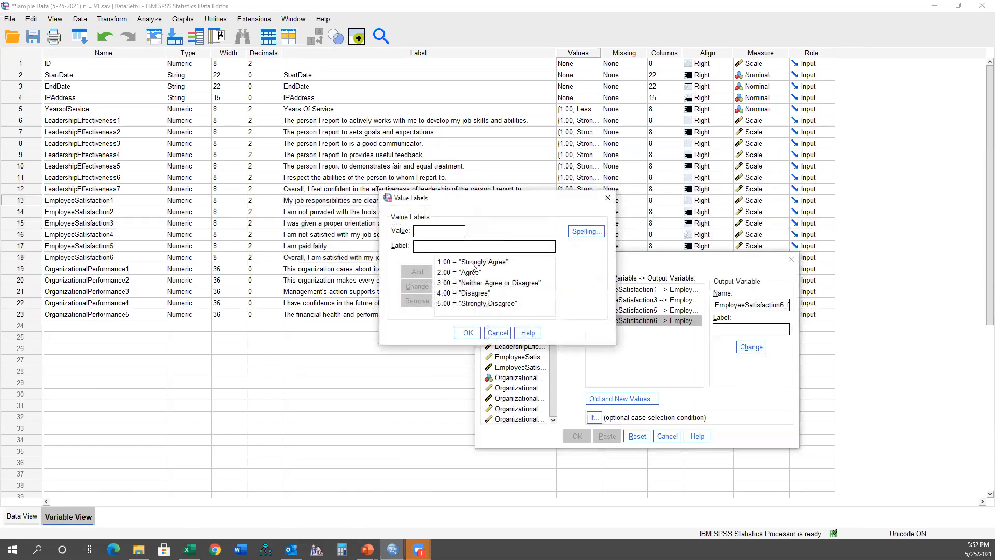
left_click(497, 332)
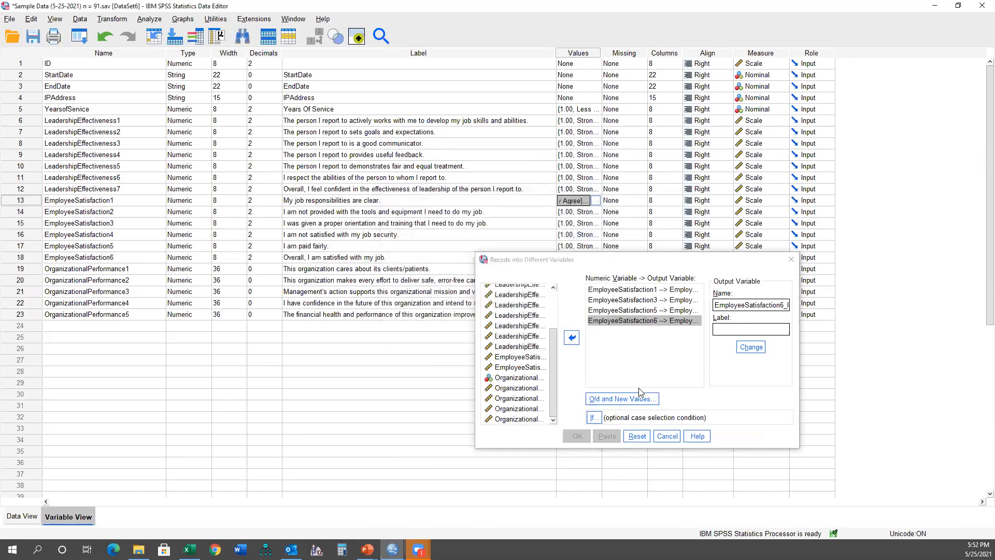
left_click(634, 400)
type("1")
left_click(592, 228)
type("5")
left_click(539, 315)
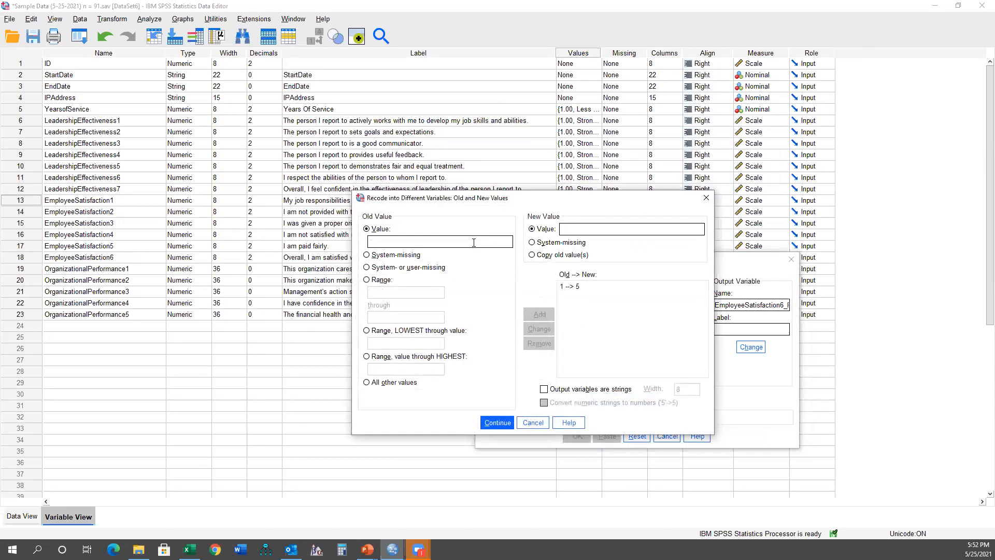
Complete the reverse-coding rules by mapping 2 to 4, 3 to 3, 4 to 2 and 5 to 1
left_click(598, 230)
type("43")
left_click(539, 314)
left_click(444, 241)
type("4")
left_click(565, 229)
type("2")
left_click(539, 313)
type("1")
left_click(539, 313)
left_click(495, 428)
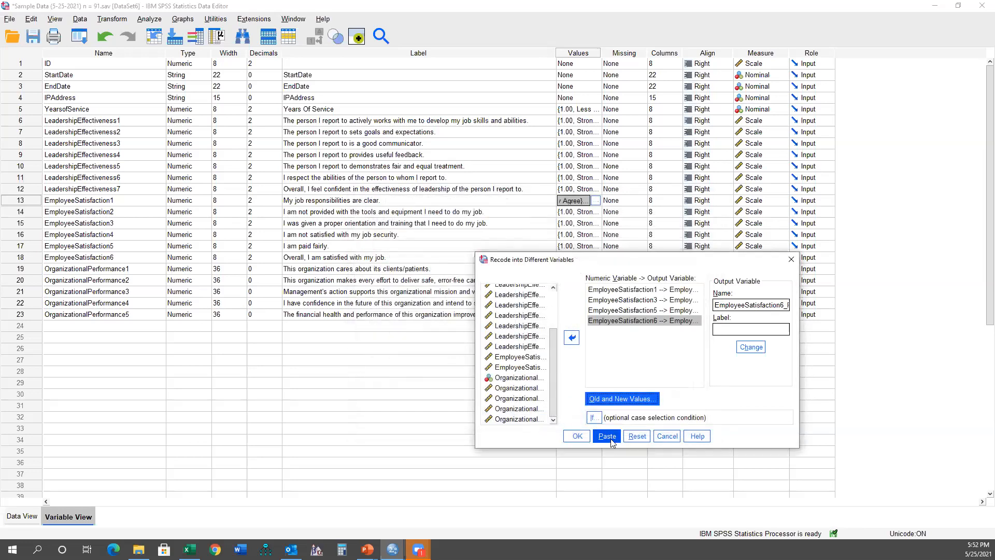
Paste the employee satisfaction recode as syntax and run only its RECODE and EXECUTE commands
left_click(607, 436)
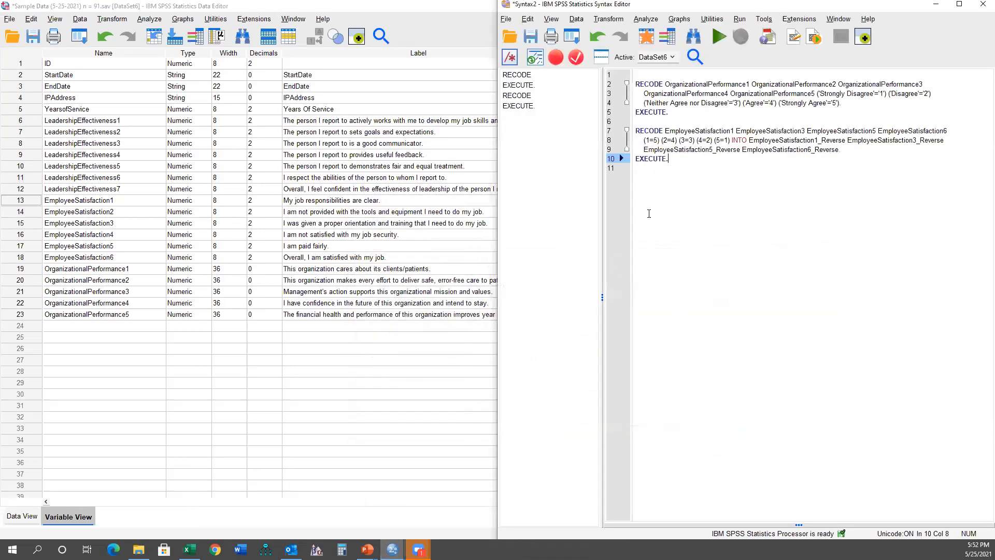
left_click_drag(683, 165, 636, 131)
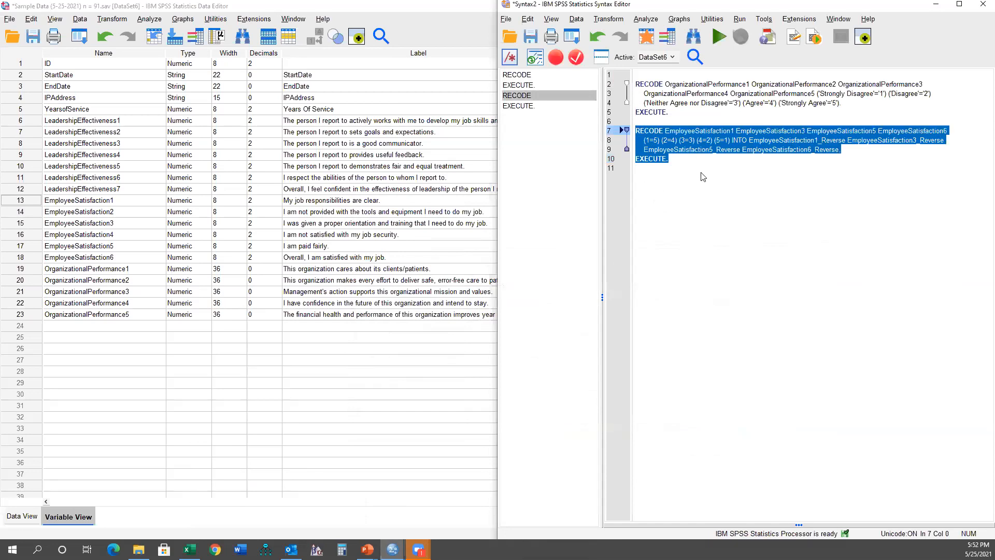
left_click(719, 158)
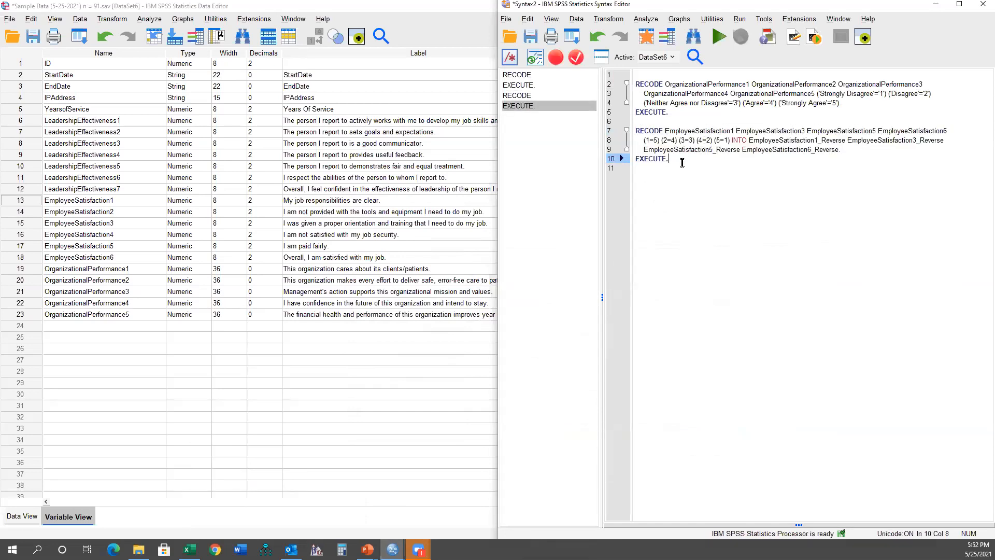
left_click_drag(682, 161, 636, 130)
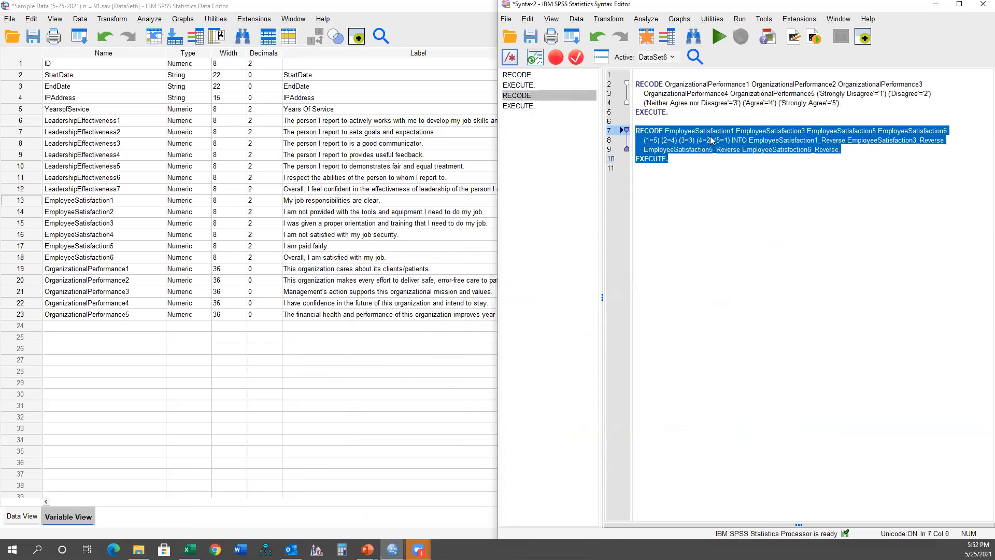
left_click(720, 43)
Move the four _Reverse variables directly below LeadershipEffectiveness7 and the original EmployeeSatisfaction1, 3, 5 and 6 to the end of the variable list
left_click_drag(23, 326, 22, 363)
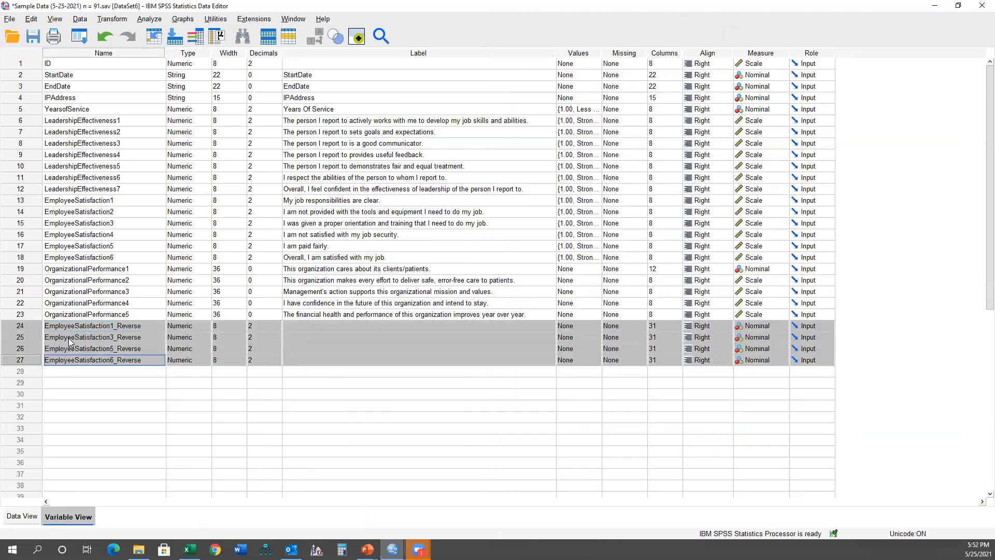
left_click_drag(32, 341, 38, 200)
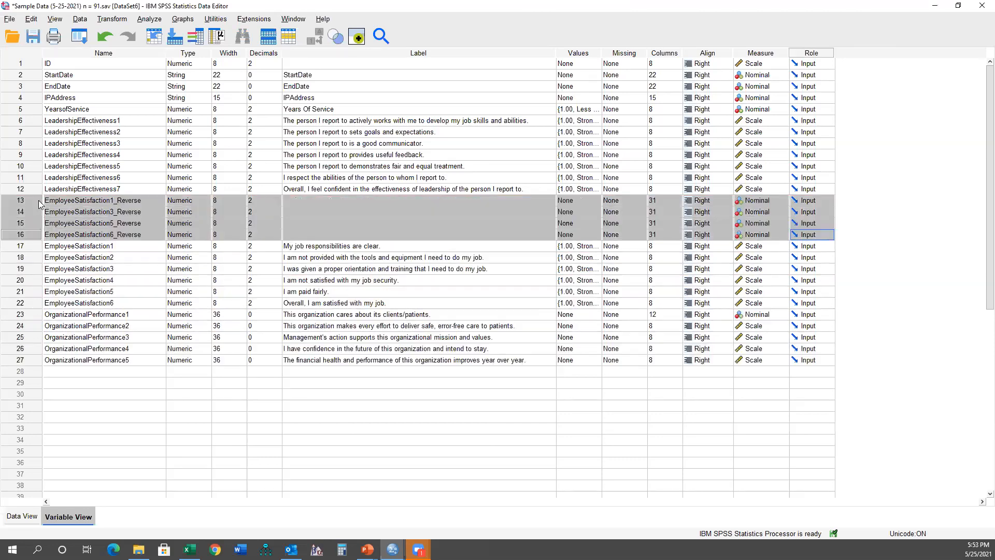
left_click(36, 246)
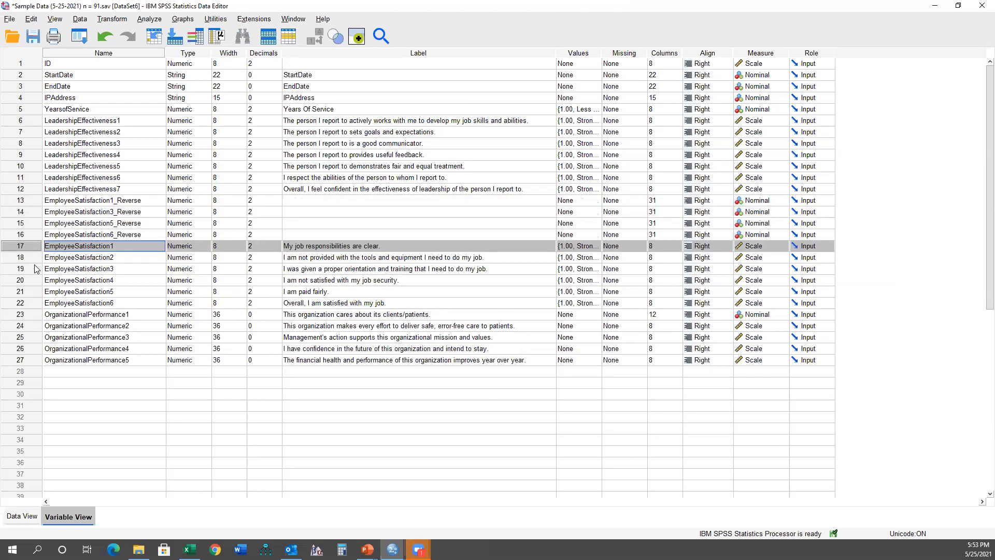
left_click(36, 269, "ctrl")
left_click(33, 293, "ctrl")
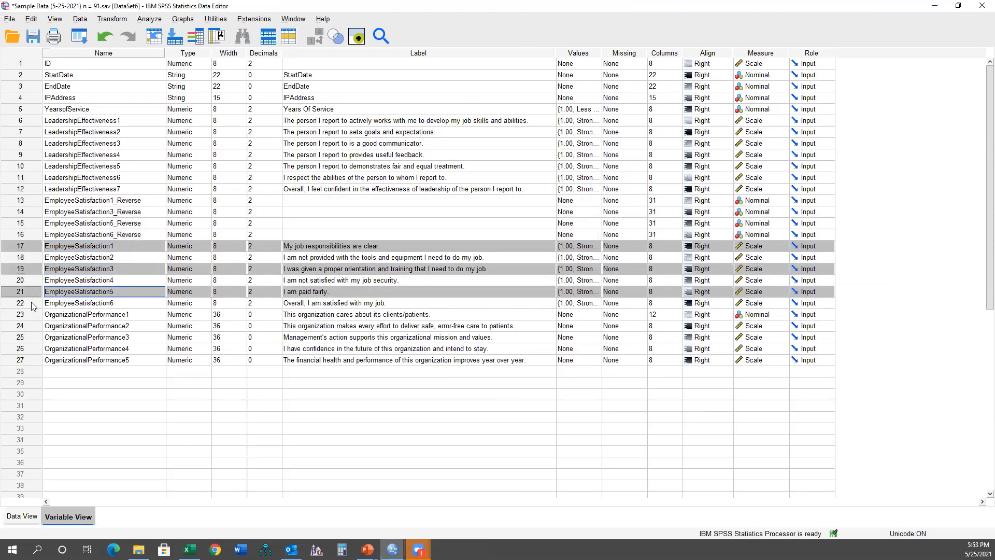
left_click(33, 304, "ctrl")
left_click_drag(26, 304, 24, 378)
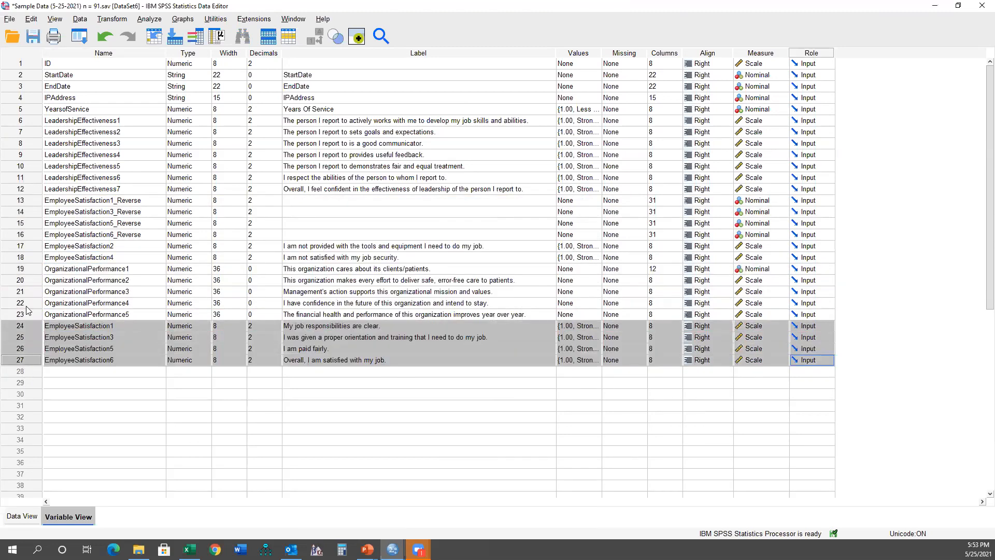
Place EmployeeSatisfaction2 after EmployeeSatisfaction1_Reverse and EmployeeSatisfaction4 after EmployeeSatisfaction3_Reverse
left_click(29, 248)
left_click_drag(29, 247, 30, 220)
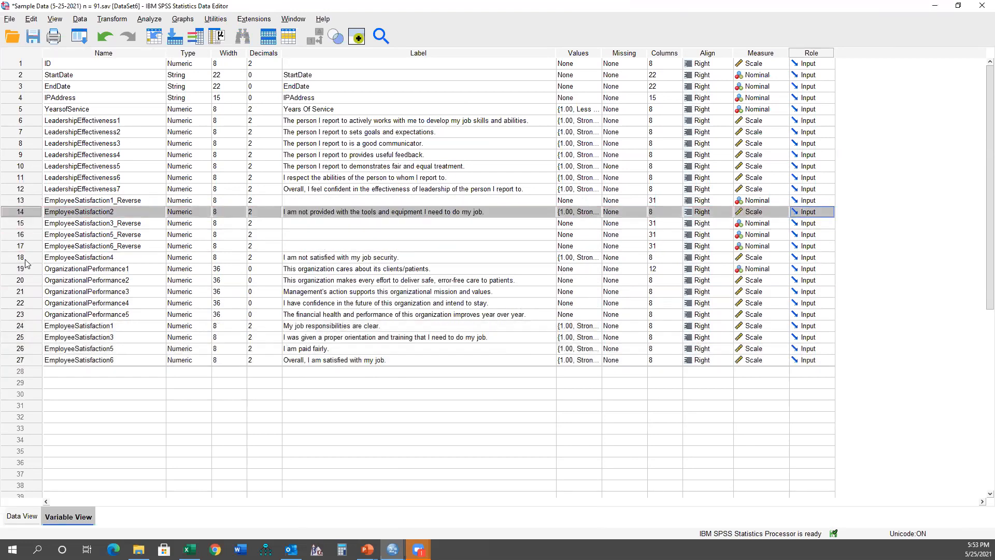
left_click(25, 259)
left_click_drag(29, 259, 26, 231)
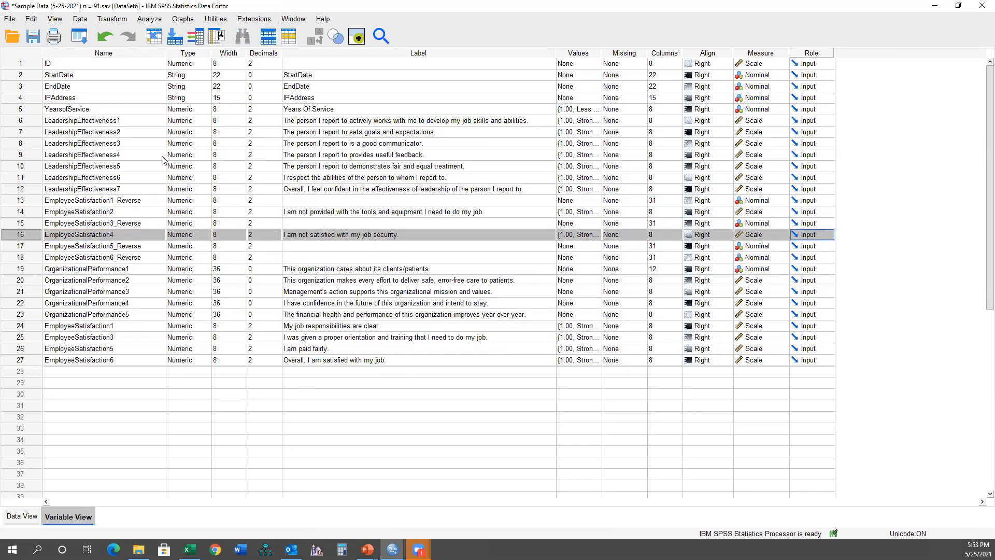
Save the dataset as a new file named "Sample Data (5-25-2021) n = 91 recoding and reverse scoring items.sav"
left_click(14, 20)
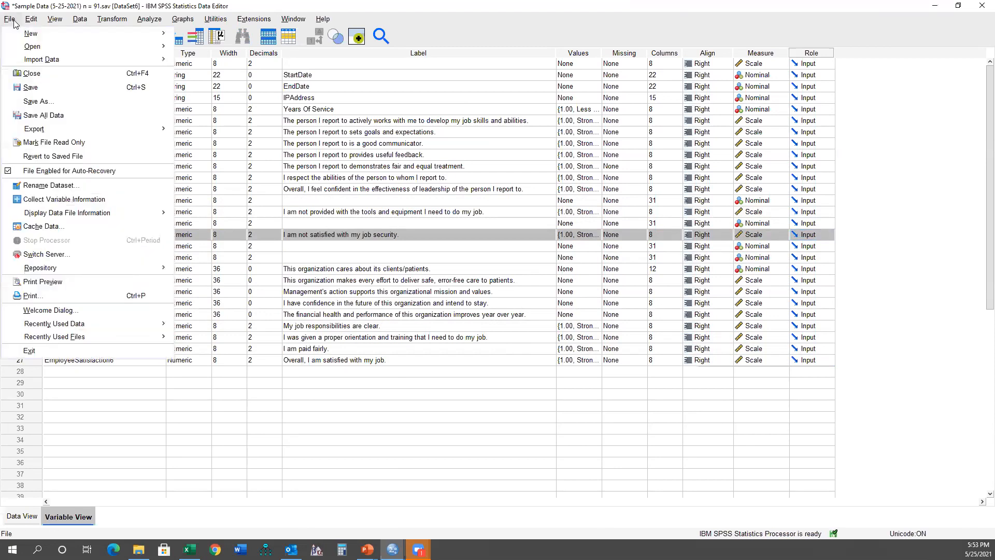
left_click(31, 103)
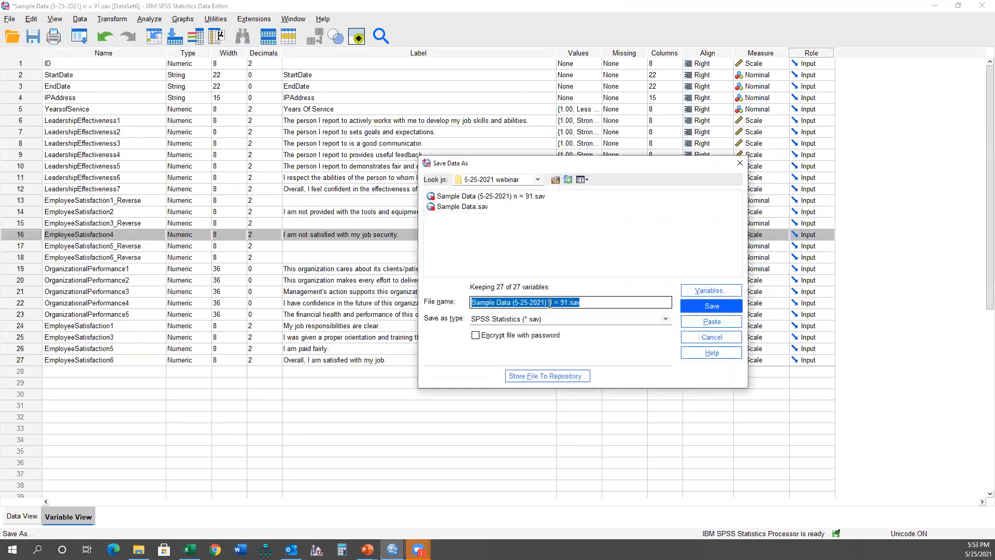
left_click(550, 303)
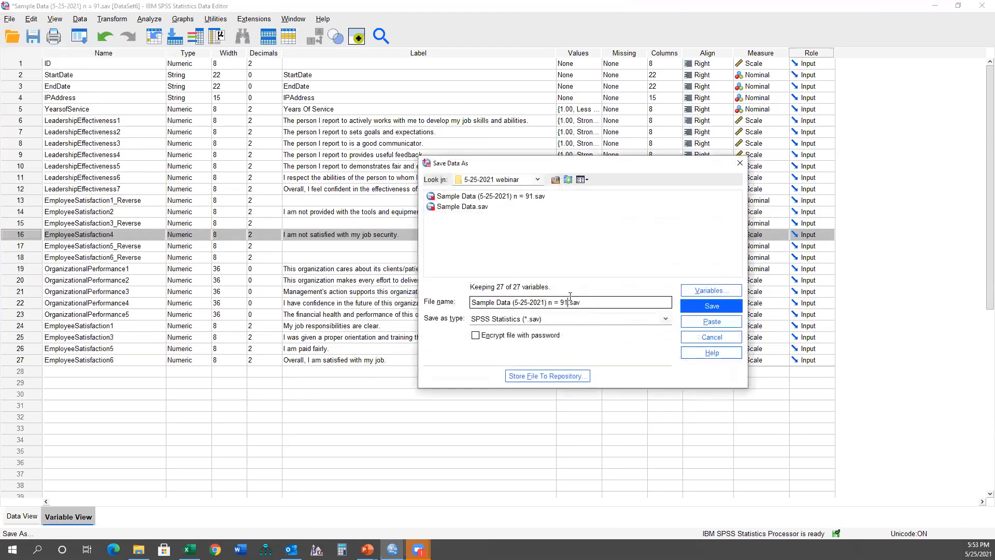
type("recoding and reverse s")
key("BackSpace")
type("scoring items")
key("Return")
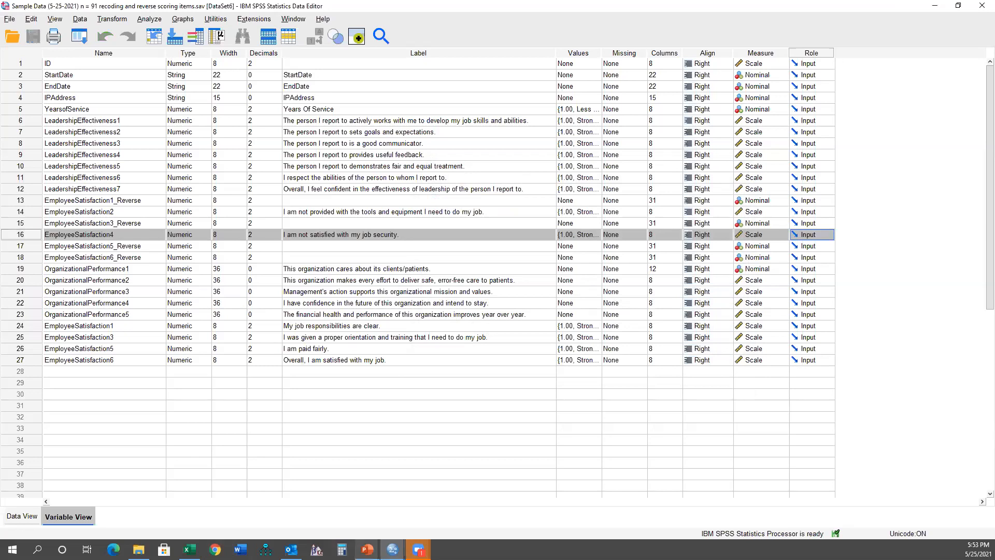
Switch to the PowerPoint slide show and advance to the "Replace Missing Responses" slide
left_click(367, 549)
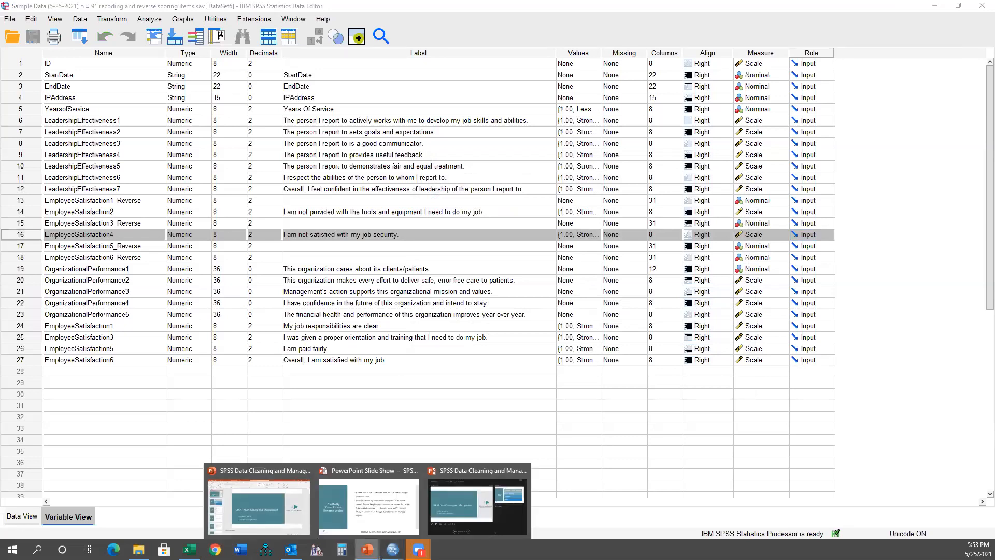
left_click(448, 498)
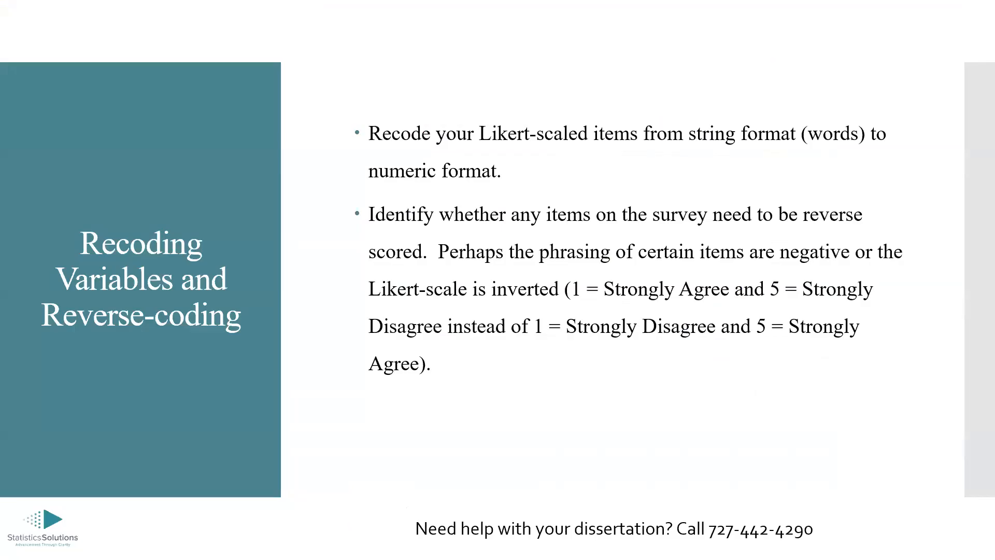
left_click(514, 270)
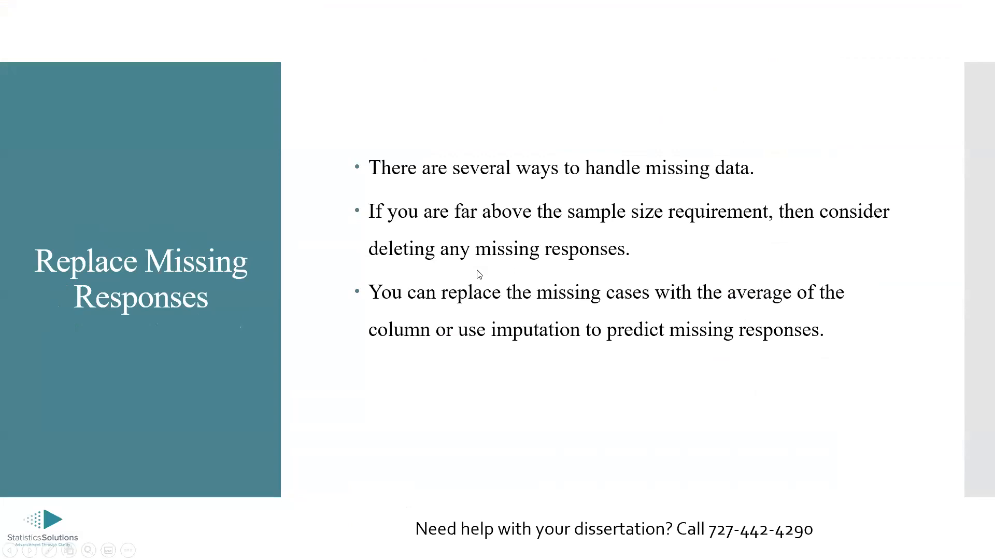
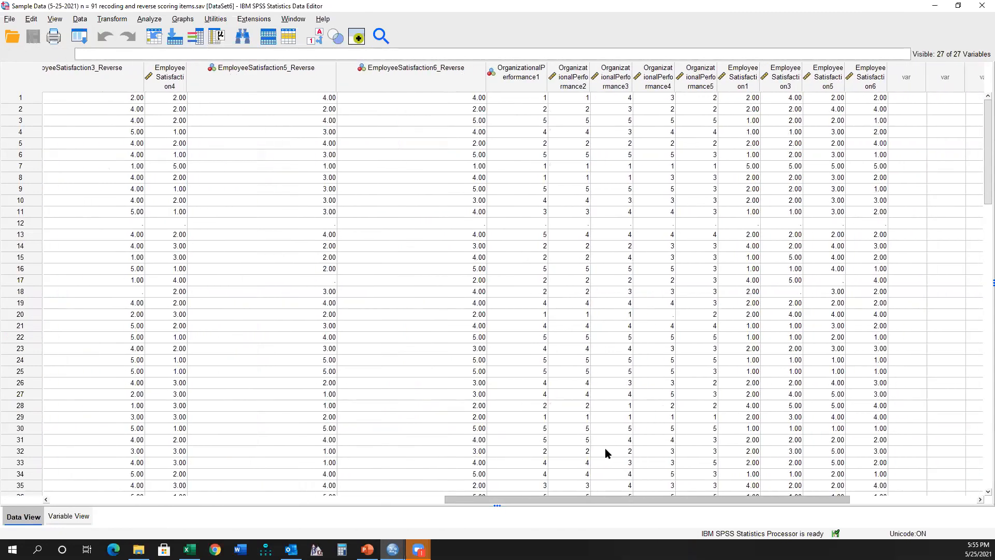
Examine the data for missing responses, checking case 12 across all survey items and the blank cells in the employee satisfaction columns
scroll(348, 453, "left", 5)
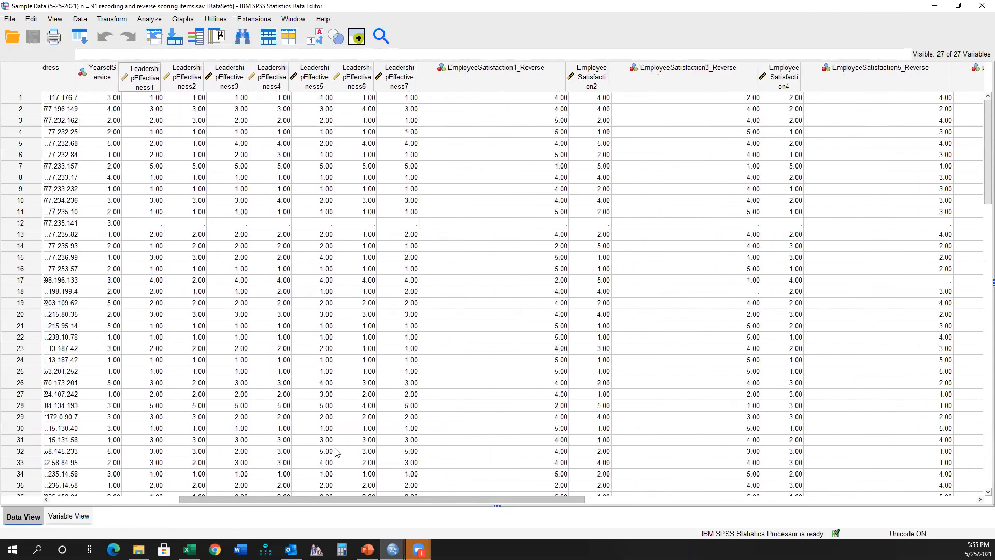
left_click_drag(194, 223, 840, 220)
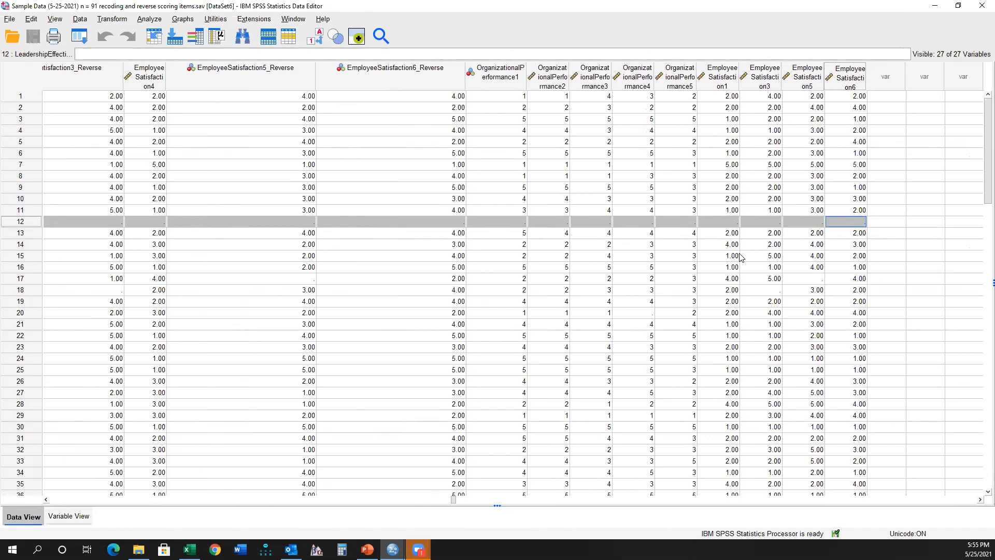
scroll(674, 274, "down", 15)
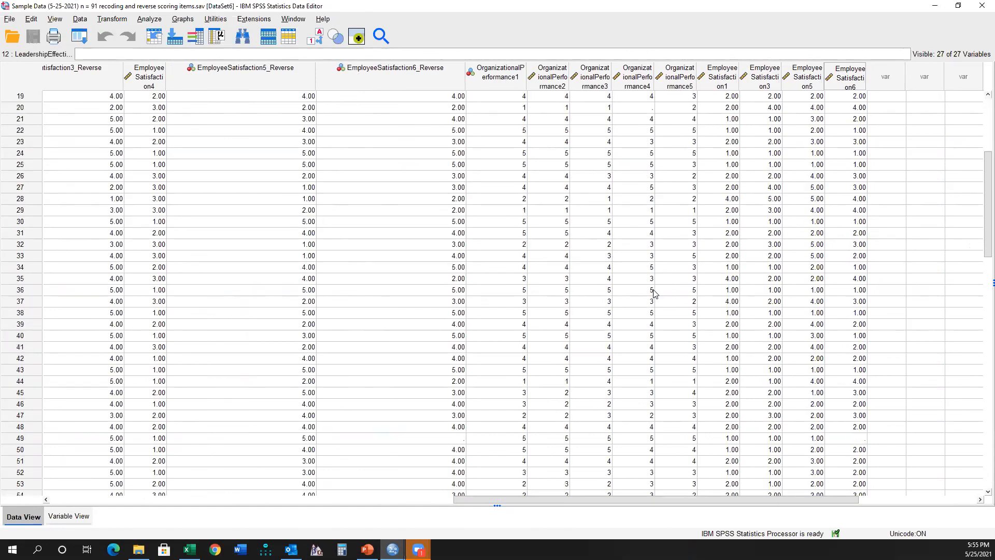
scroll(655, 293, "up", 15)
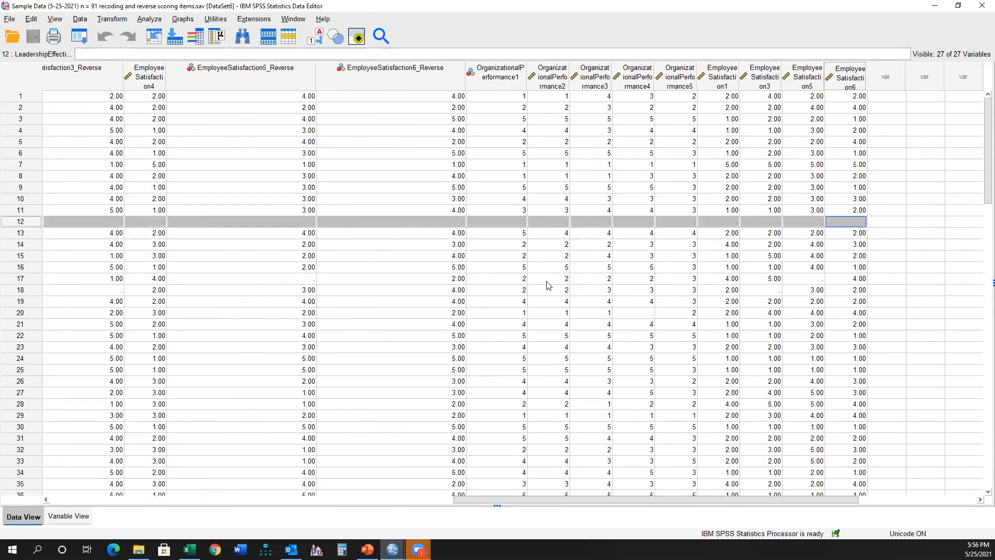
left_click(301, 280)
left_click_drag(614, 499, 478, 501)
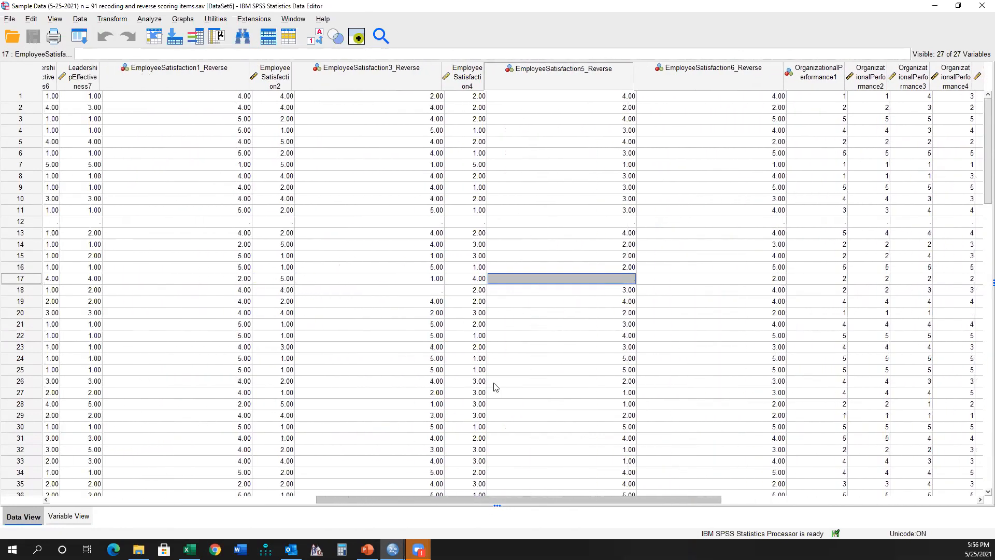
left_click(422, 291)
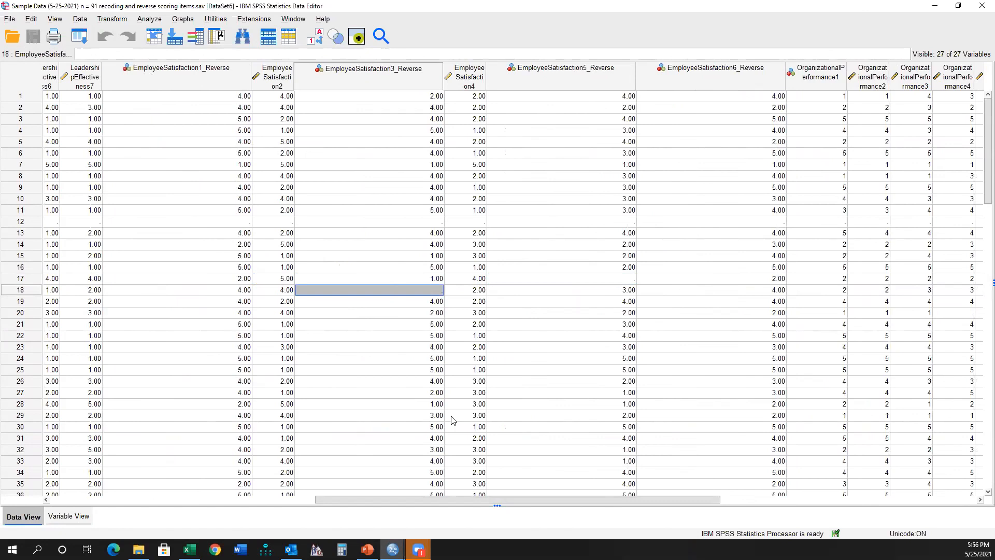
scroll(464, 396, "down", 6)
scroll(465, 396, "down", 6)
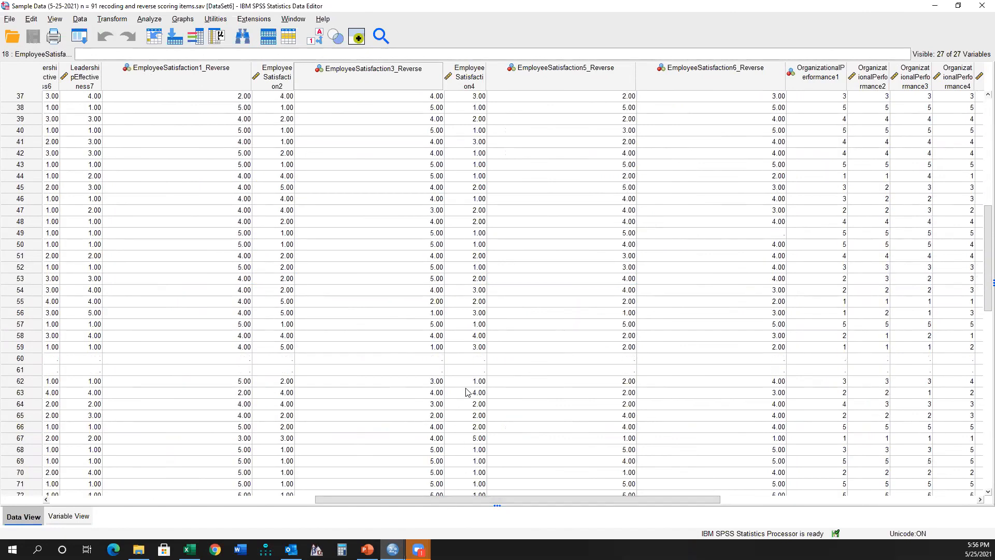
scroll(493, 344, "up", 12)
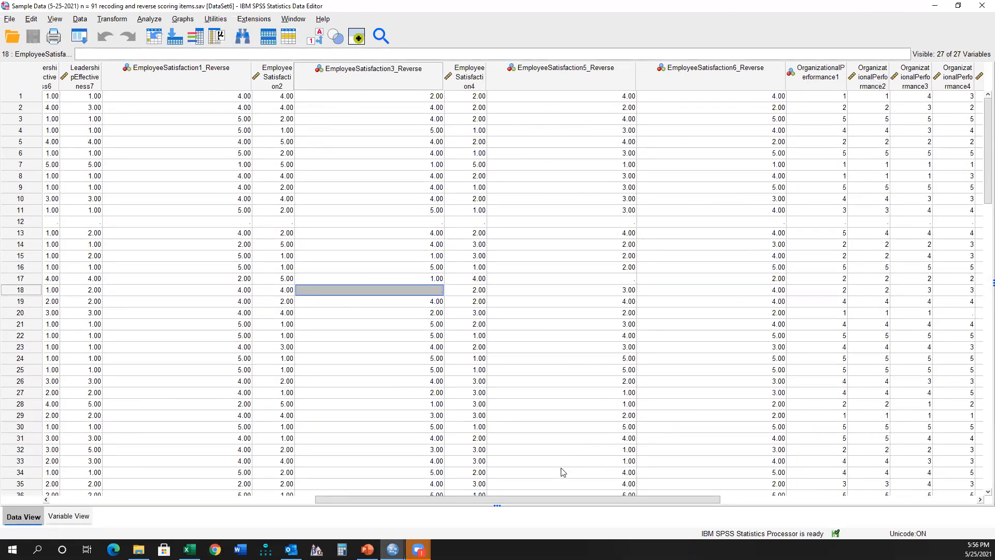
Sort the cases in ascending order by OrganizationalPerformance1
left_click_drag(581, 500, 648, 499)
right_click(664, 85)
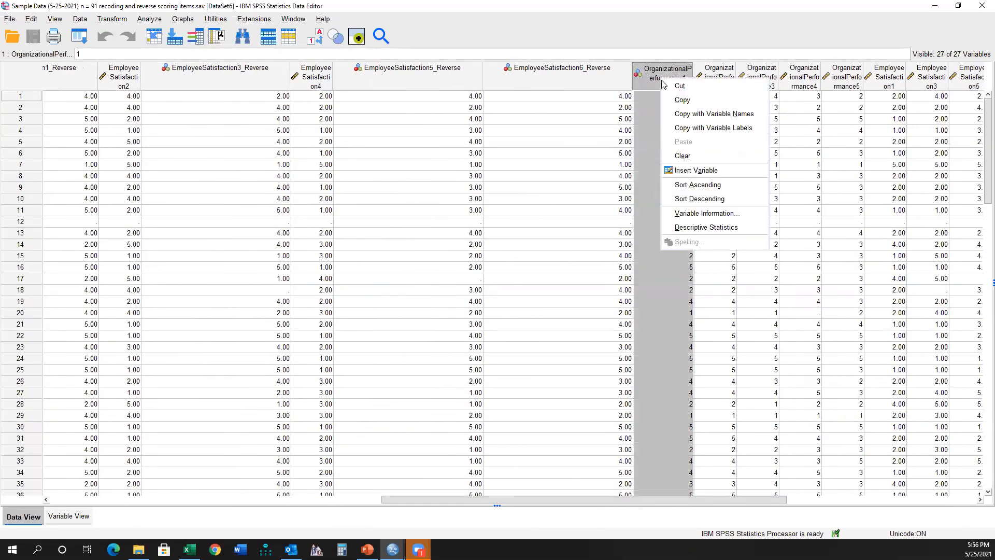
left_click(687, 186)
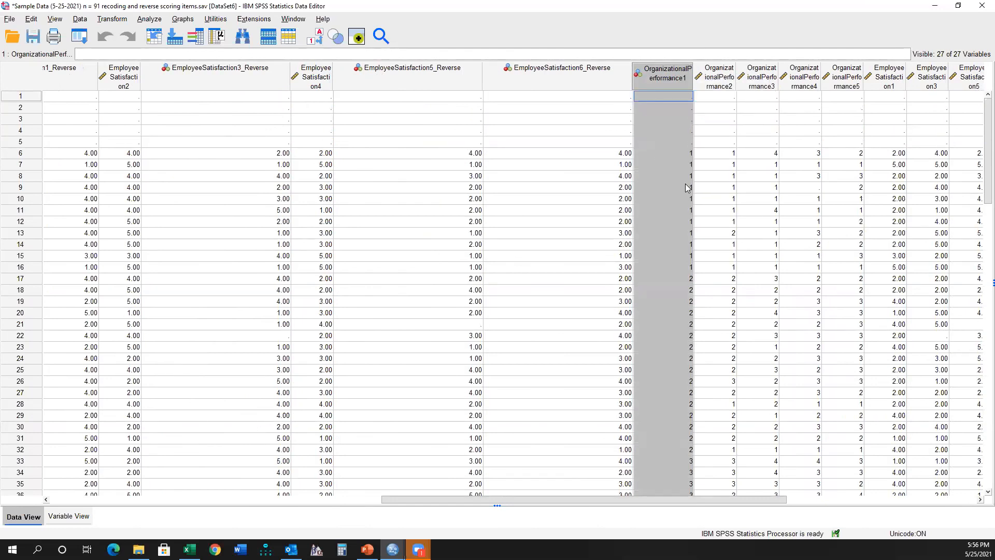
Delete the five cases in rows 1–5 that have no survey responses
left_click_drag(678, 147, 678, 99)
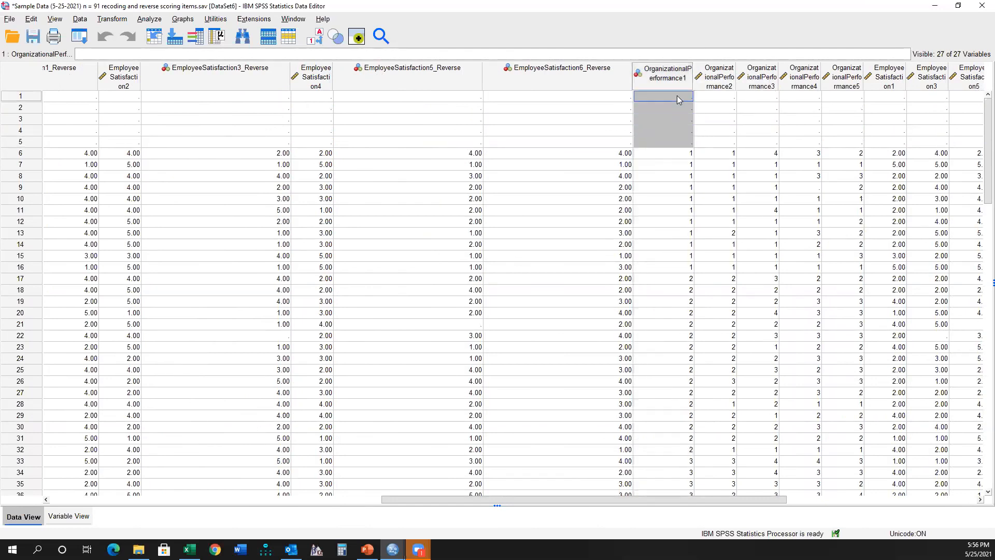
left_click_drag(712, 496, 459, 455)
left_click_drag(26, 141, 30, 97)
left_click_drag(52, 500, 0, 502)
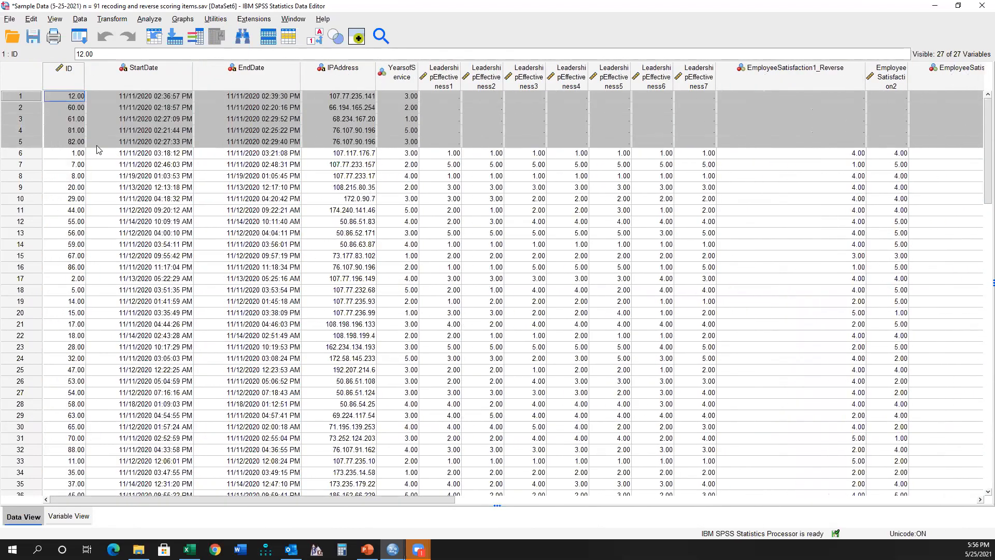
left_click(23, 138)
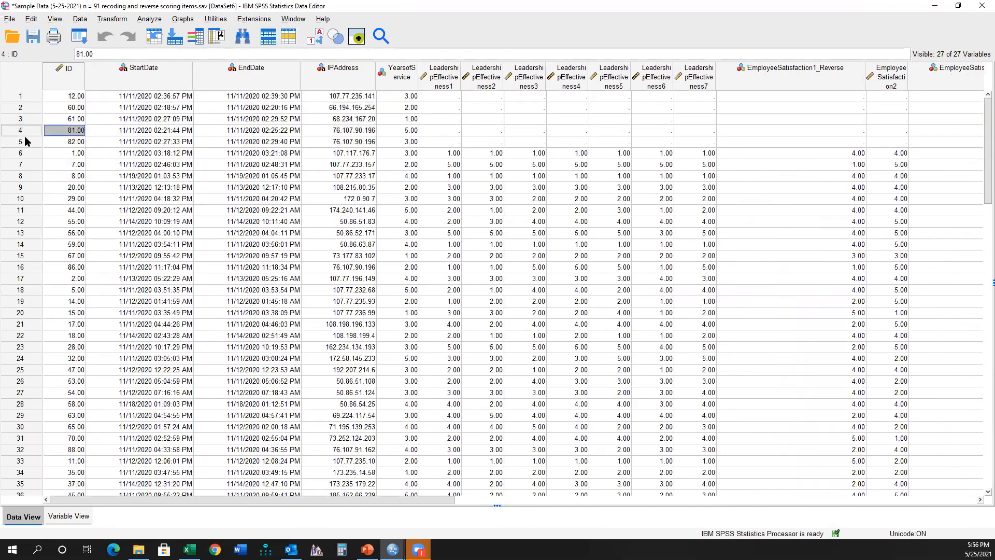
left_click(26, 97, "shift")
right_click(24, 107)
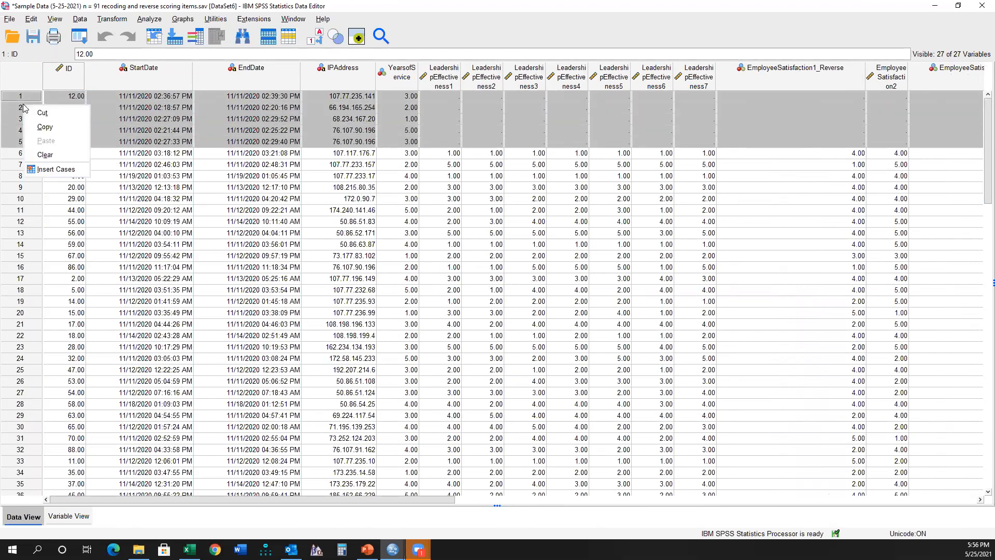
left_click(45, 154)
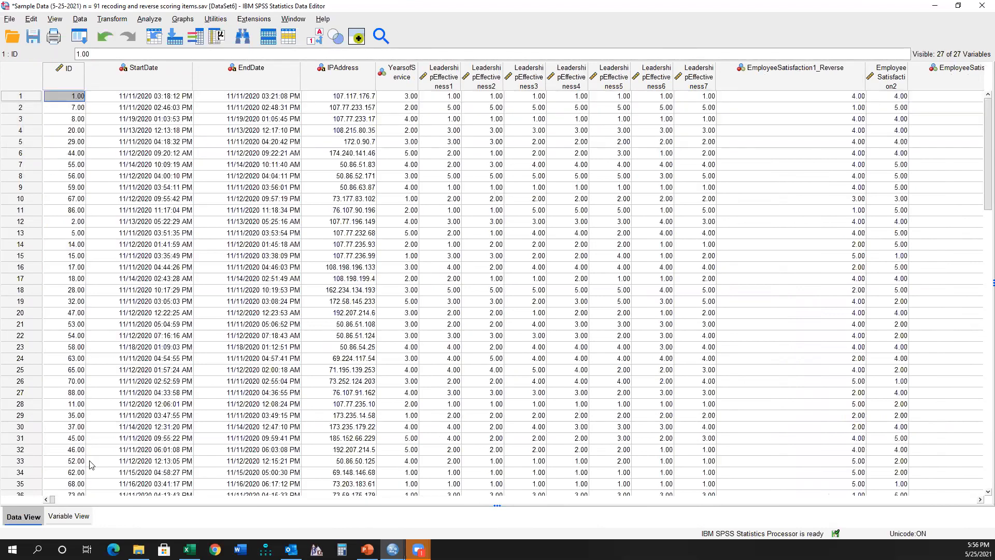
Check the remaining cases for scattered missing responses across the employee satisfaction and organizational performance items
left_click_drag(61, 499, 691, 460)
scroll(691, 460, "down", 15)
scroll(661, 355, "down", 6)
scroll(658, 355, "up", 13)
scroll(648, 355, "up", 3)
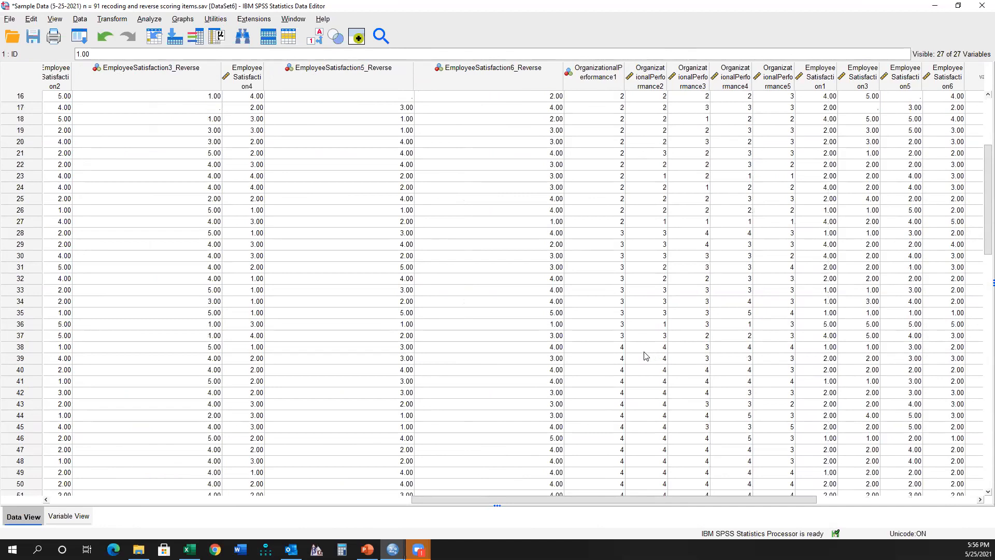
scroll(652, 340, "up", 5)
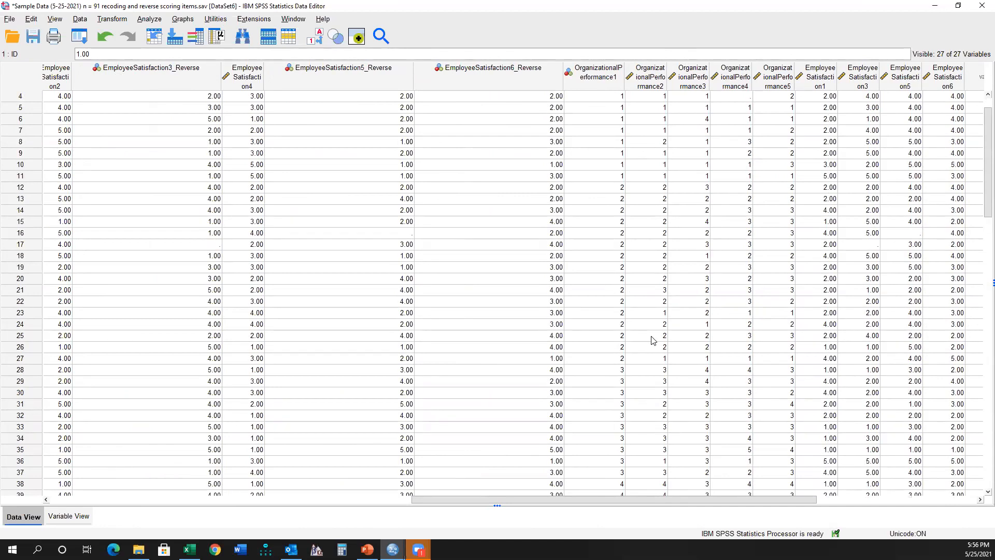
left_click_drag(528, 500, 93, 218)
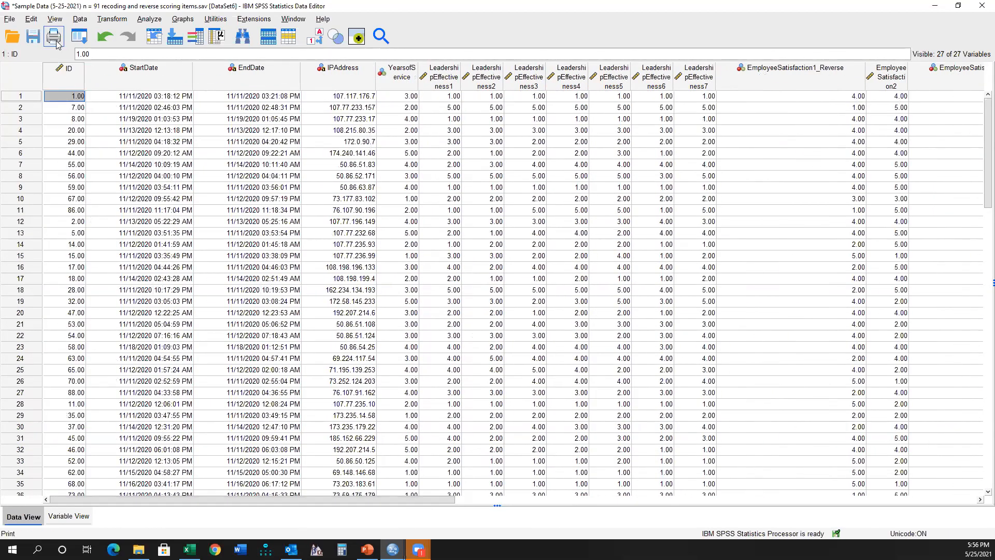
left_click(10, 19)
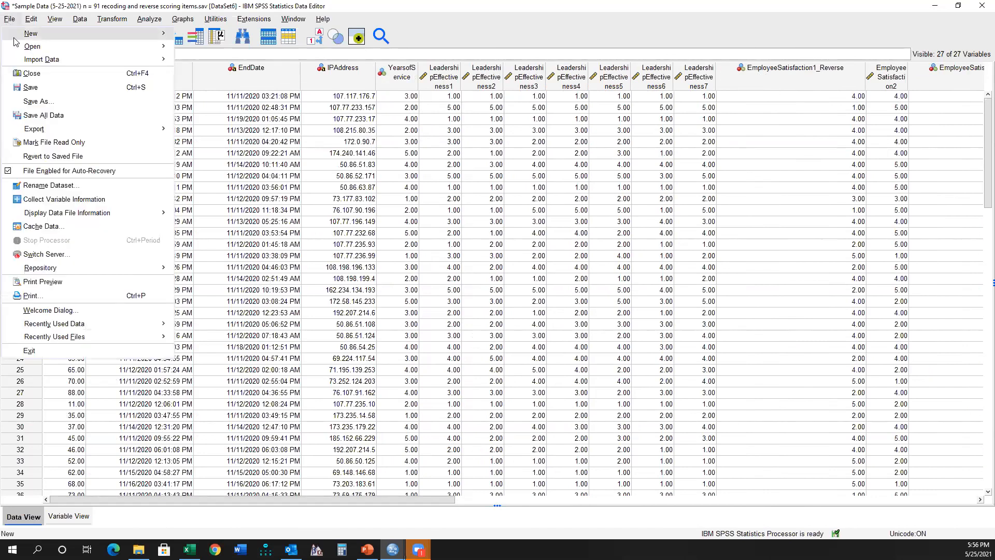
left_click(34, 101)
left_click(710, 336)
Check the number of remaining cases and save the dataset as "Sample Data (5-25-2021) n = 86 removing full incompletions.sav"
scroll(360, 320, "down", 18)
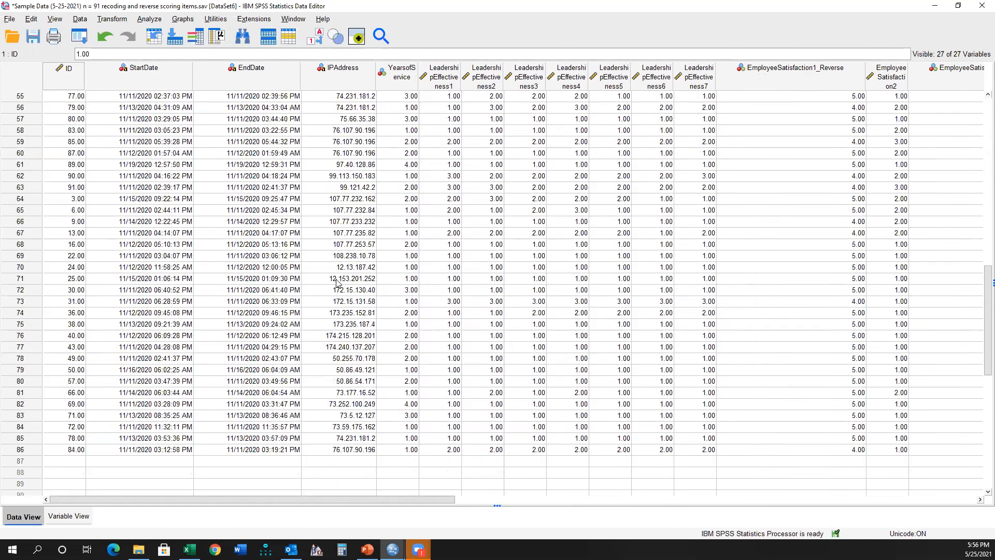
left_click(11, 19)
left_click(36, 100)
left_click(548, 303)
key("Delete")
key("Delete")
type("86")
key("Delete")
key("Delete")
key("Delete")
key("Delete")
key("Delete")
key("Delete")
key("Delete")
key("Delete")
key("Delete")
key("Delete")
key("Delete")
key("Delete")
key("Delete")
key("Delete")
key("Delete")
key("Delete")
key("Delete")
key("Delete")
key("Delete")
key("Delete")
key("Delete")
key("Delete")
key("Delete")
type("removing full rsepo")
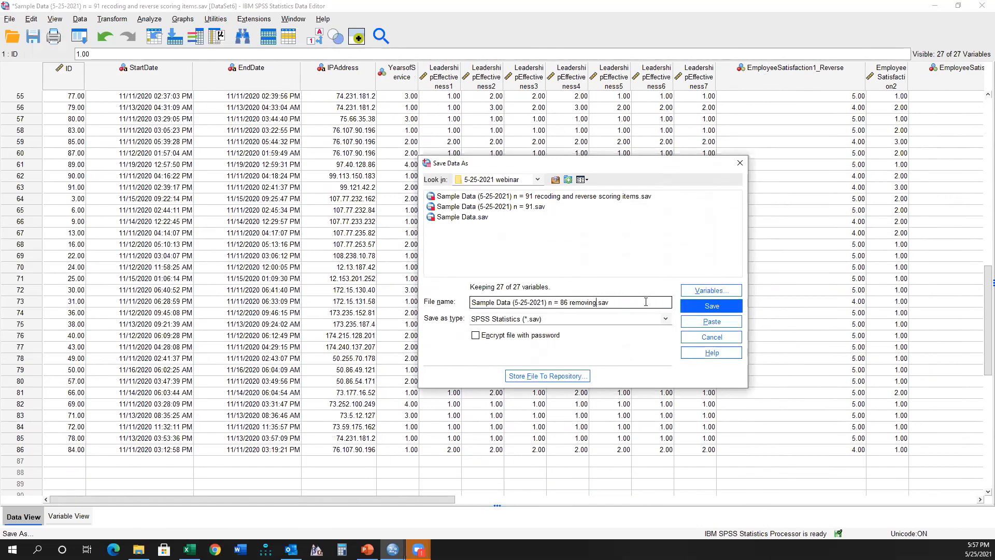
type("nses")
key("BackSpace")
key("BackSpace")
key("BackSpace")
key("BackSpace")
key("BackSpace")
key("BackSpace")
key("BackSpace")
key("BackSpace")
type("incompletion")
key("Return")
Open Replace Missing Values and list its variables by name instead of label
left_click_drag(364, 493, 511, 272)
scroll(510, 272, "up", 17)
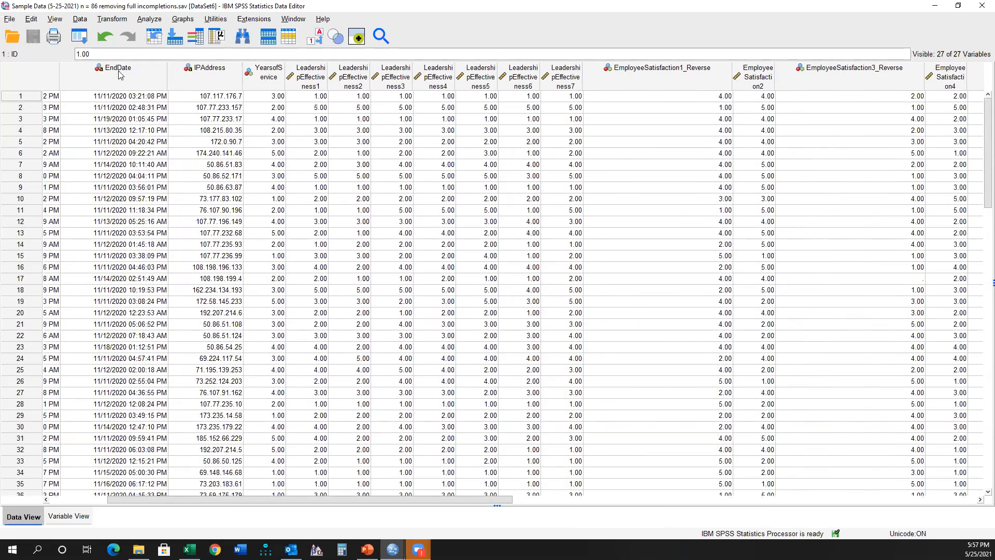
left_click(119, 19)
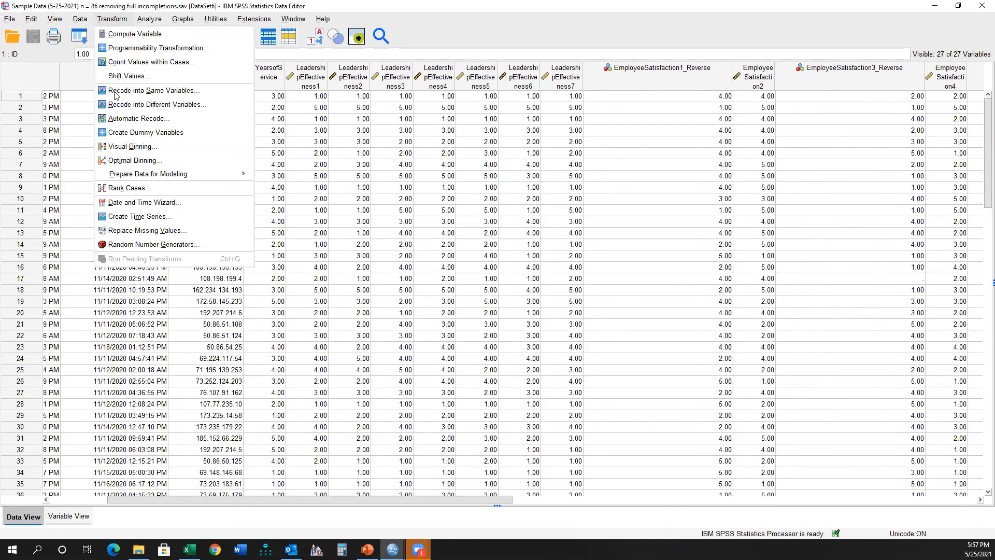
left_click(134, 231)
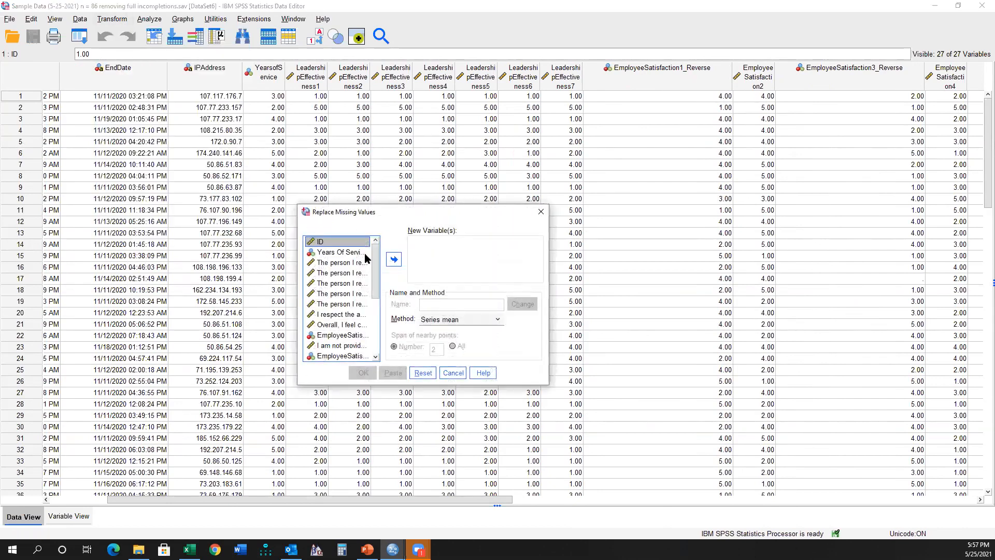
right_click(315, 293)
left_click(353, 310)
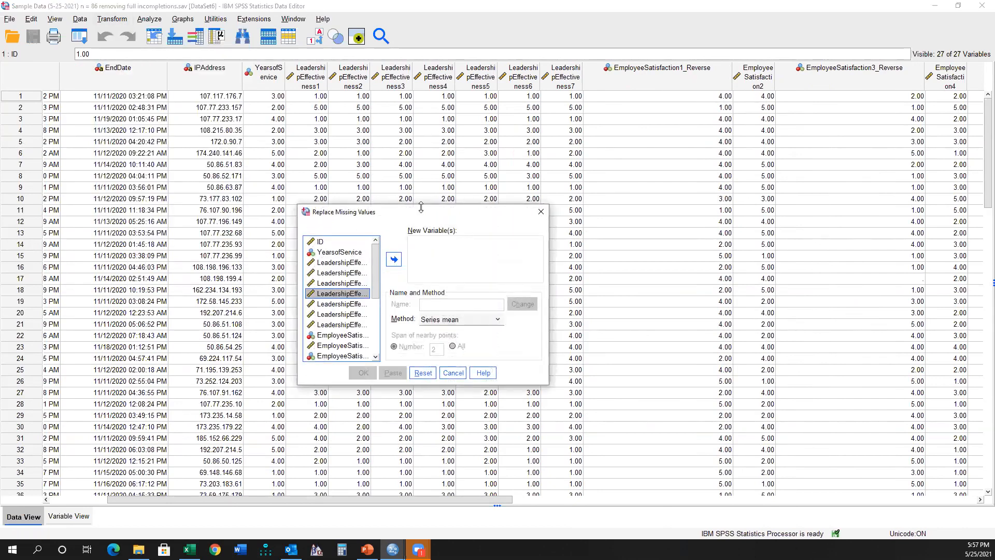
left_click_drag(418, 212, 822, 216)
scroll(524, 228, "down", 19)
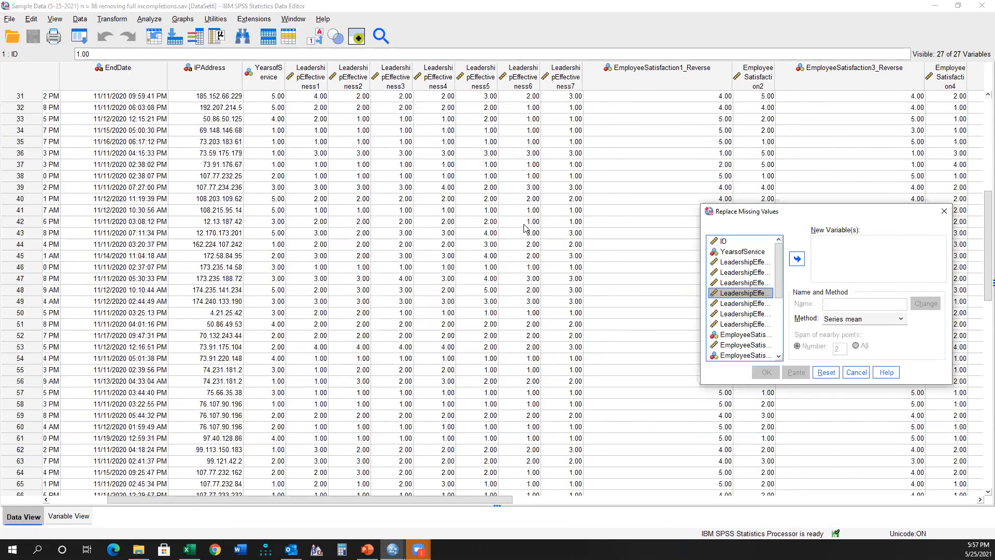
scroll(524, 233, "up", 19)
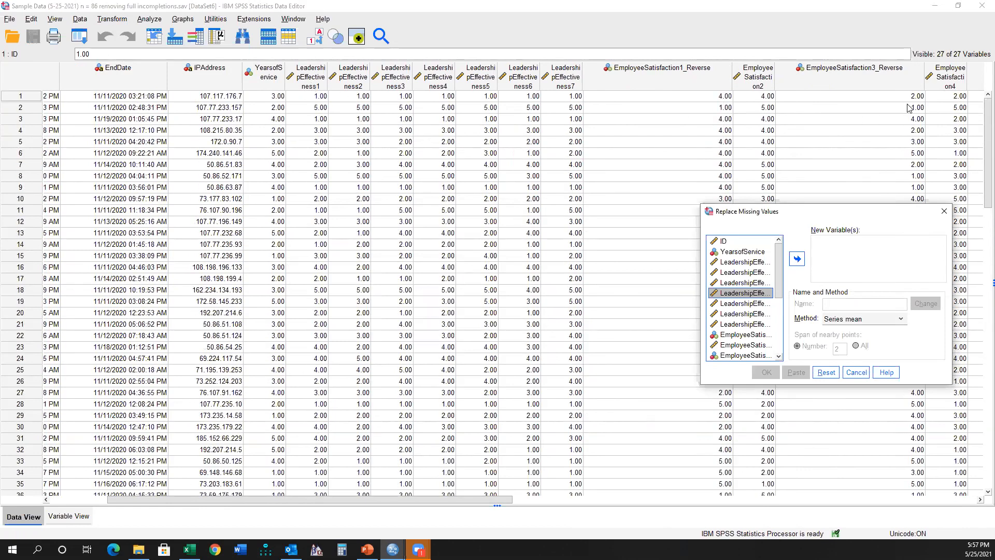
left_click_drag(775, 217, 633, 213)
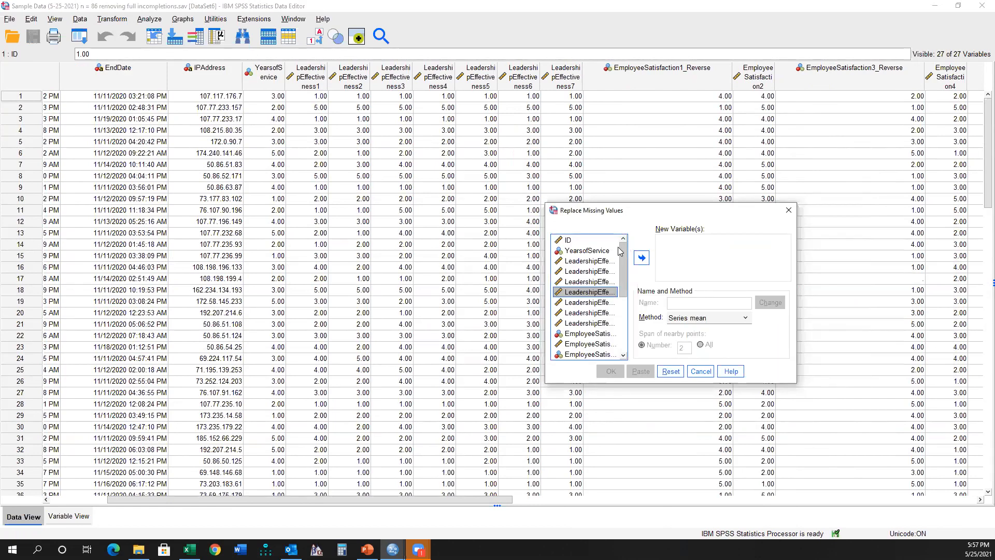
Set LeadershipEffectiveness1 through OrganizationalPerformance5 for series mean replacement and paste the command as syntax
left_click(593, 261)
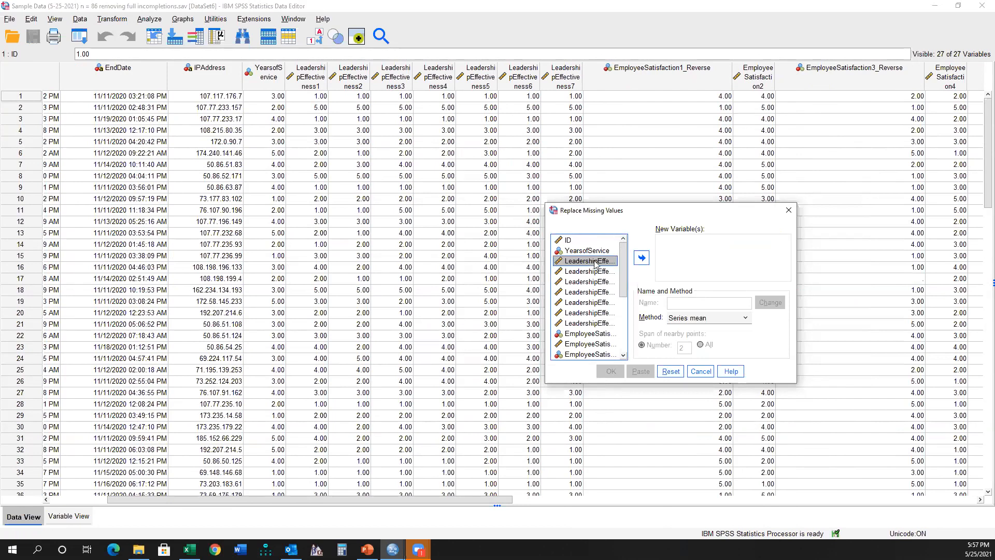
scroll(596, 274, "down", 5)
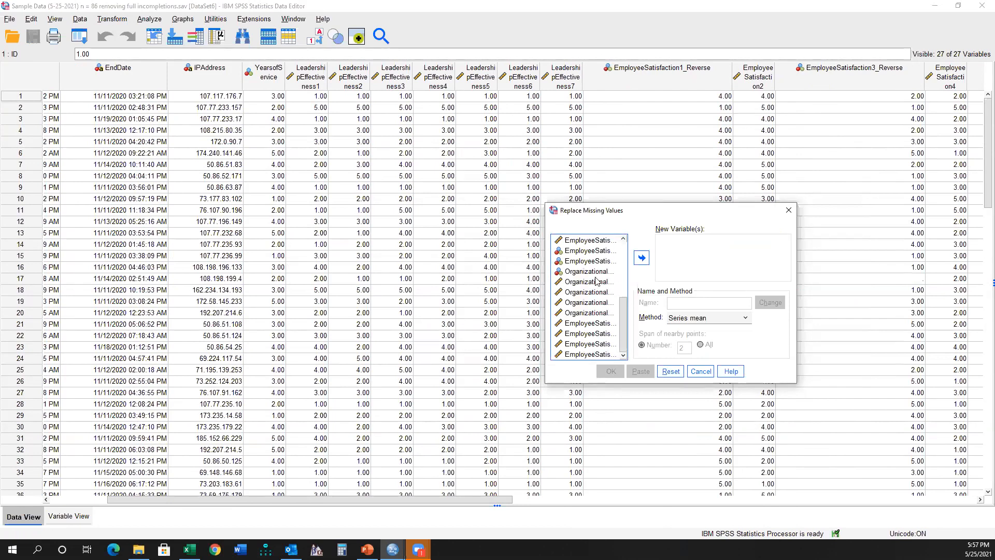
left_click(589, 313, "shift")
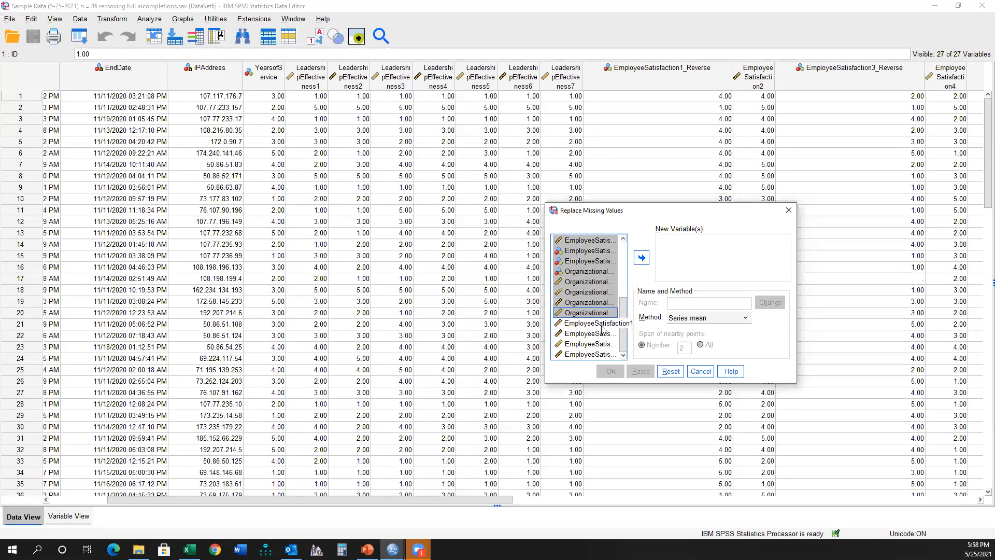
left_click(641, 258)
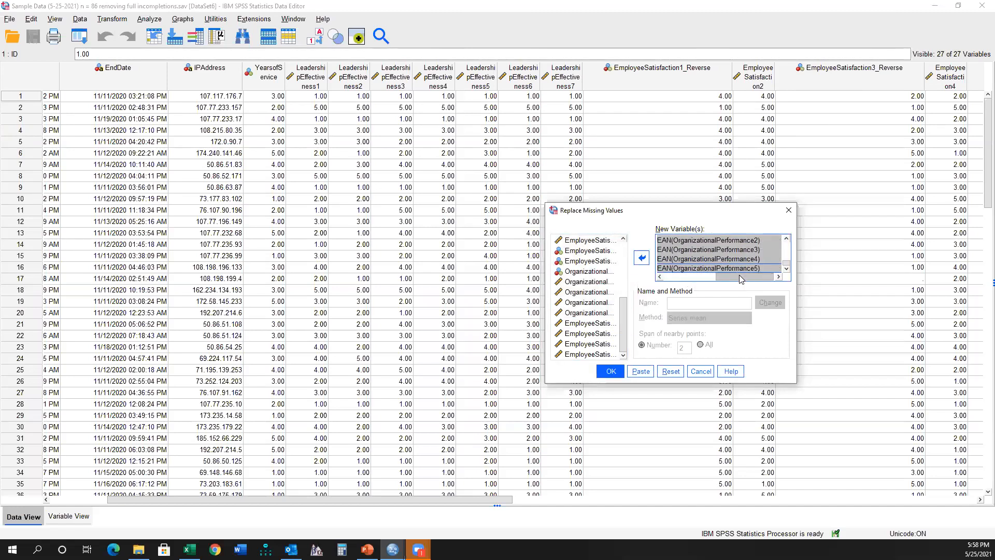
left_click(700, 250)
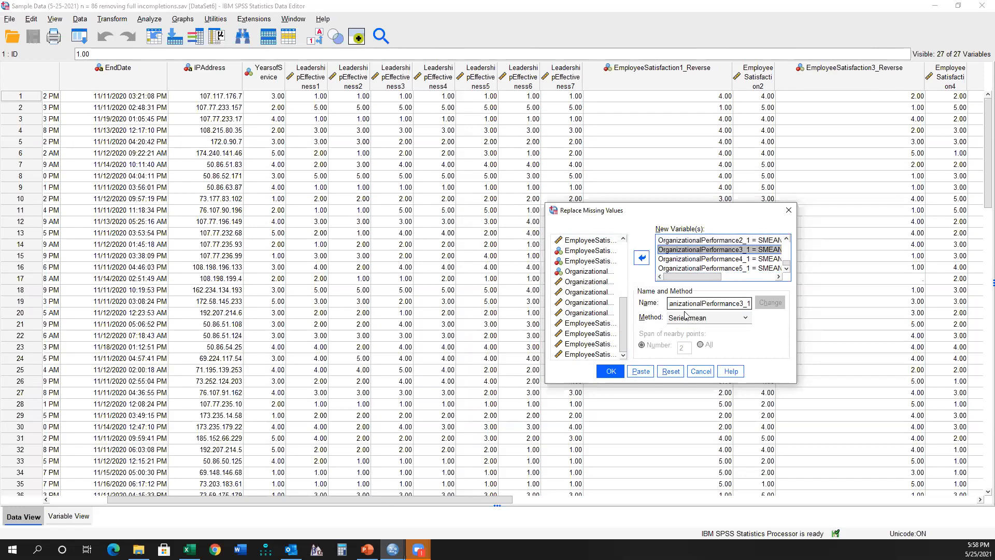
left_click(640, 371)
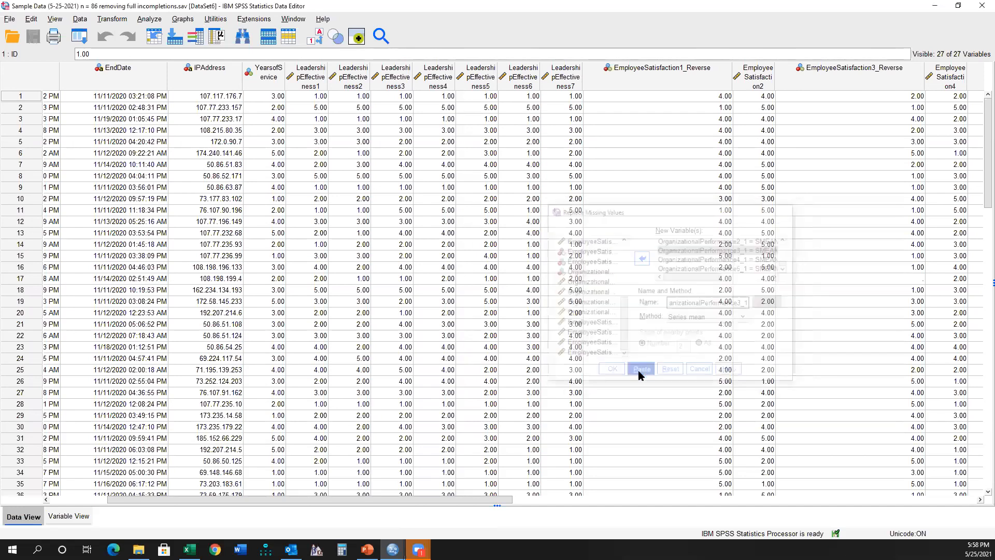
In the syntax file, add the comment "*Replacing missing values with average." on its own line above the RMV command
mouse_move(410, 544)
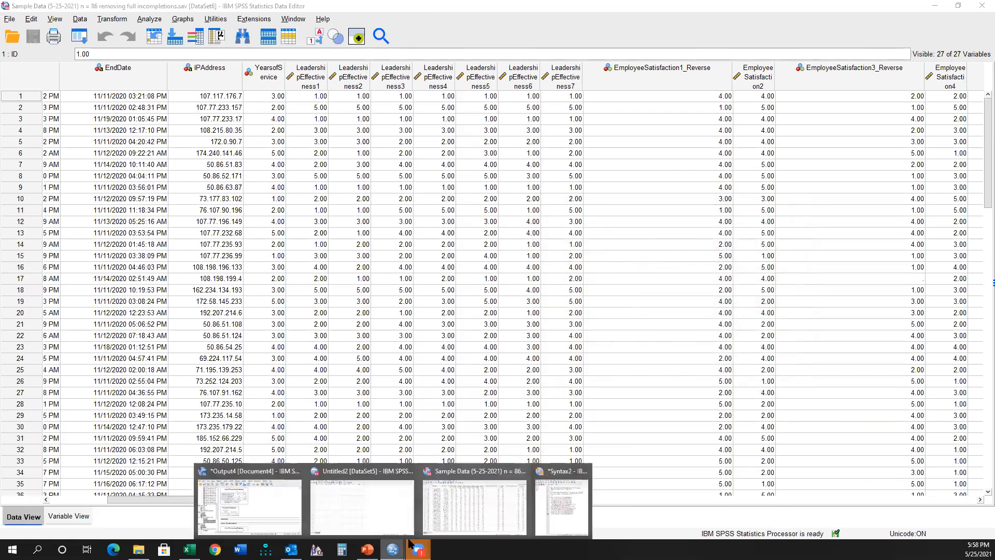
left_click(563, 506)
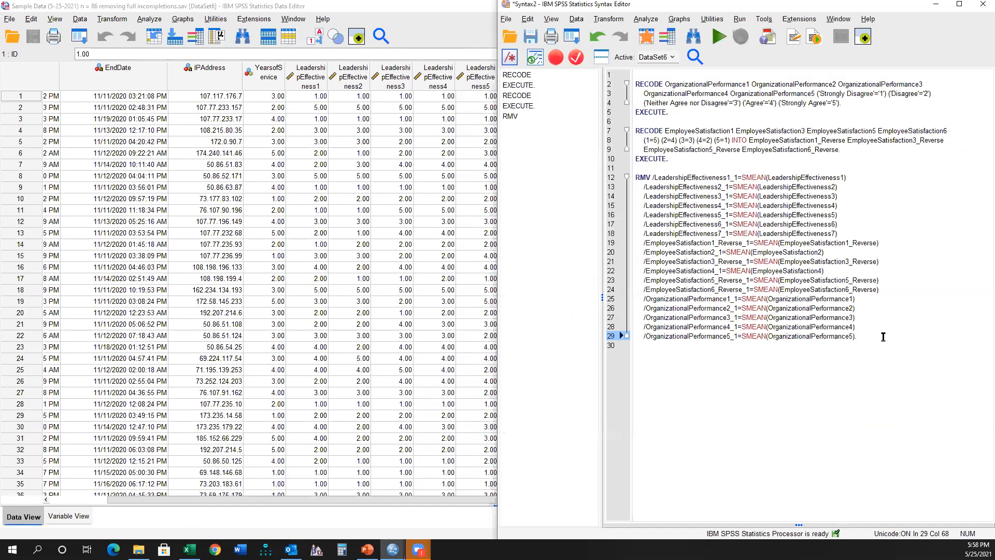
left_click_drag(869, 343, 722, 177)
left_click(672, 165)
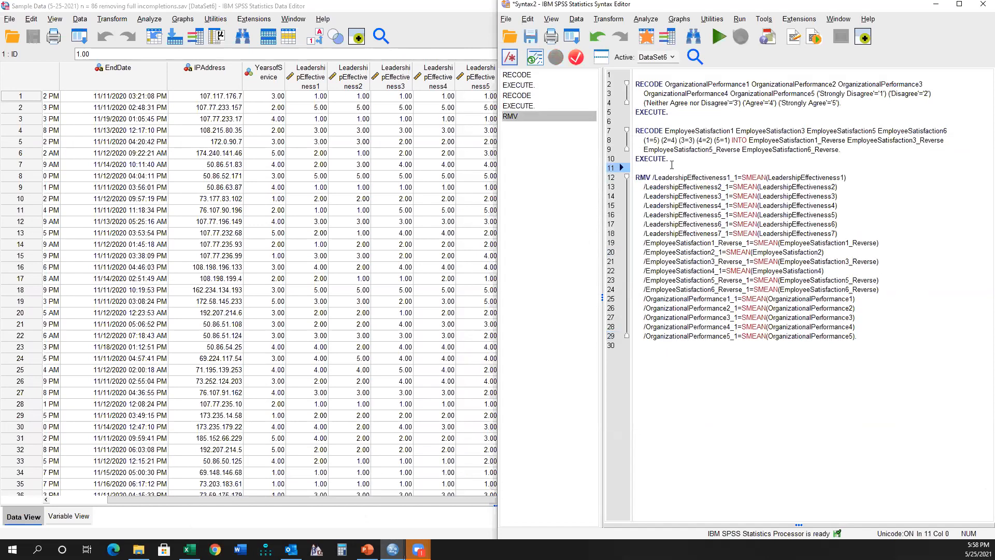
key("Return")
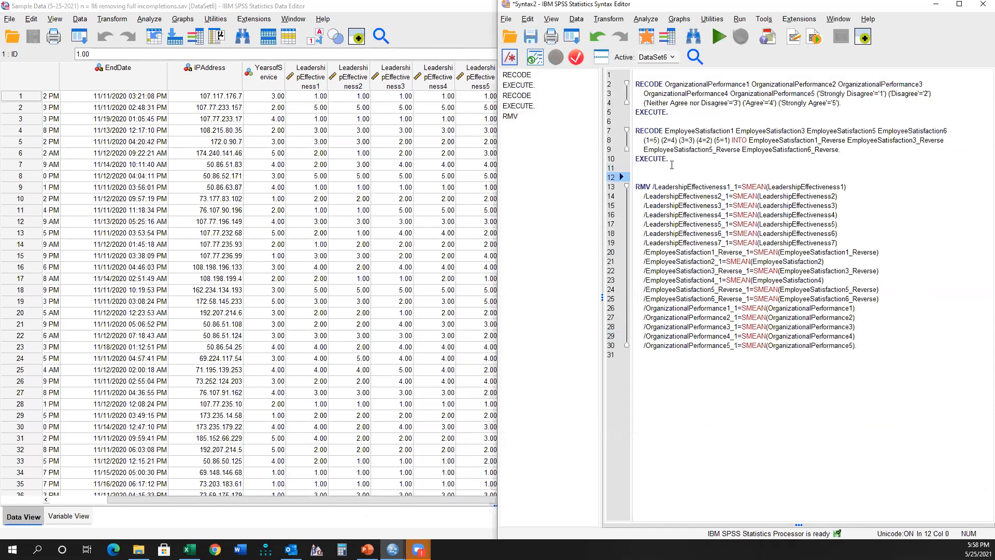
type("*")
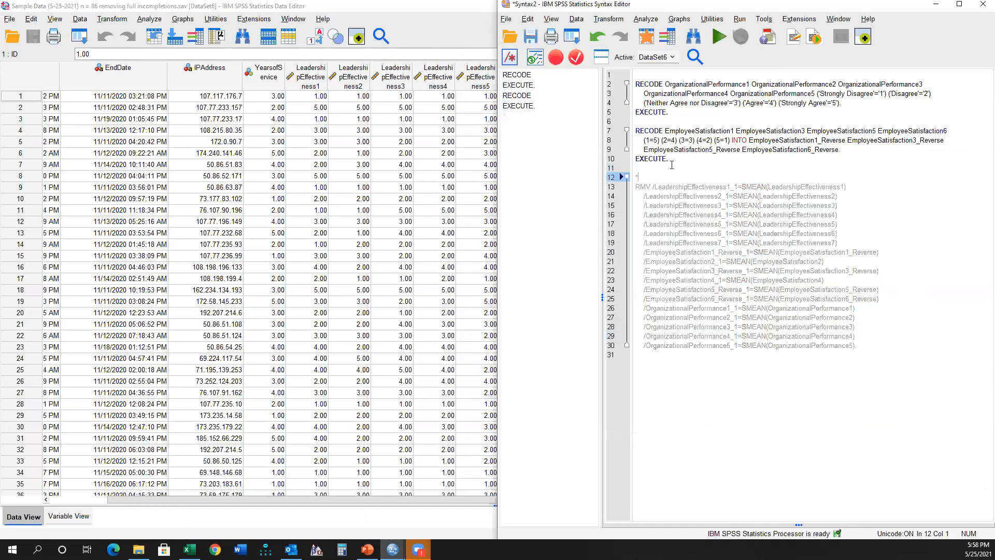
type("Replacing missing value")
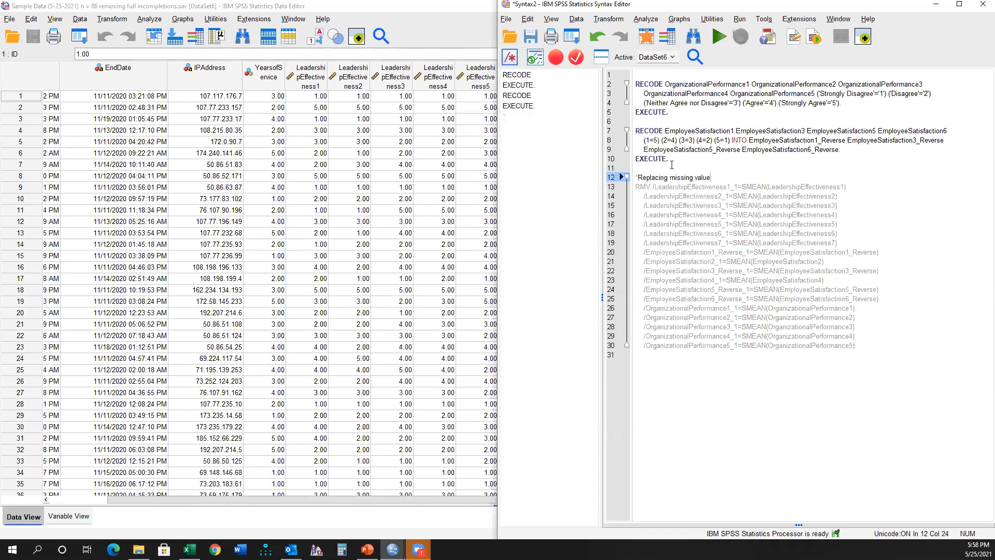
type("s with average.")
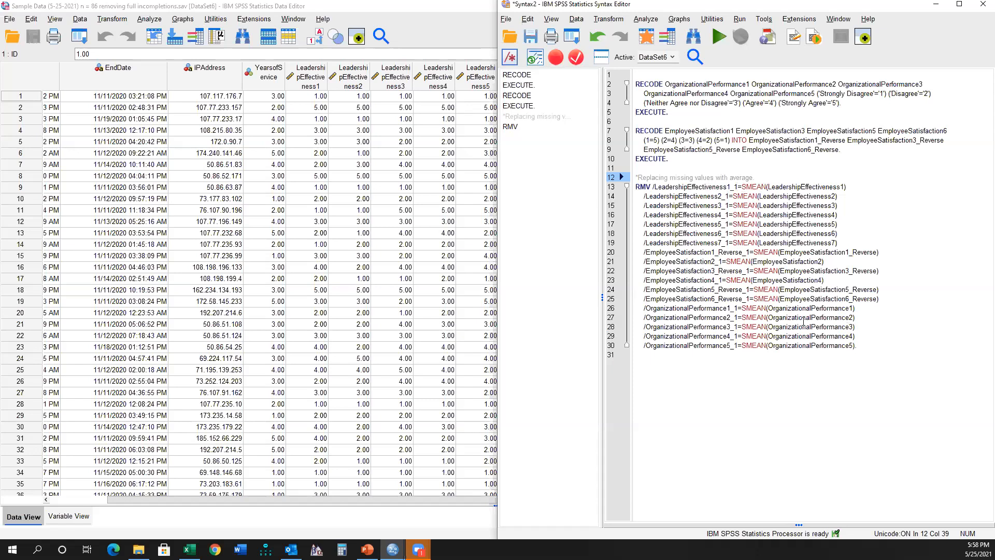
Run the comment and the whole RMV command as a selection from the syntax
left_click_drag(869, 348, 635, 186)
left_click_drag(858, 346, 635, 177)
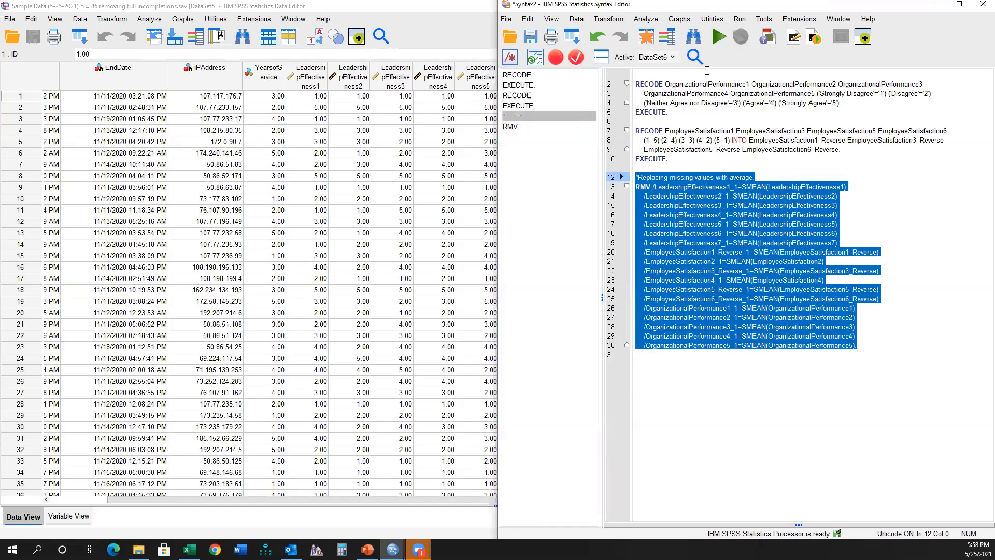
left_click(718, 36)
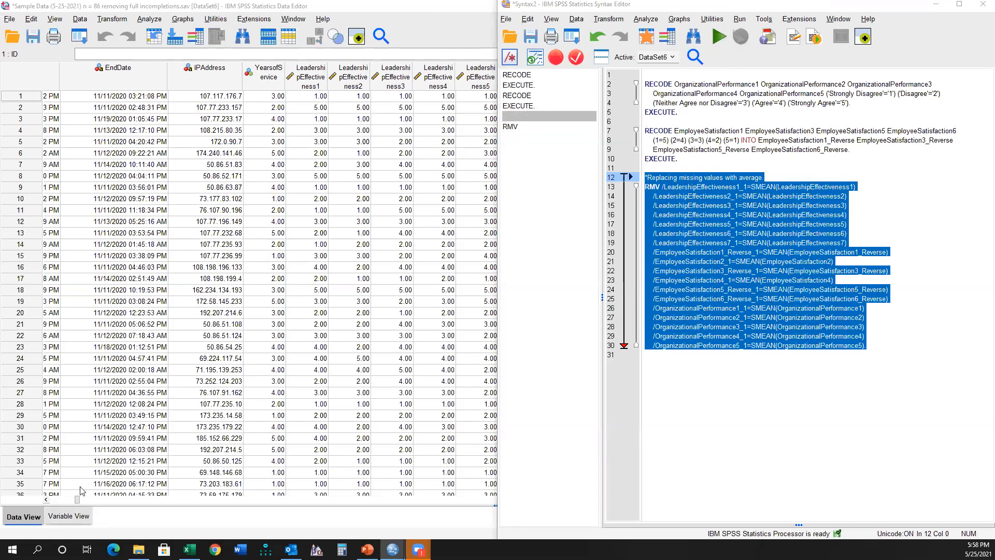
Review the new series-mean variables in the variable definitions, selecting LeadershipEffectiveness1_1 through OrganizationalPerformance5_1
left_click(69, 516)
scroll(53, 404, "down", 3)
scroll(52, 398, "up", 3)
scroll(52, 399, "up", 1)
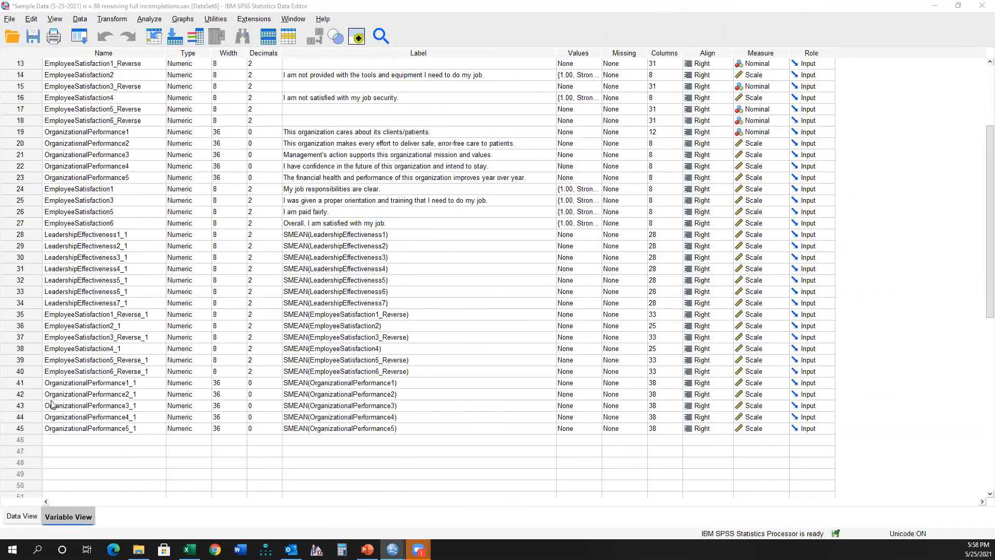
left_click_drag(33, 235, 24, 428)
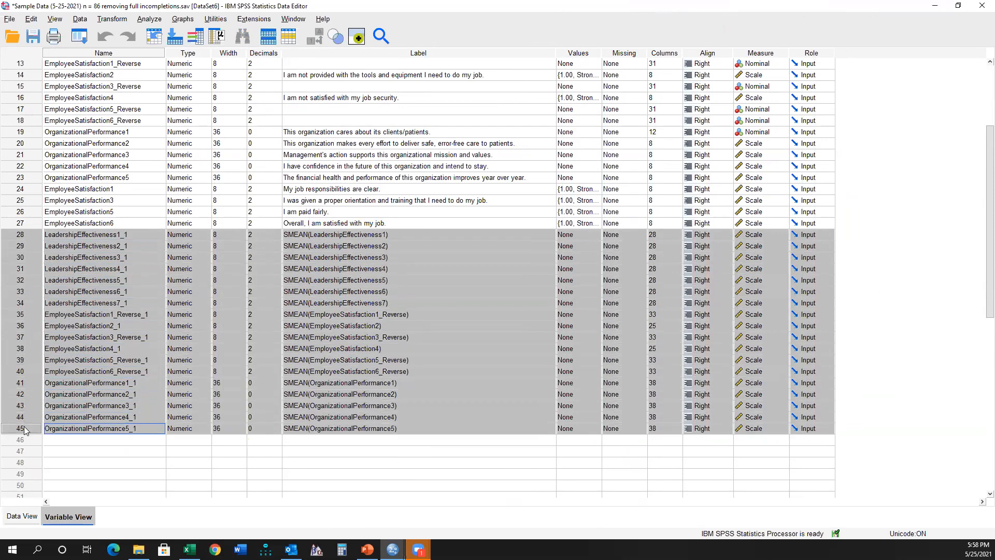
Compare the name suffix and label of LeadershipEffectiveness1_1 with the original LeadershipEffectiveness1 item's question label
double_click(128, 234)
left_click_drag(121, 235, 130, 235)
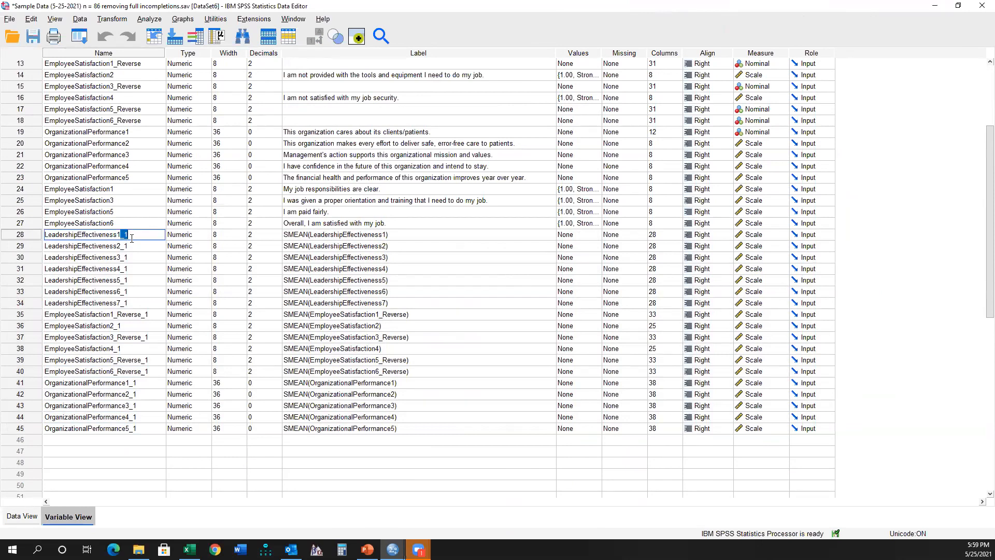
left_click(353, 234)
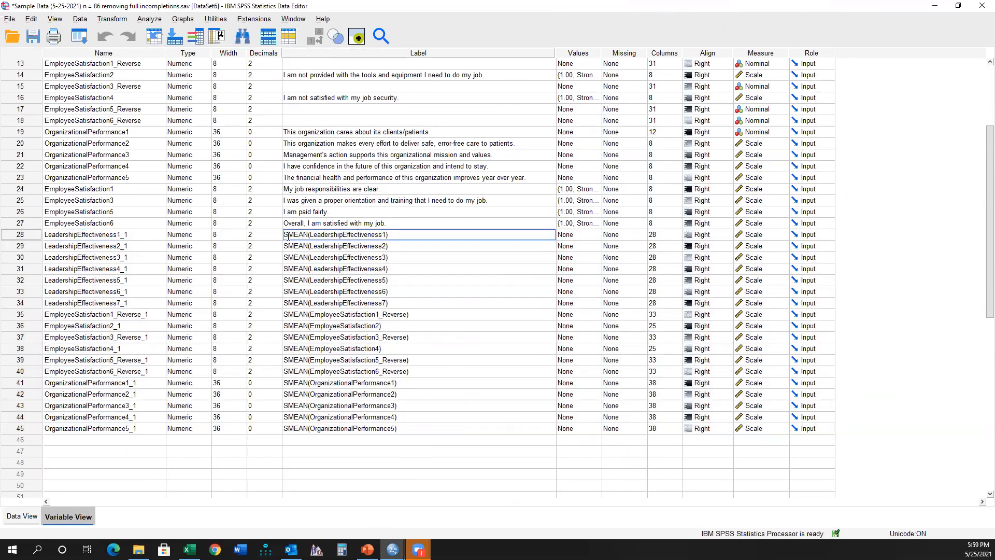
scroll(295, 215, "up", 4)
left_click(285, 121)
left_click_drag(284, 121, 534, 123)
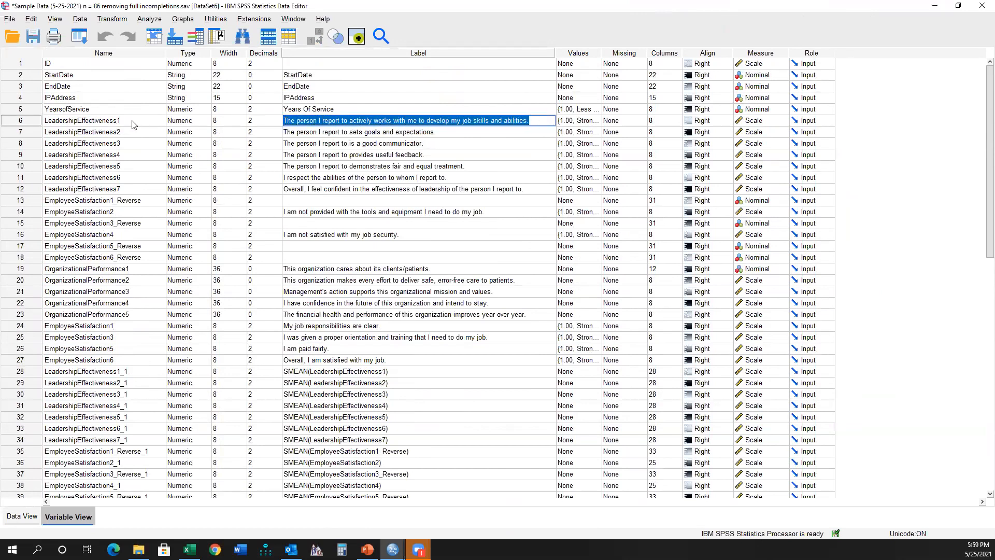
left_click(388, 373)
left_click_drag(389, 372, 277, 372)
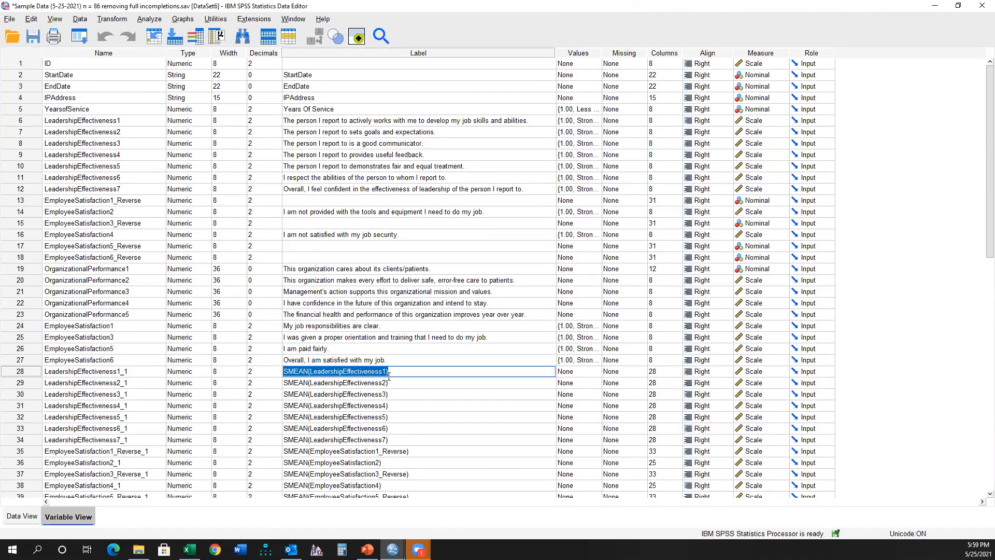
Examine the case values of the series-mean variables from LeadershipEffectiveness1_1 through OrganizationalPerformance5_1
scroll(33, 310, "down", 2)
double_click(32, 304)
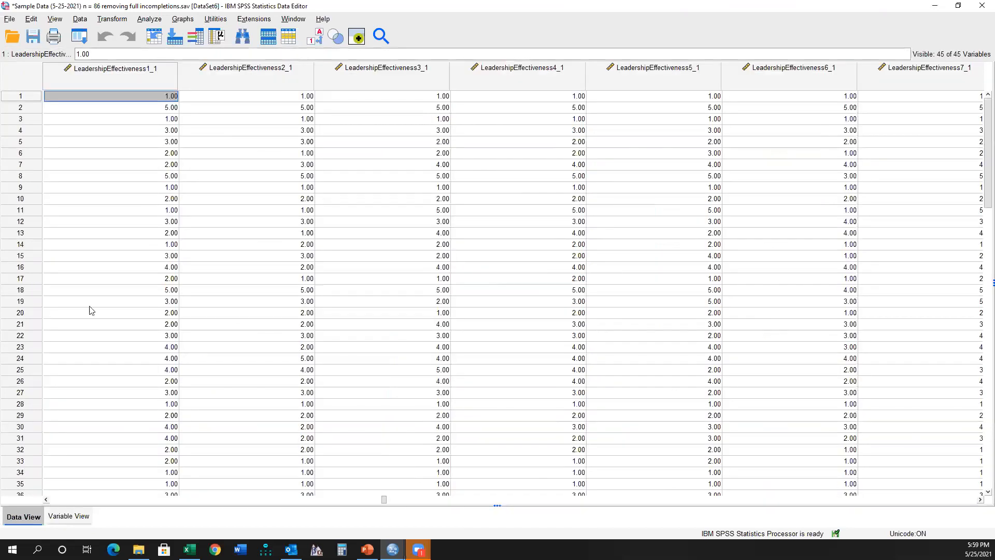
scroll(282, 312, "down", 17)
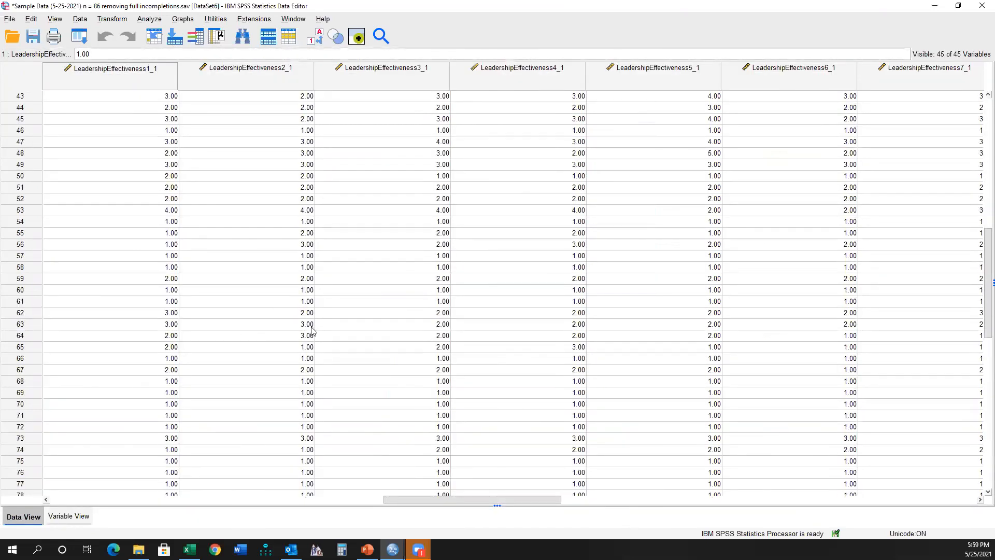
scroll(414, 414, "down", 2)
left_click_drag(473, 499, 645, 468)
scroll(646, 462, "up", 19)
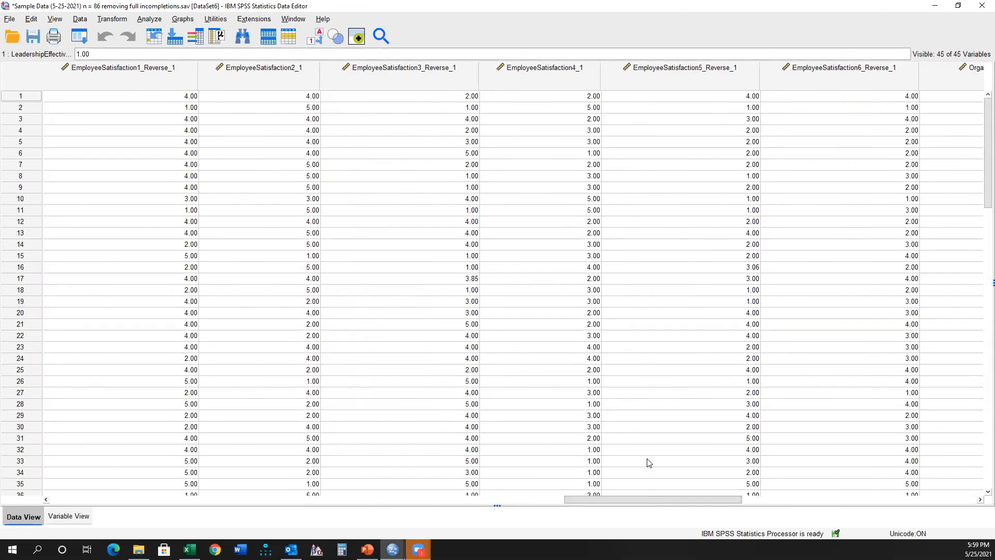
left_click_drag(663, 500, 695, 435)
scroll(803, 440, "down", 20)
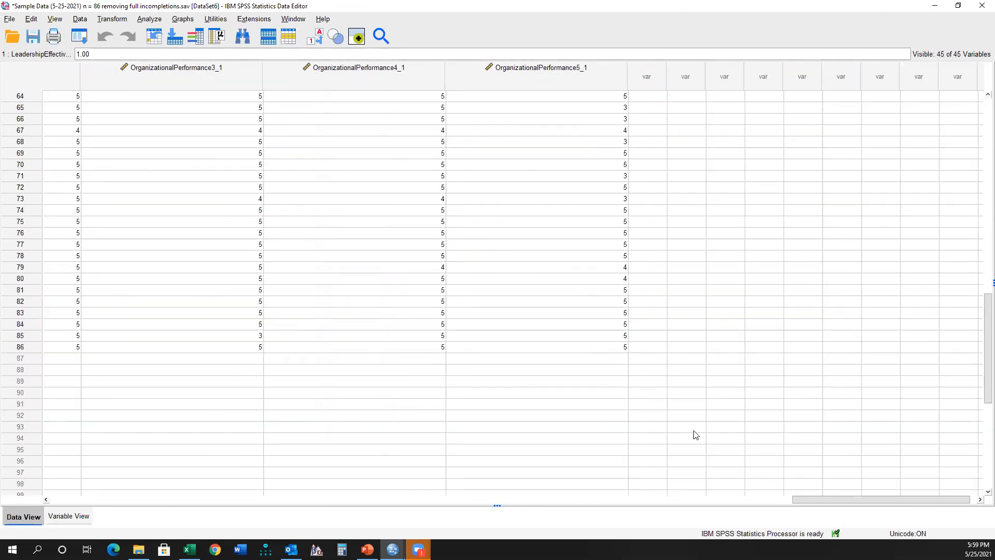
scroll(696, 430, "up", 10)
scroll(700, 440, "up", 11)
left_click_drag(805, 496, 707, 497)
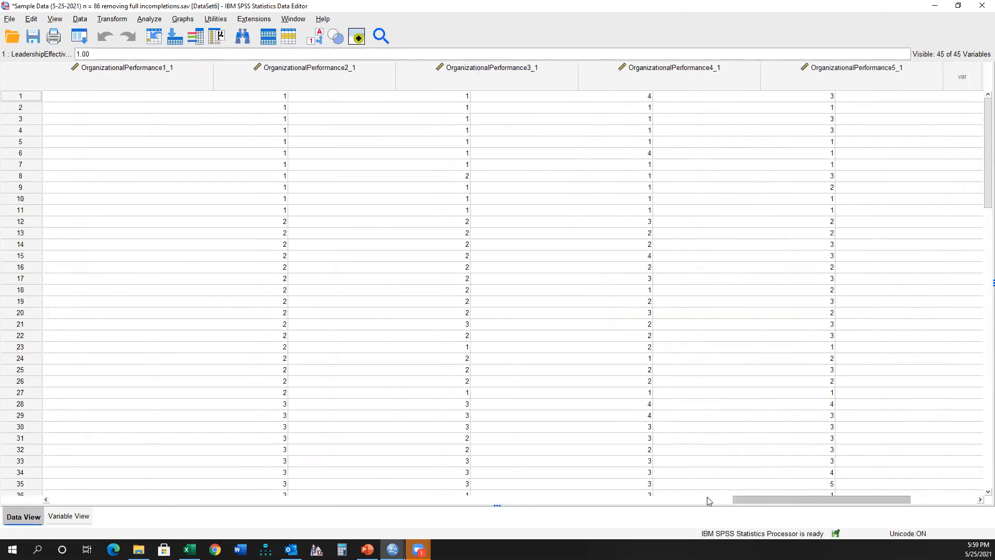
scroll(644, 422, "down", 1)
scroll(560, 407, "up", 1)
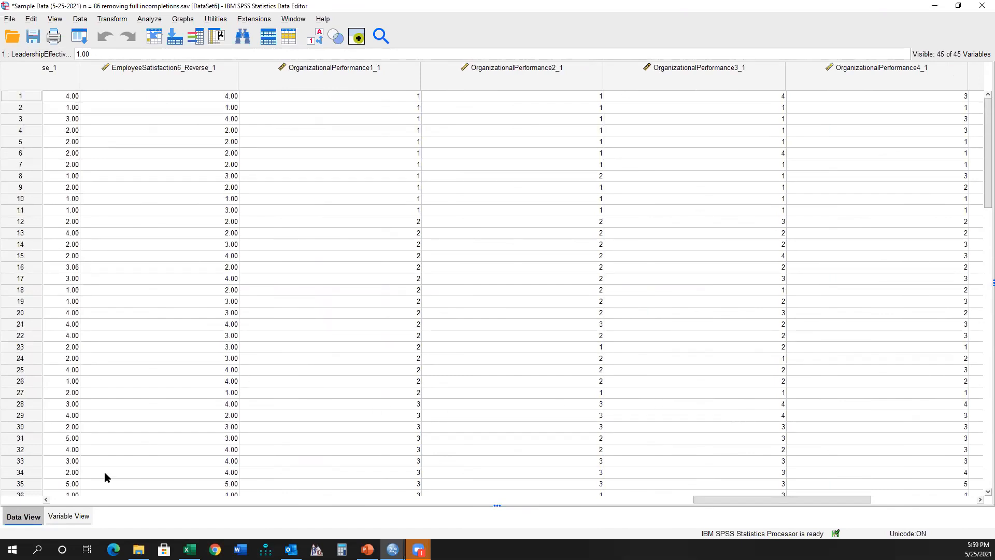
Save the dataset as a new file named "Sample Data (5-25-2021) n = 86 removing full incompletions and replaced missing values with mean"
left_click(67, 516)
left_click(10, 20)
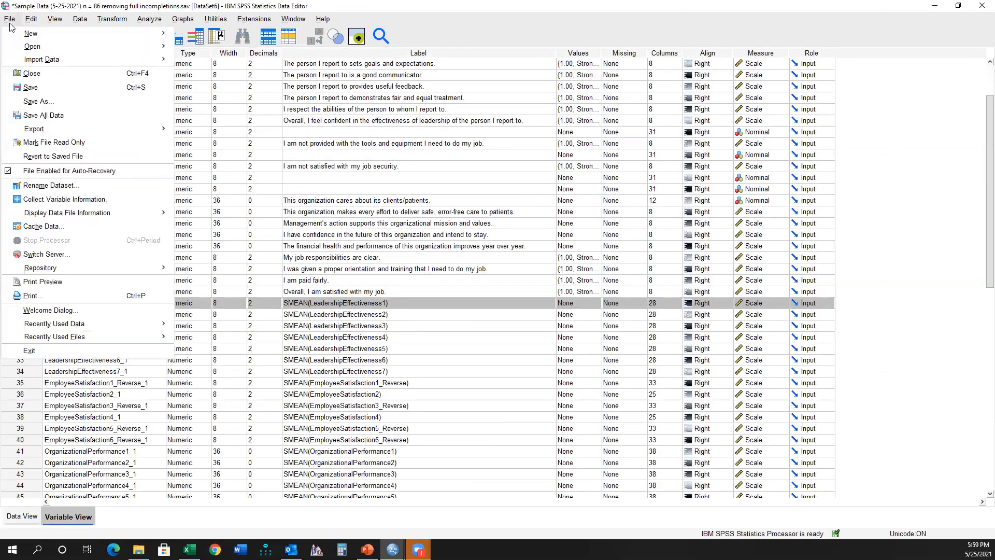
left_click(47, 100)
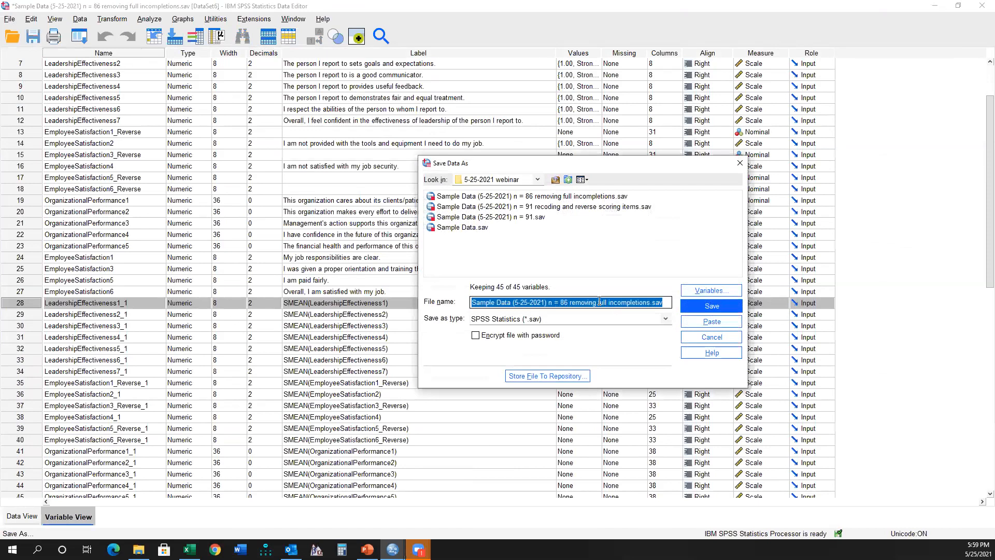
left_click(565, 302)
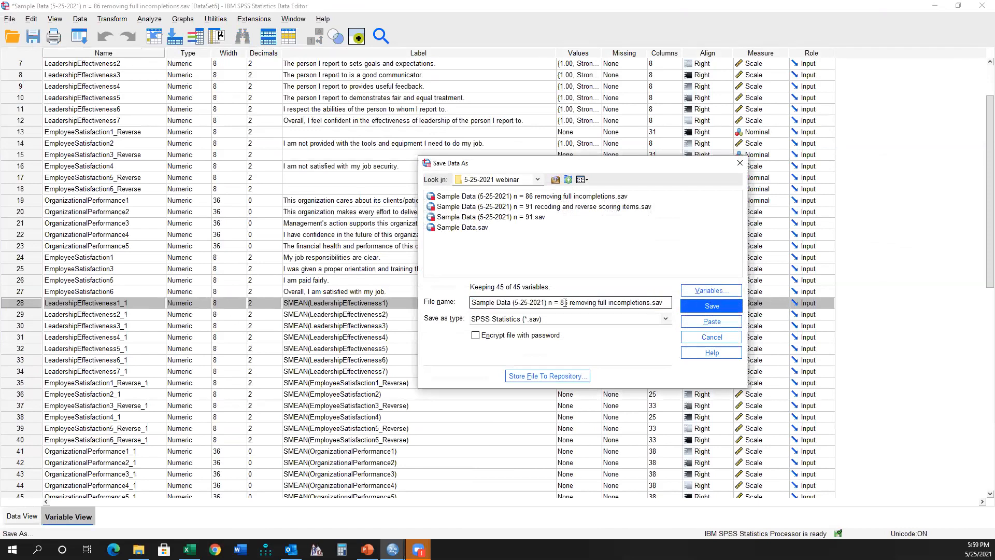
type("and re")
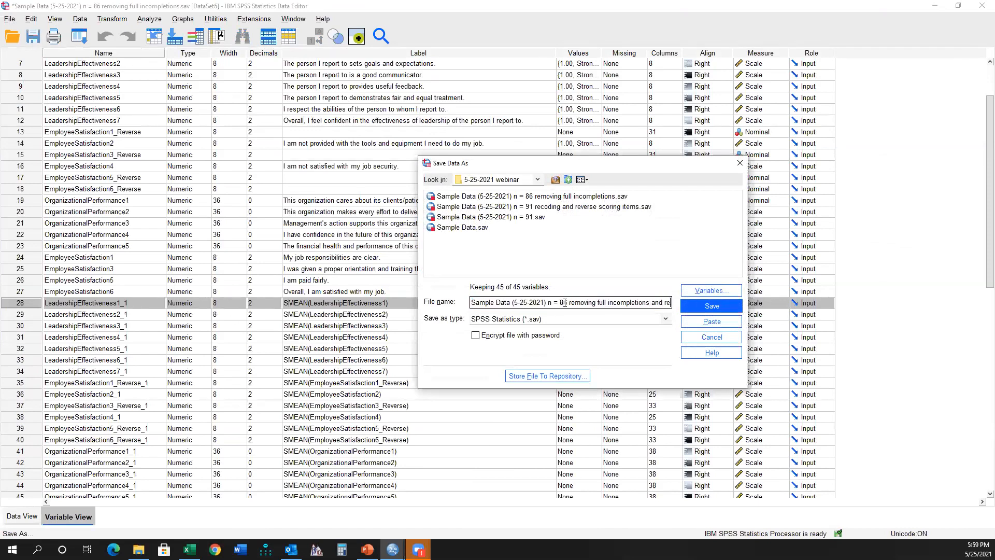
type("placed missing")
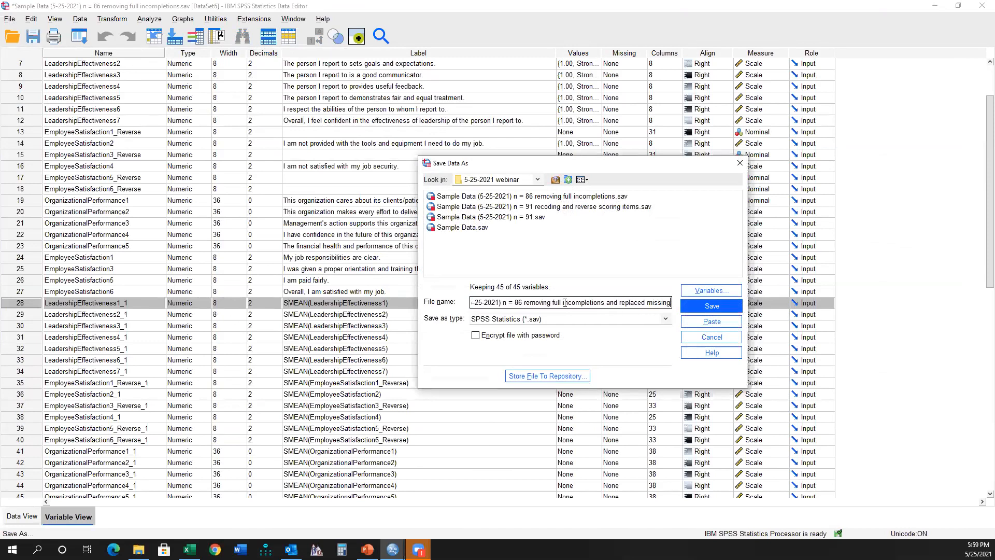
type(" values with mean")
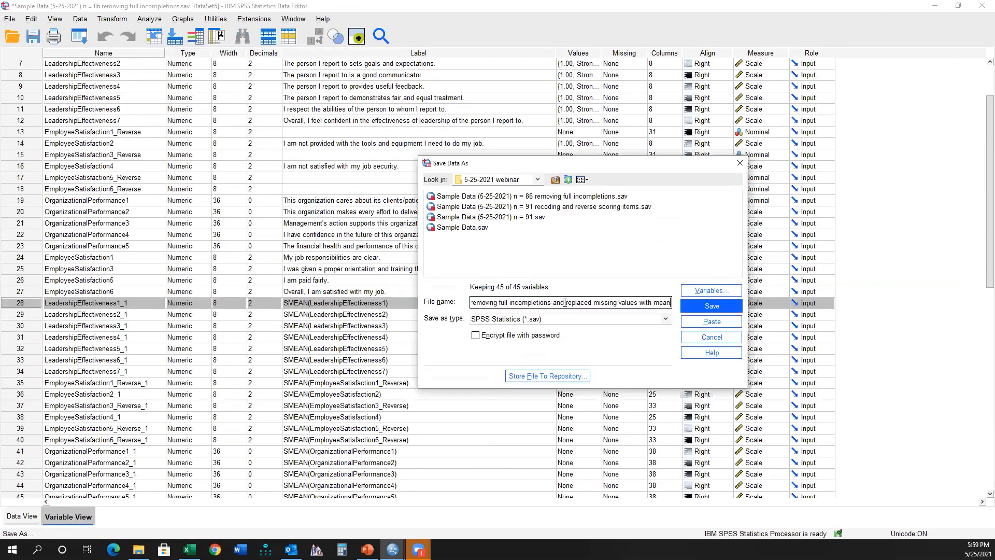
key("Return")
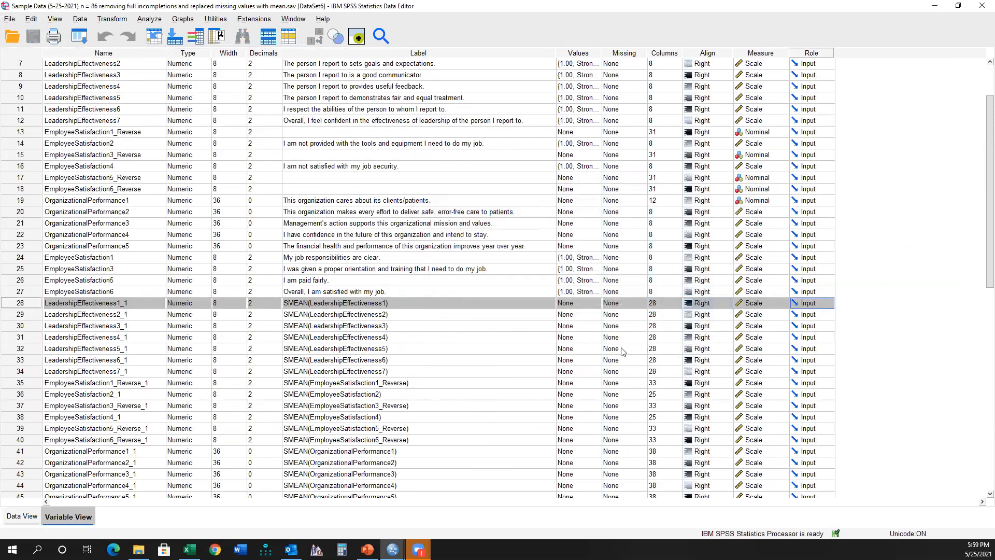
Switch to PowerPoint and present the Create Composite Scores slide
scroll(262, 393, "down", 7)
scroll(262, 394, "up", 9)
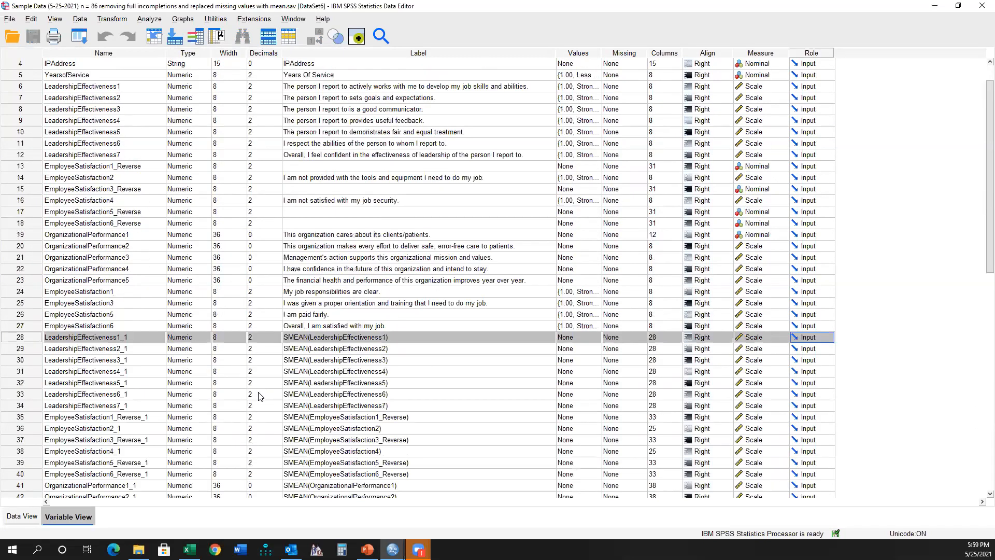
left_click(367, 549)
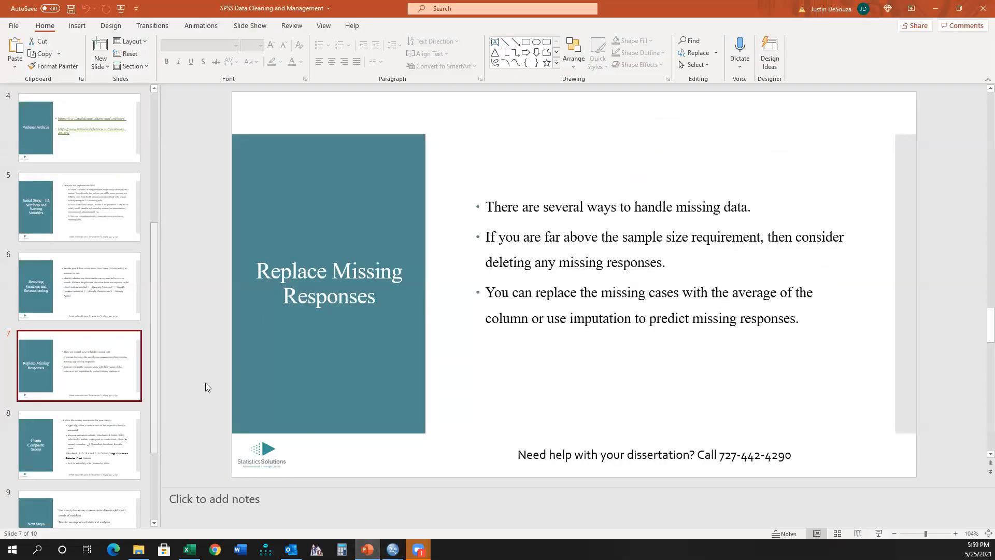
left_click(881, 536)
left_click(721, 352)
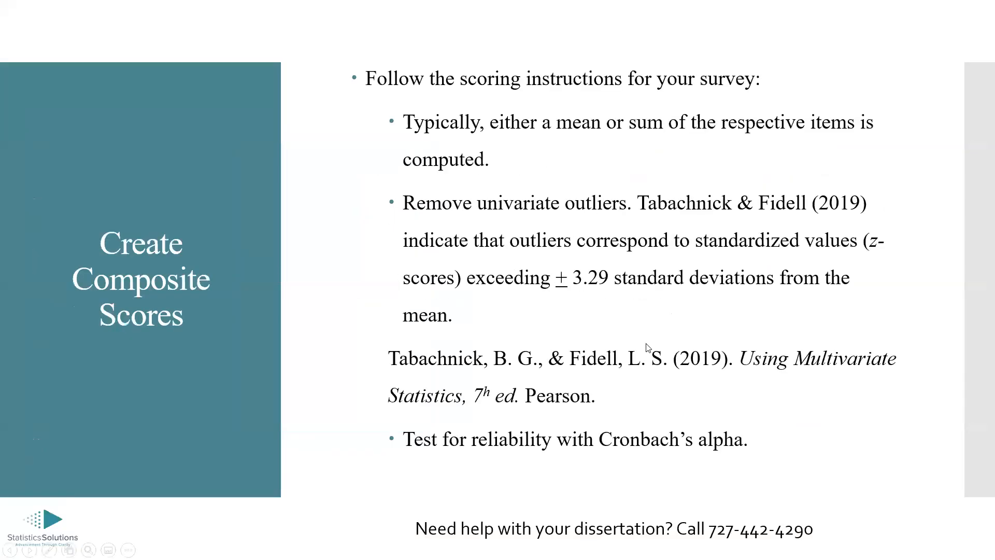
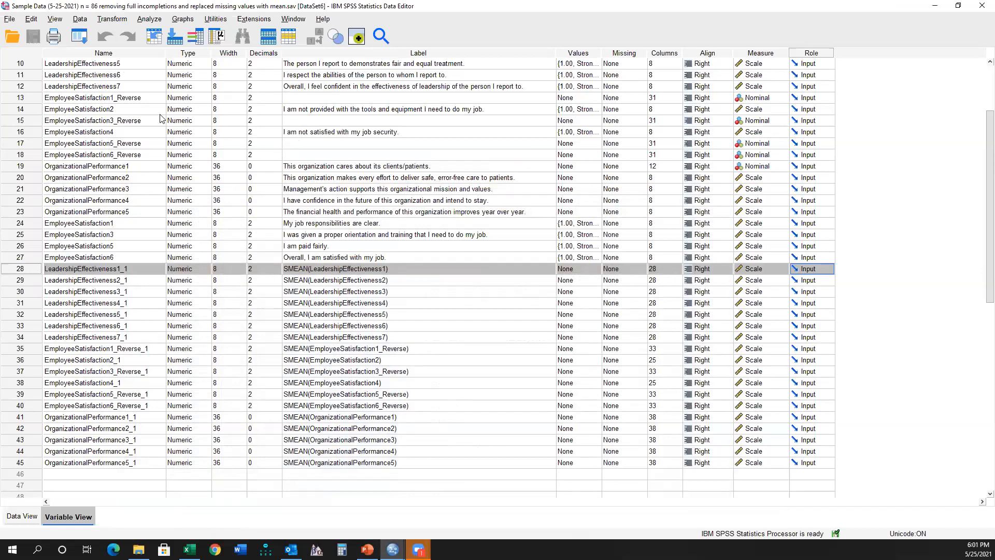
Start a Compute Variable definition with target variable LeadershipEffectiveness_Overall and begin the numeric expression with "mean("
left_click(112, 19)
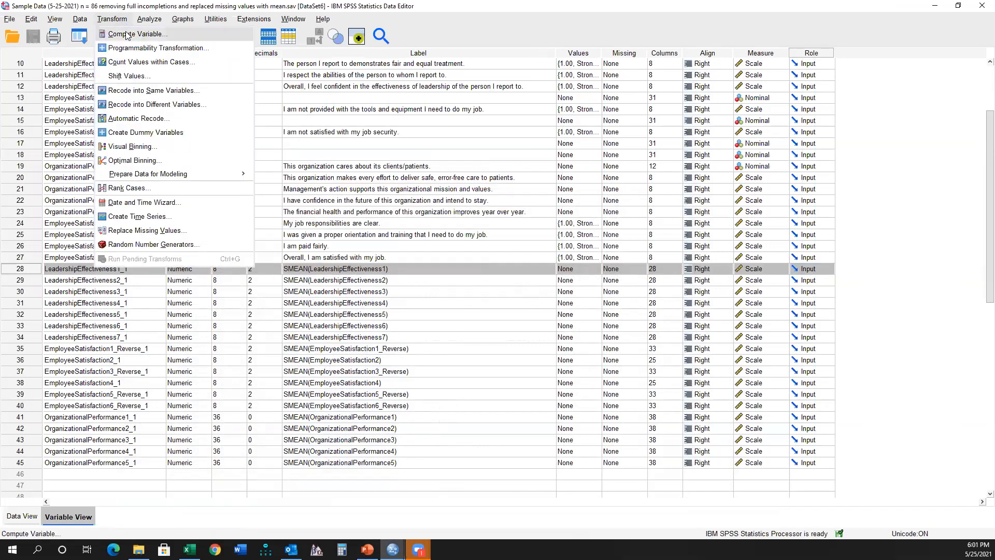
left_click(127, 35)
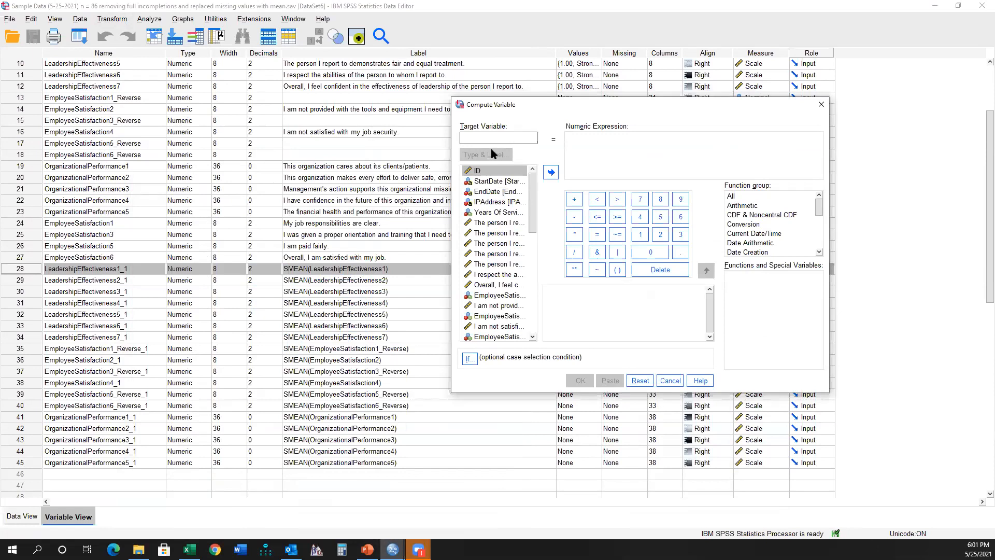
type("LeadershipEffe")
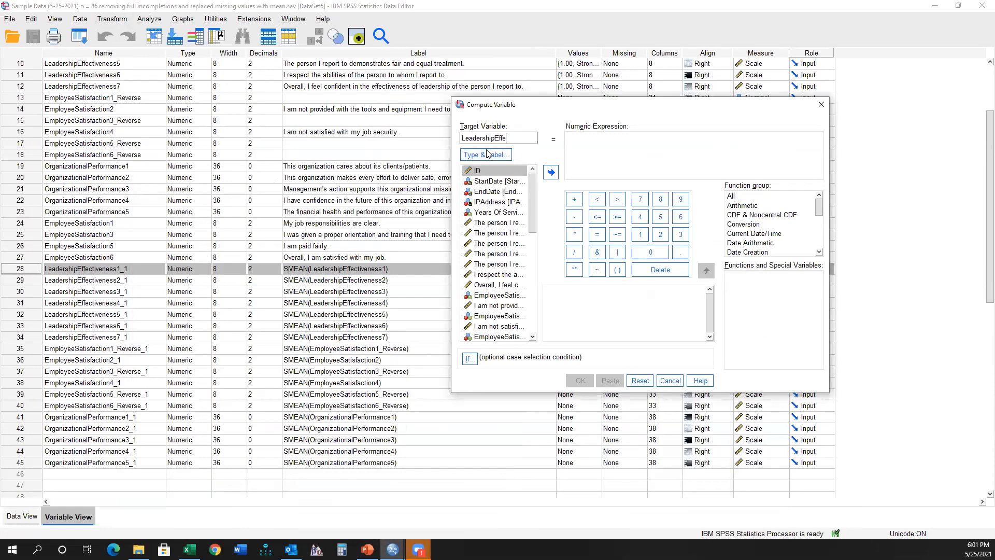
type("ctiveness_")
type("Overall")
left_click(589, 159)
type("mean(")
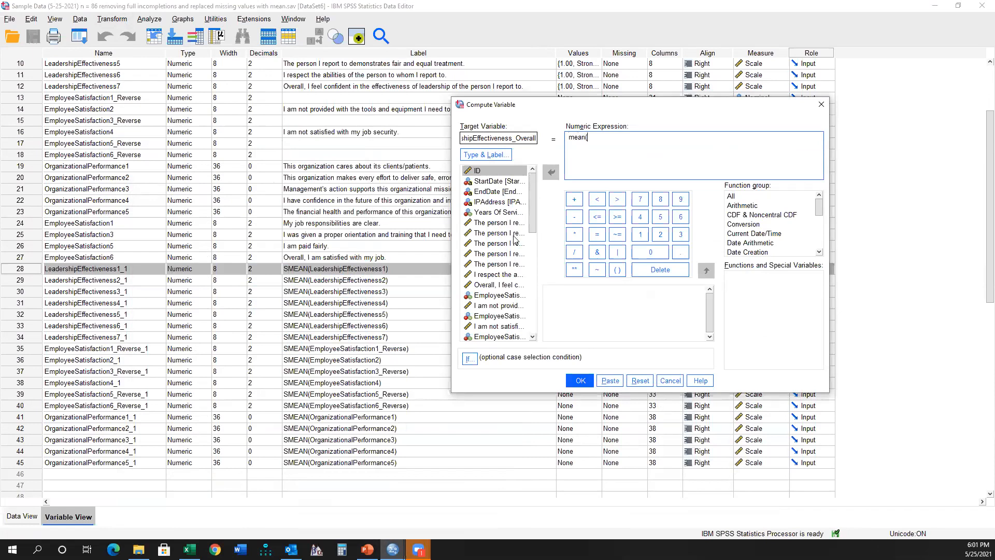
Show variable names instead of labels in the Compute Variable source list and look for the LeadershipEffectiveness items
scroll(498, 233, "down", 6)
right_click(497, 244)
left_click(510, 257)
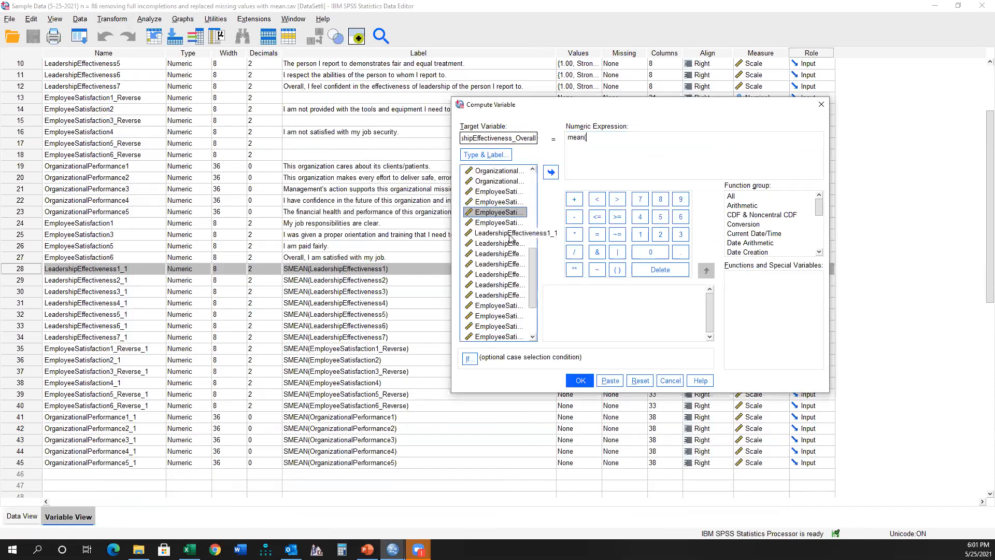
scroll(510, 238, "up", 6)
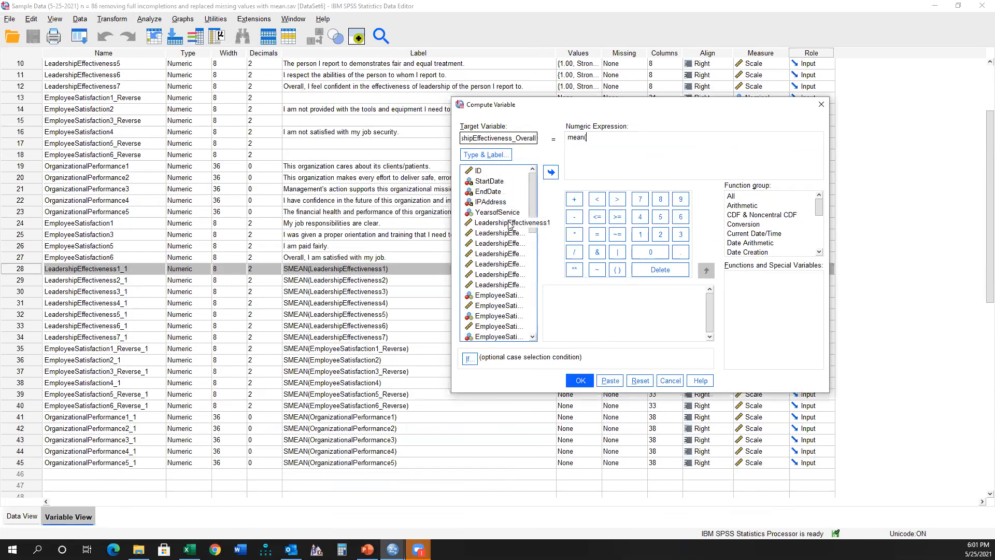
scroll(511, 233, "down", 6)
scroll(512, 233, "up", 3)
left_click(500, 222)
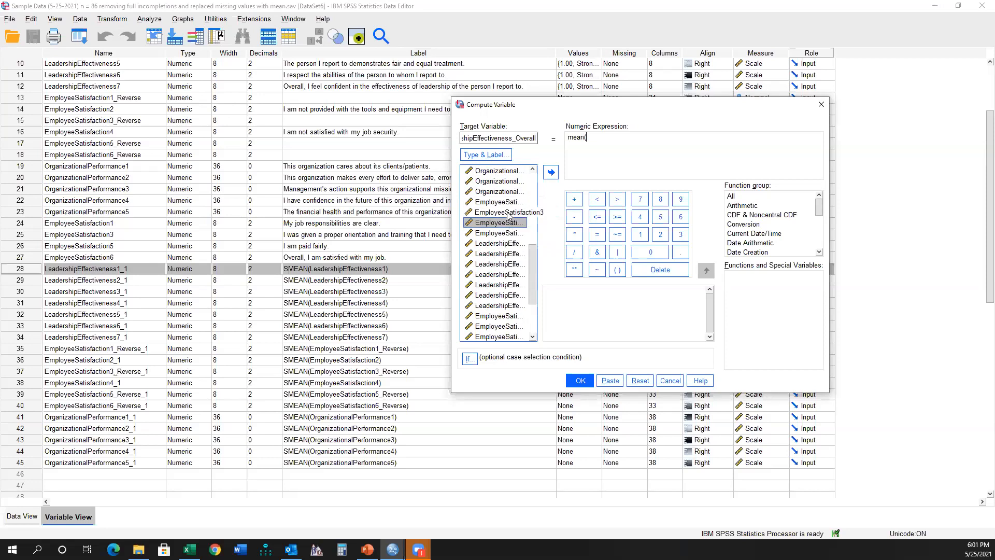
scroll(508, 217, "up", 1)
Delete the original item variables LeadershipEffectiveness1 through EmployeeSatisfaction6, rows 6 to 27, from the dataset
scroll(106, 234, "up", 3)
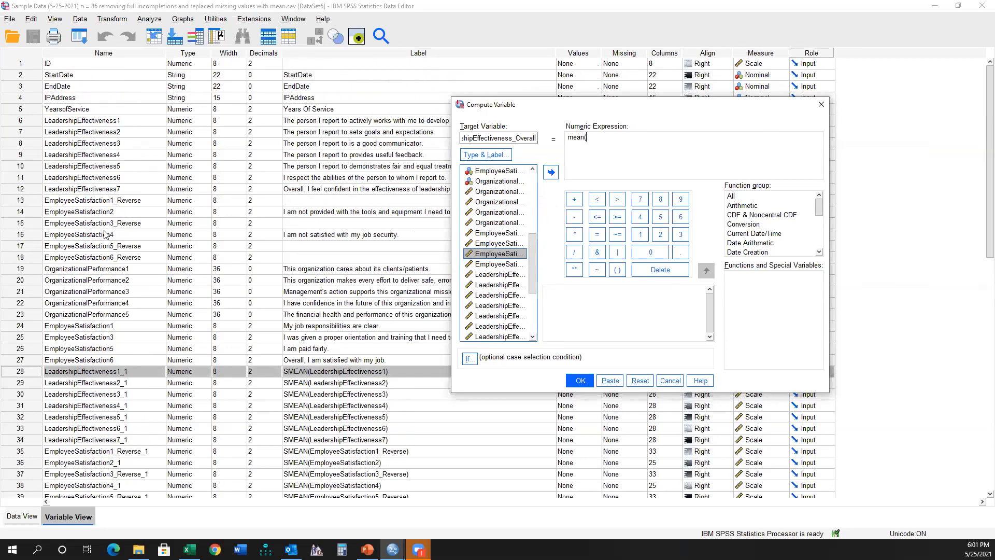
left_click(44, 122)
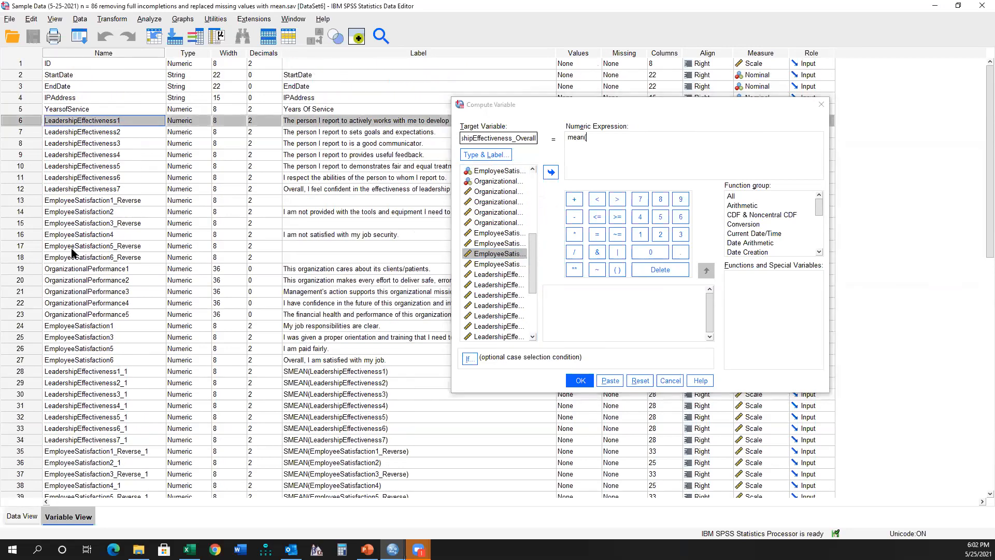
scroll(88, 161, "down", 3)
scroll(73, 141, "up", 3)
left_click(36, 360, "shift")
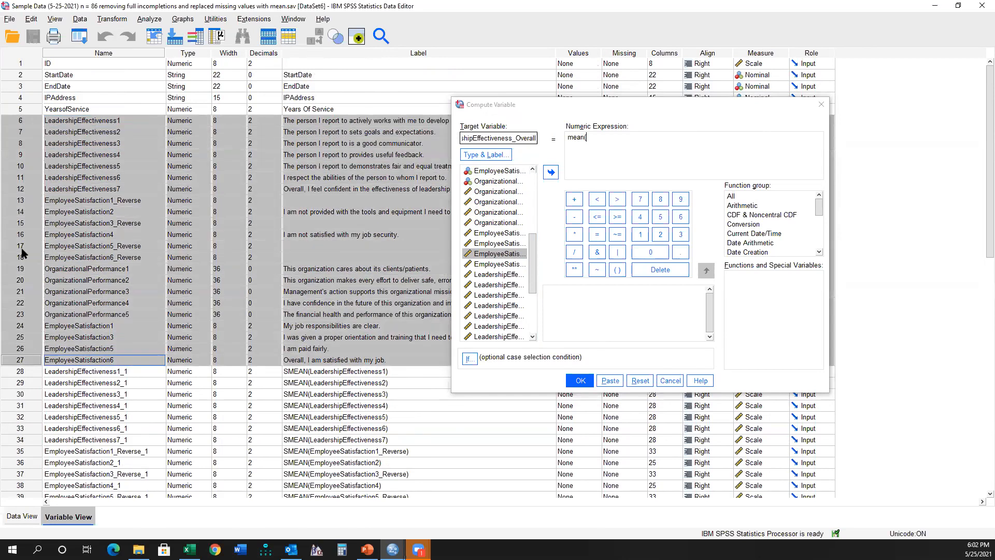
scroll(130, 311, "down", 2)
scroll(125, 280, "up", 2)
right_click(18, 248)
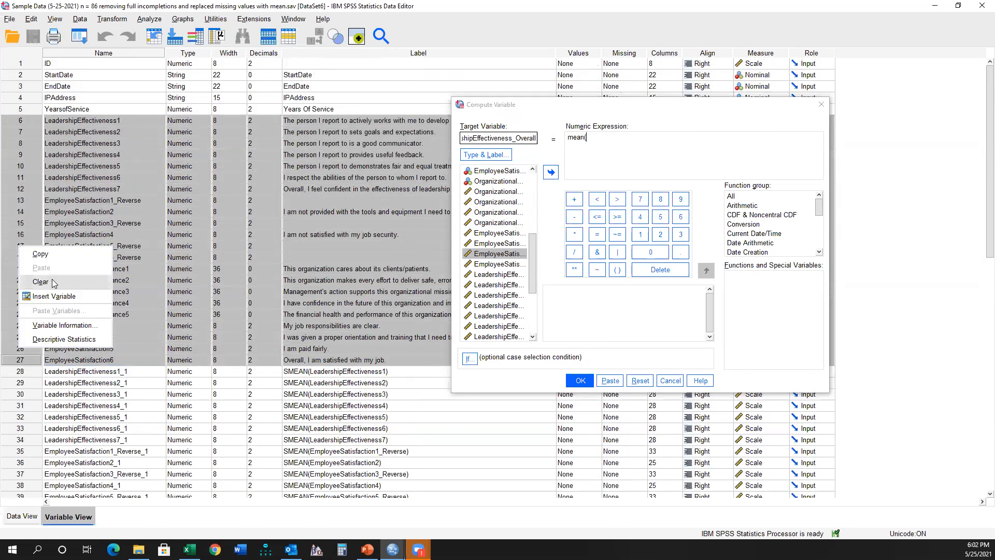
left_click(40, 282)
Save the reduced dataset as a new file named "Sample Data (5-25-2021) n = 86 only imputed variables retained"
left_click(9, 19)
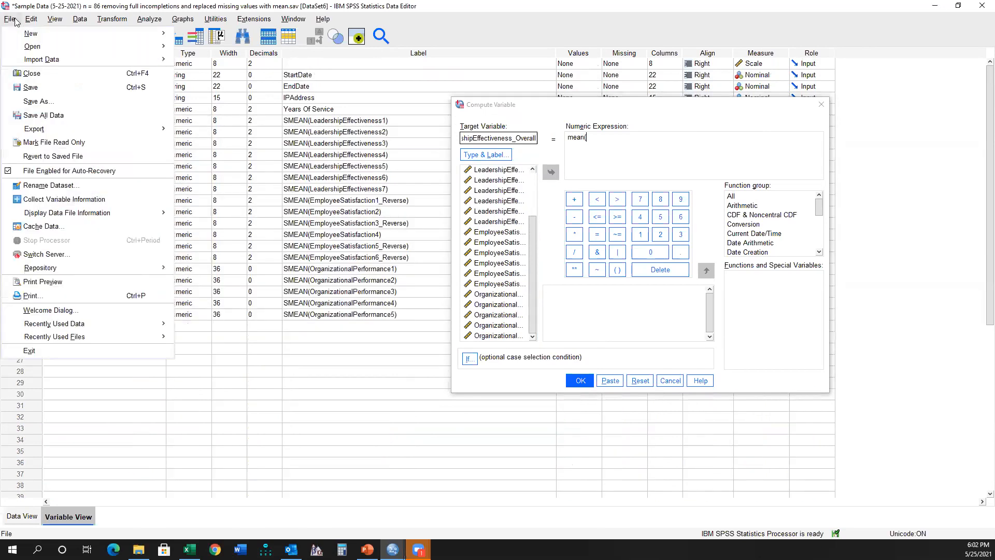
left_click(45, 107)
left_click_drag(507, 304, 431, 306)
left_click_drag(570, 305, 662, 295)
type("only imputed vari")
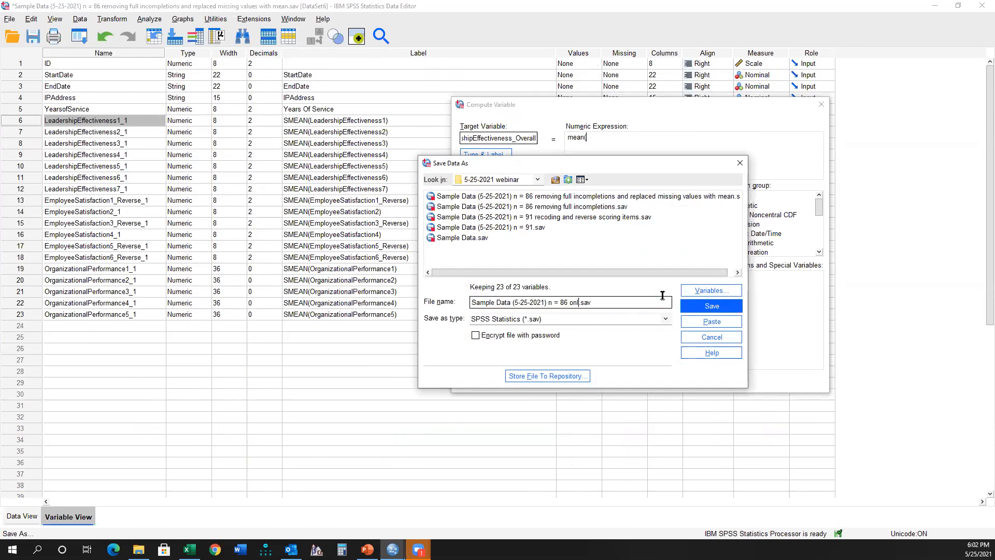
type("ables retained")
key("Return")
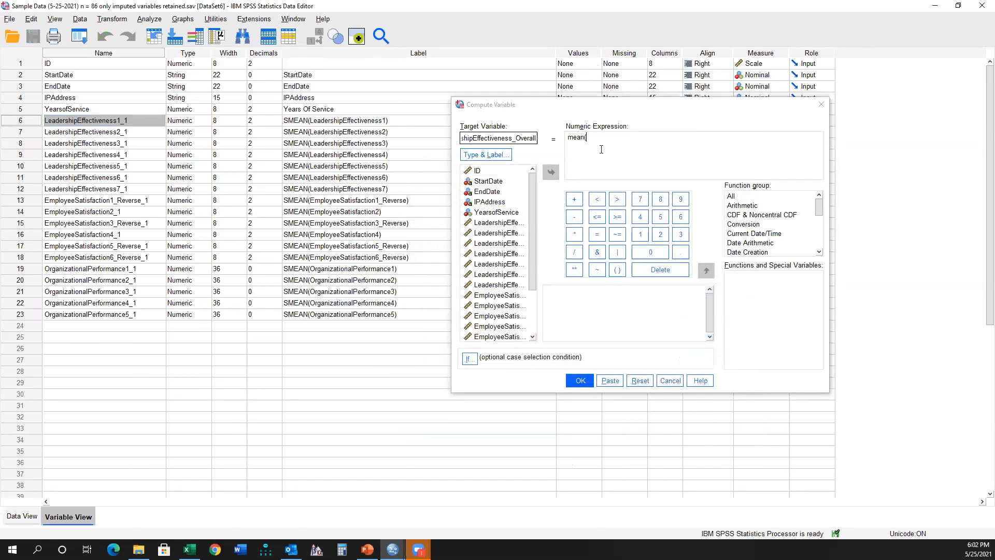
Add LeadershipEffectiveness1_1 as the first argument of the mean expression
double_click(506, 223)
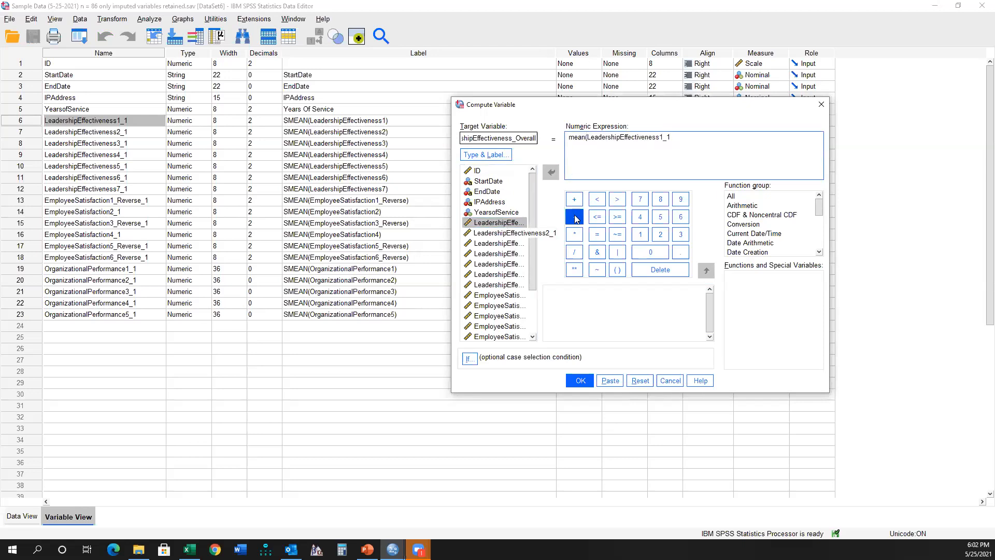
Try listing LeadershipEffectiveness2_1 through LeadershipEffectiveness5_1 as comma-separated arguments, and remove them from the expression
type(",")
double_click(505, 232)
type(",")
left_click(511, 245)
double_click(511, 244)
type(",")
double_click(511, 254)
type(",")
left_click(511, 264)
double_click(510, 264)
type(",")
left_click_drag(759, 147, 673, 138)
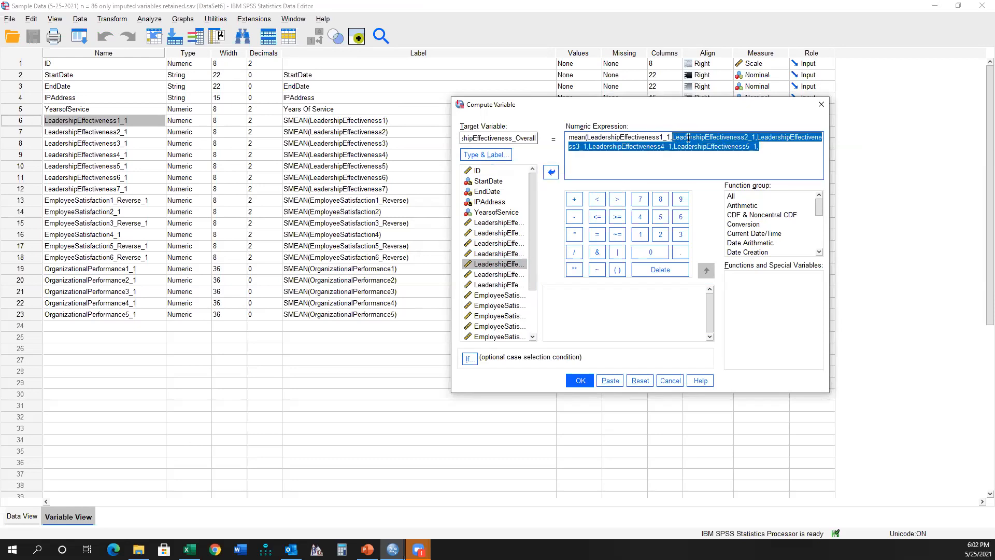
key("BackSpace")
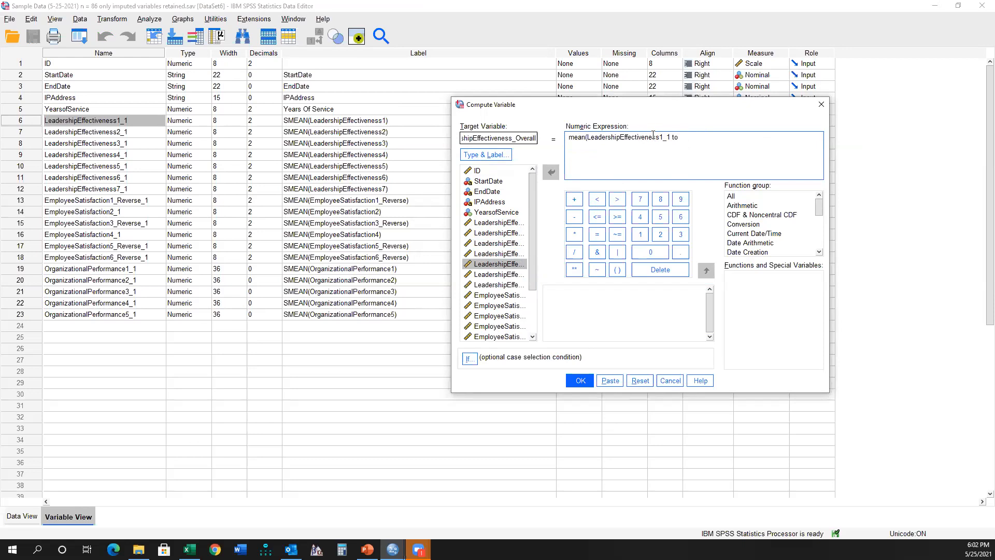
Complete the expression as mean(LeadershipEffectiveness1_1 to LeadershipEffectiveness7_1) and paste the computation as syntax
double_click(512, 286)
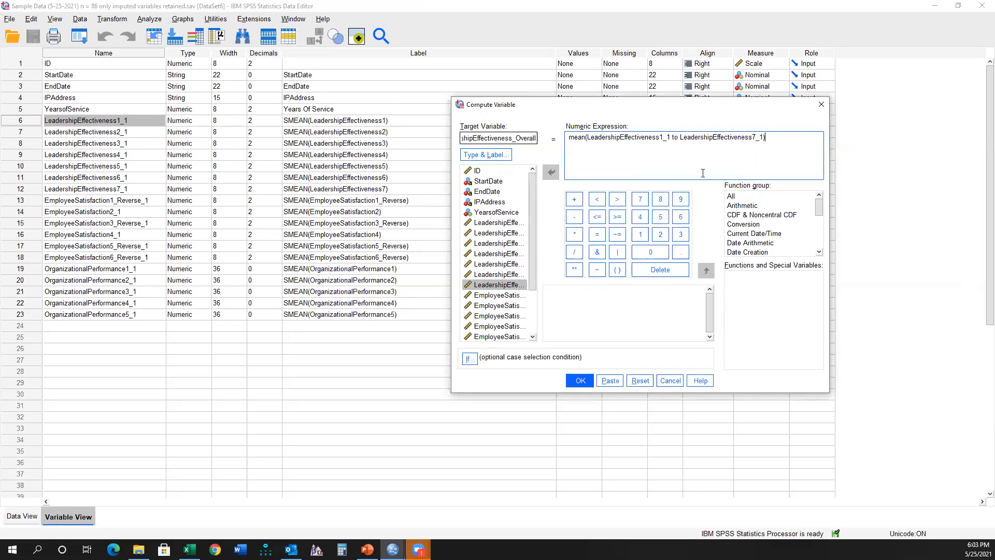
left_click(608, 382)
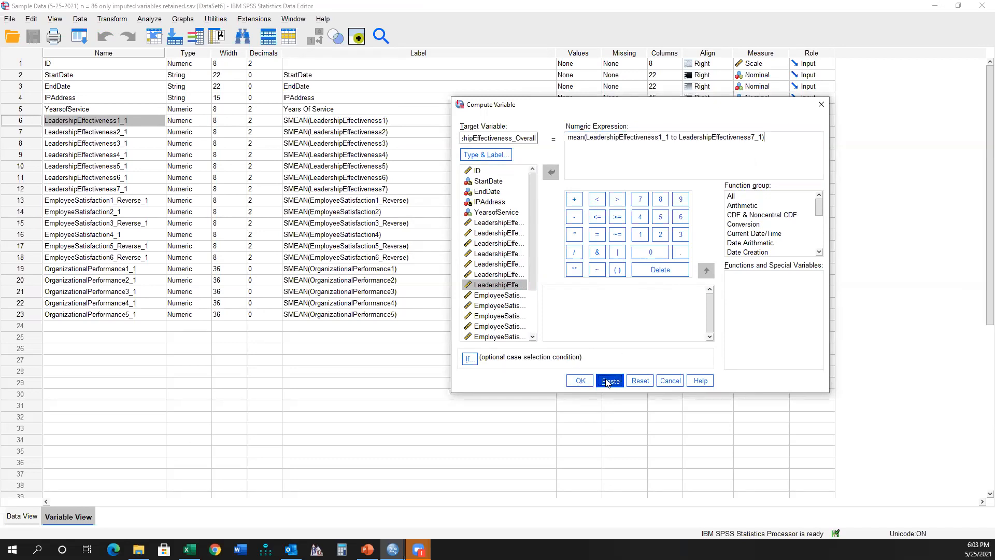
Start another Compute Variable definition and change the target variable to EmployeeSatisfaction_Overall
left_click(80, 36)
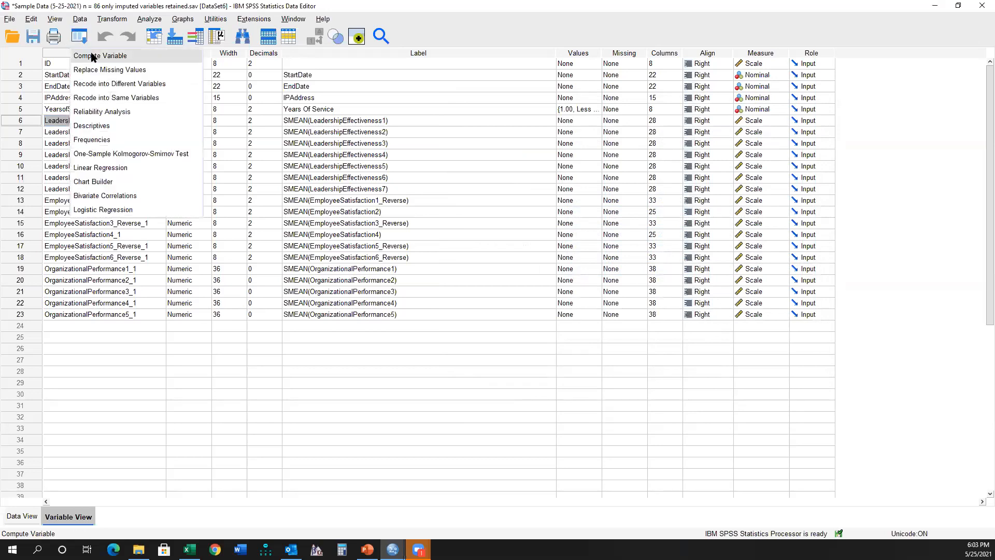
left_click(91, 56)
left_click(508, 138)
key("shift+Home")
type("EmployeeSatisfaction")
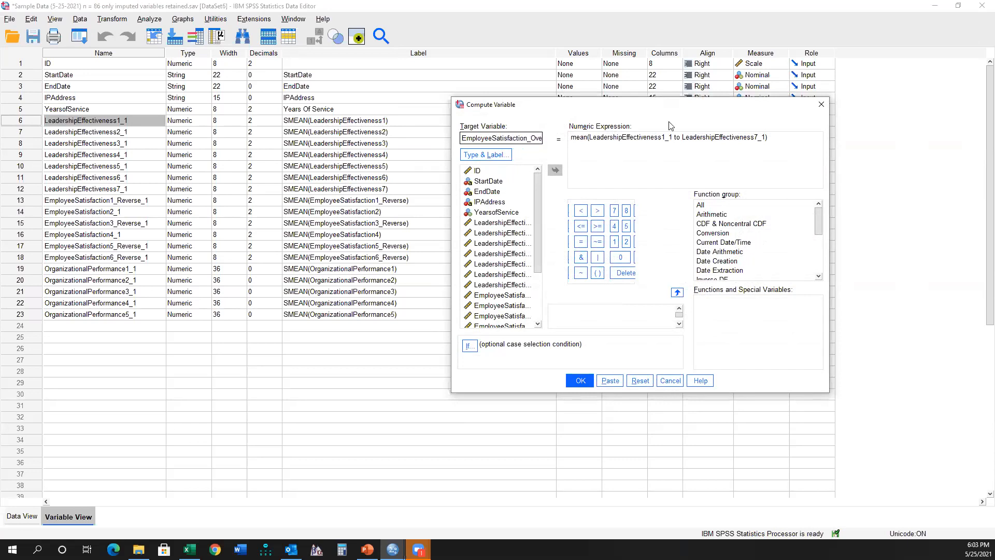
Set the numeric expression to mean(EmployeeSatisfaction1_Reverse_1 to EmployeeSatisfaction6_Reverse_1) and paste the computation as syntax
left_click_drag(781, 132, 597, 140)
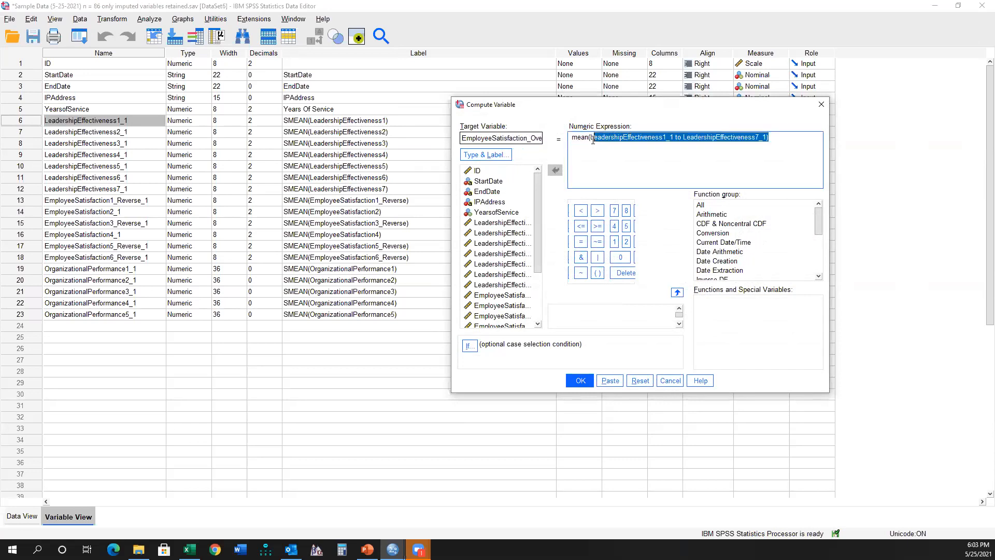
key("BackSpace")
scroll(500, 280, "down", 2)
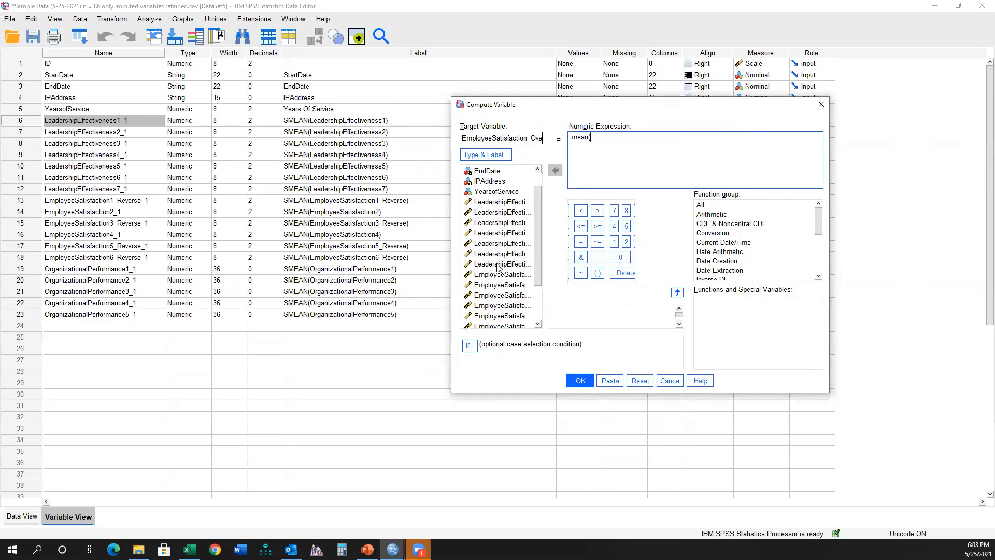
scroll(497, 265, "down", 1)
double_click(506, 220)
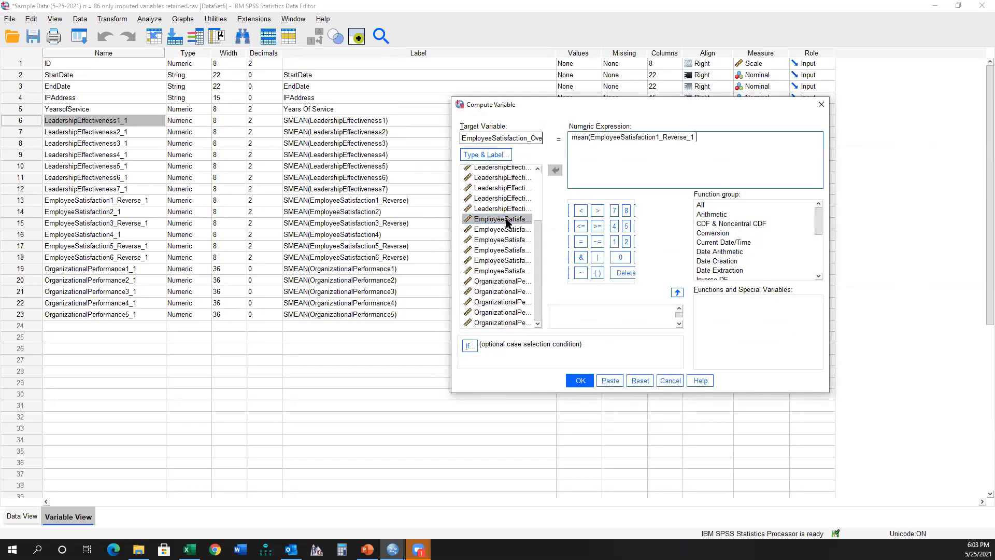
double_click(516, 271)
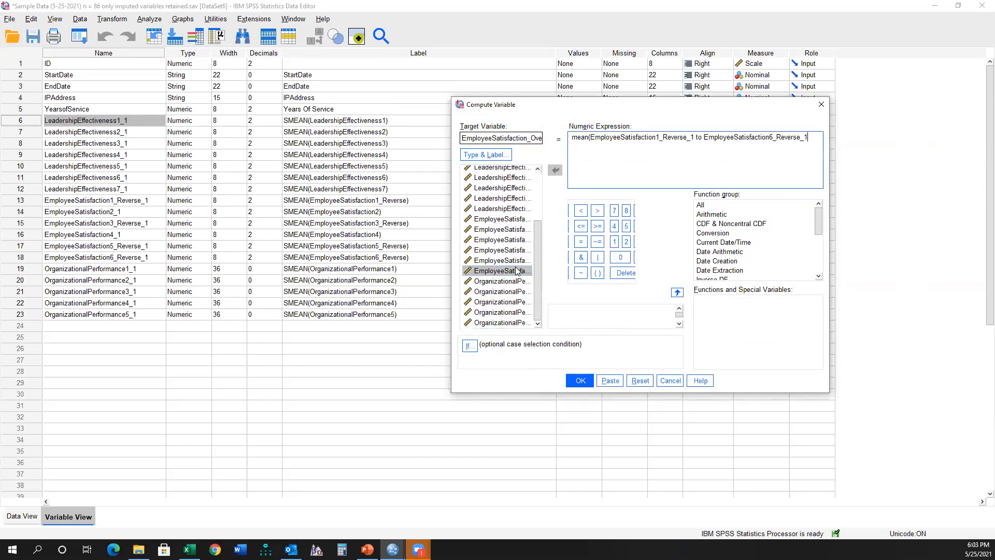
type(")")
left_click(610, 380)
left_click(80, 36)
left_click(104, 59)
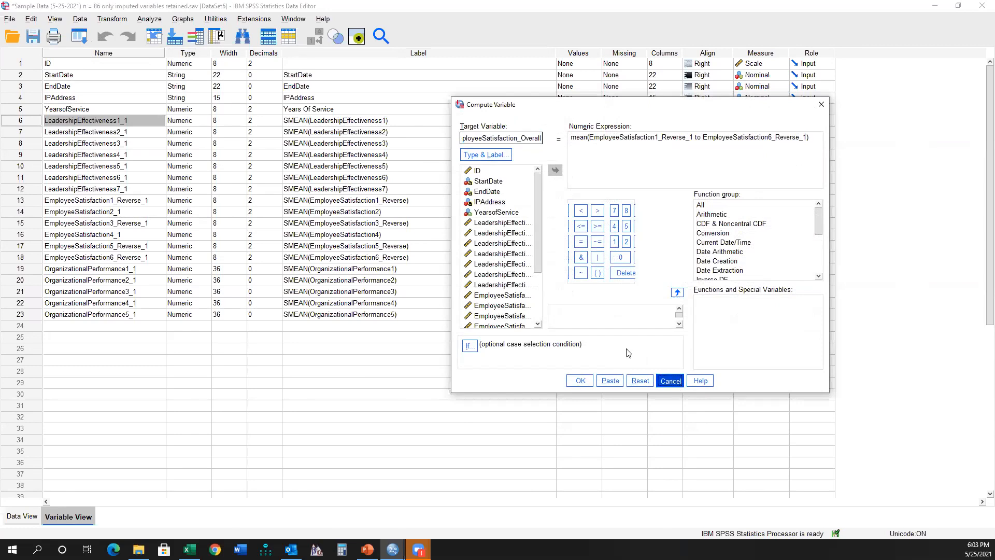
left_click(670, 380)
left_click(100, 21)
left_click(84, 20)
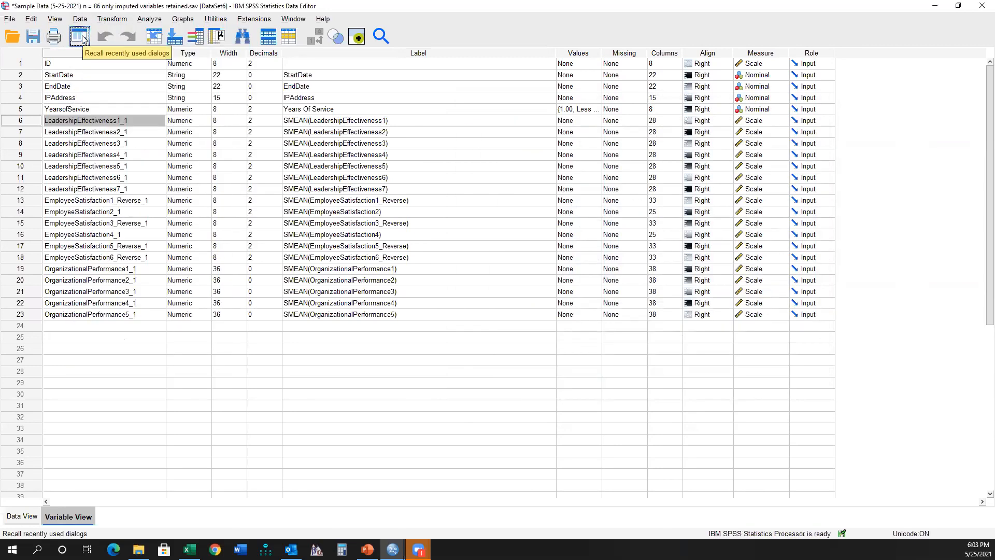
left_click(84, 39)
left_click(84, 41)
left_click(85, 44)
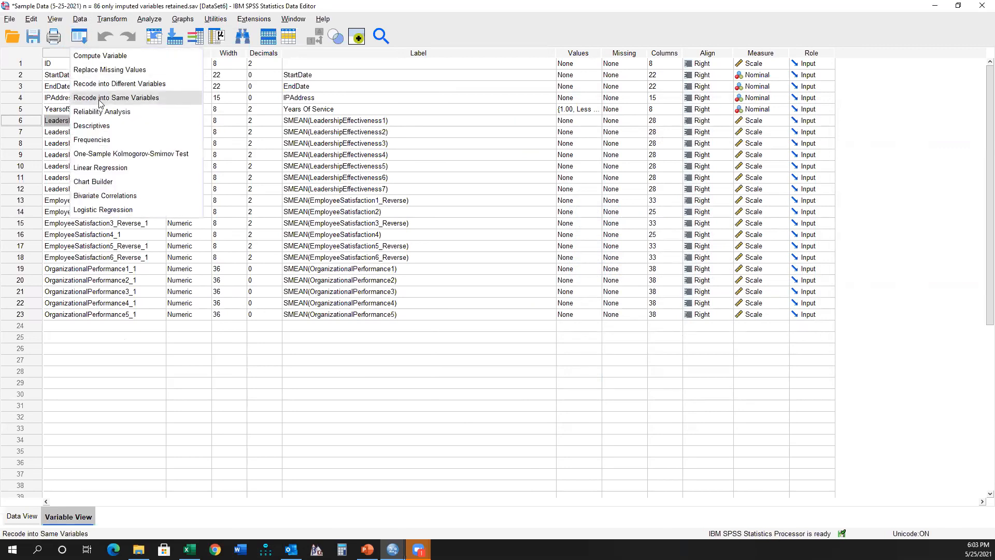
left_click(102, 18)
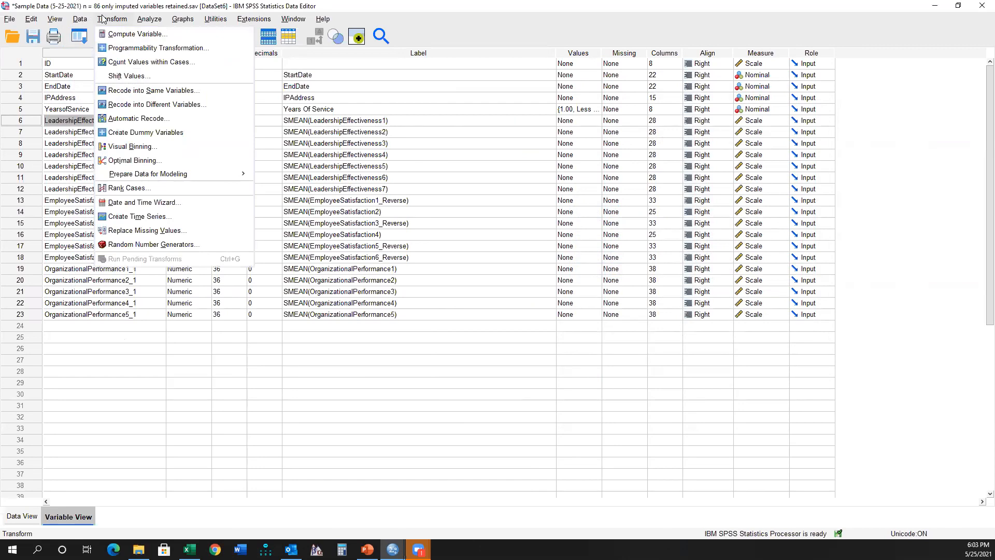
mouse_move(156, 21)
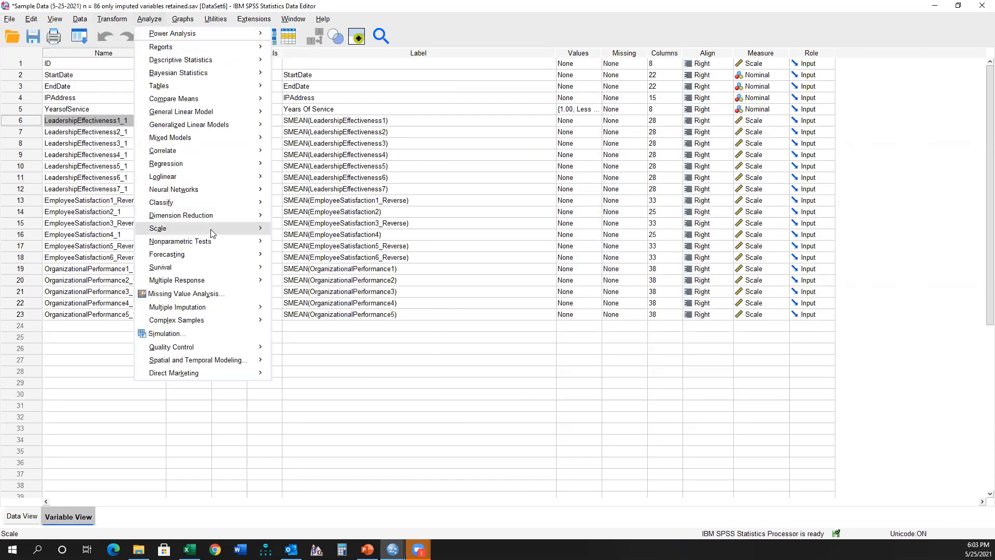
mouse_move(256, 215)
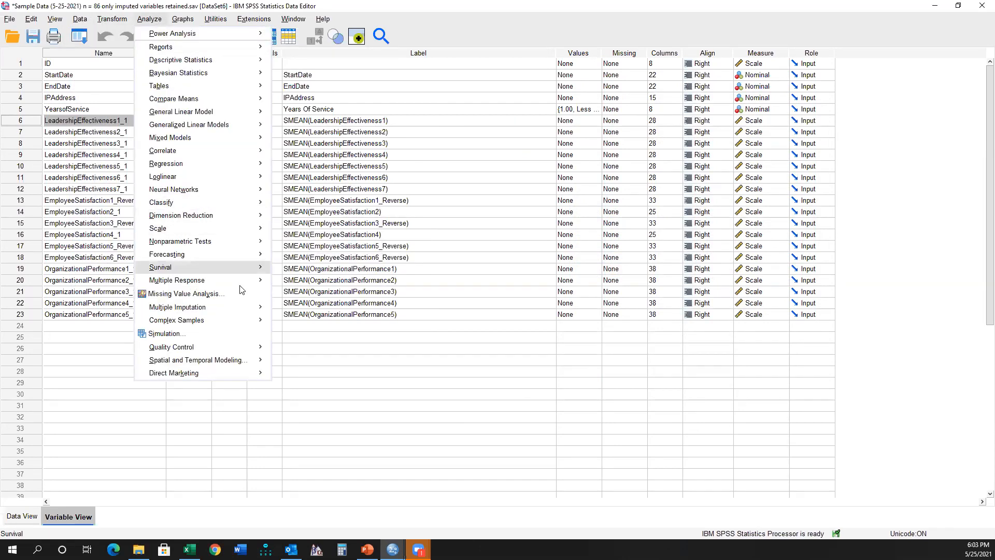
mouse_move(256, 243)
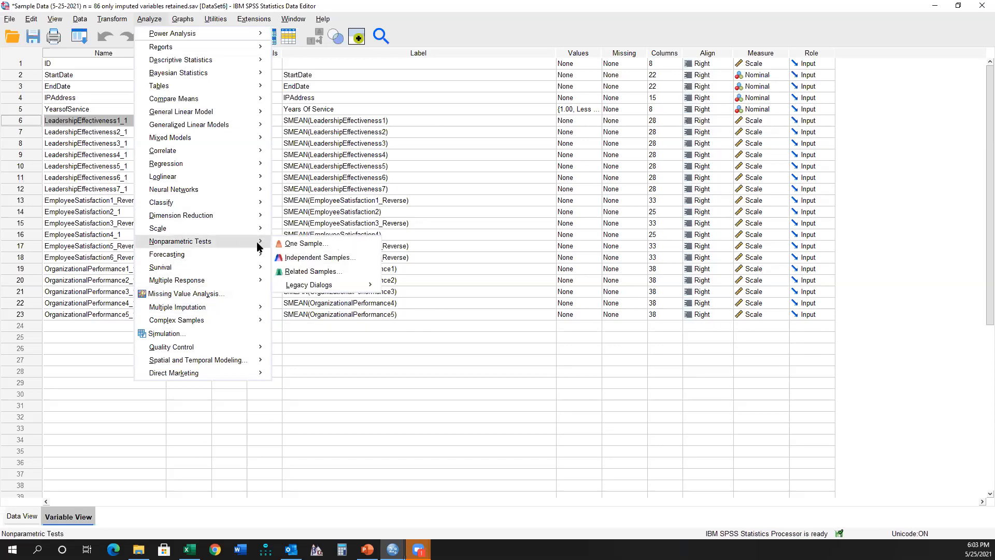
mouse_move(326, 284)
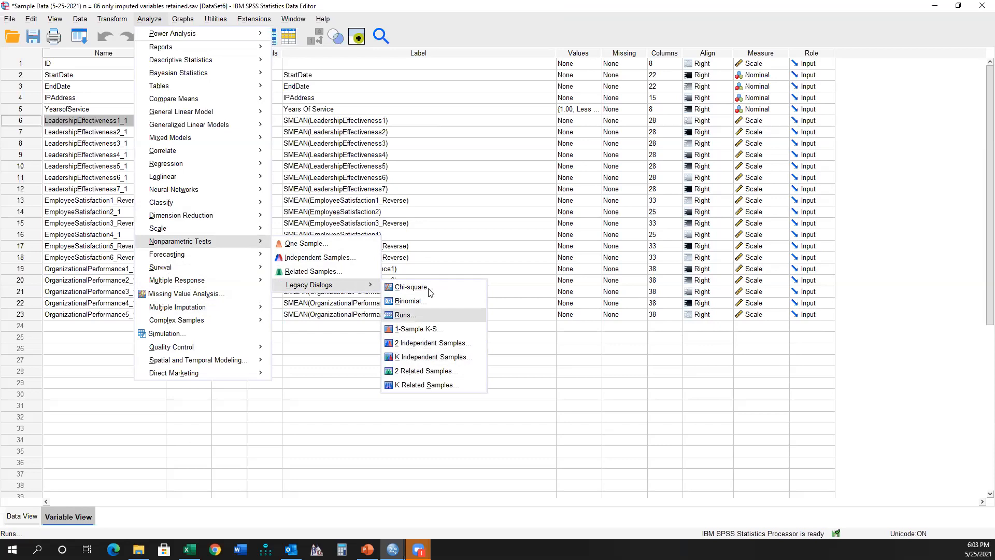
left_click(154, 4)
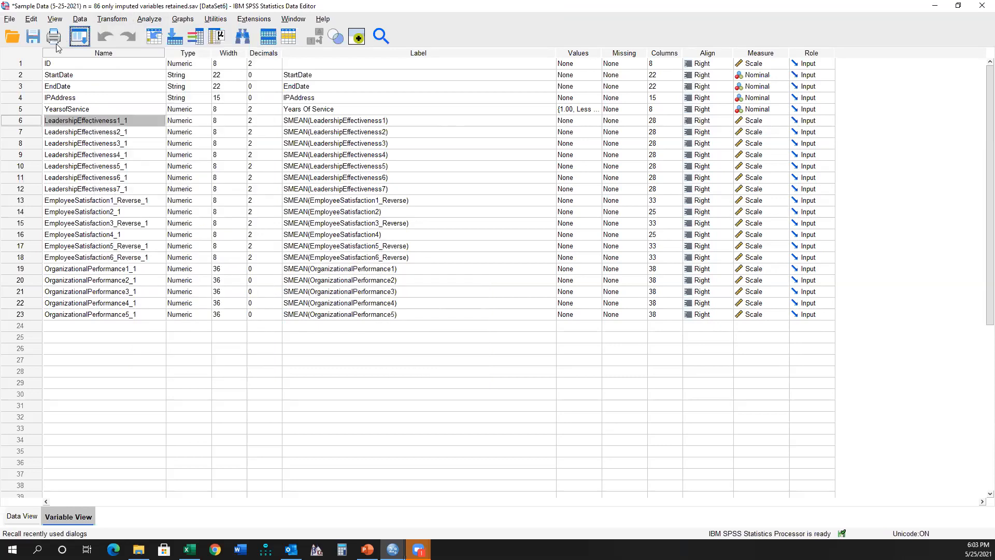
Recall the Compute Variable definition and change the target variable to OrganizationalPerformance_Overall
left_click(81, 36)
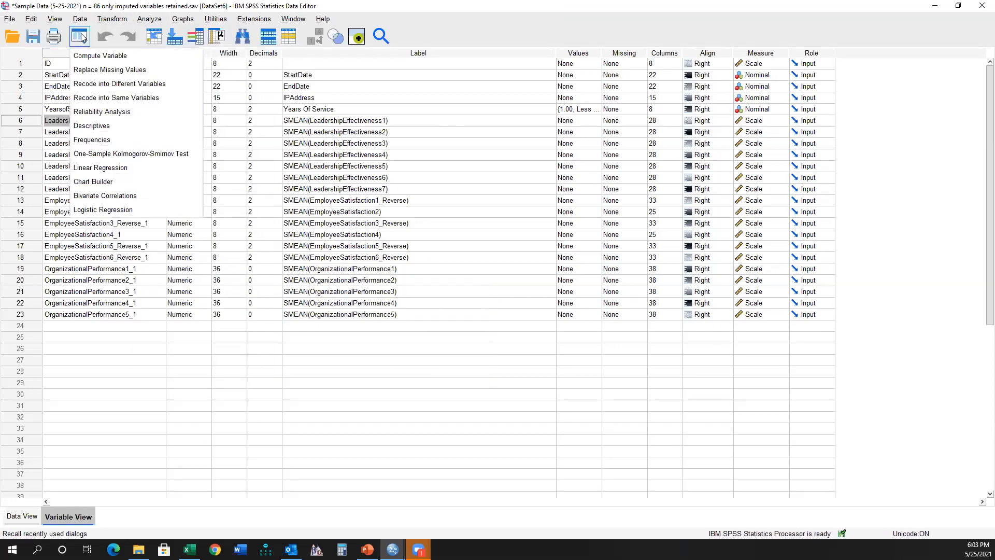
left_click(94, 57)
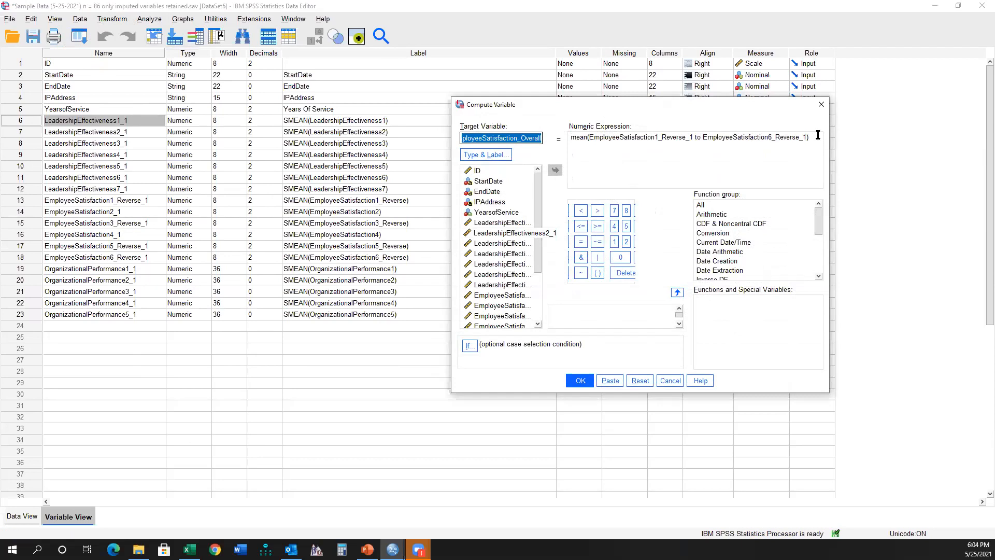
left_click(527, 139)
scroll(519, 212, "down", 3)
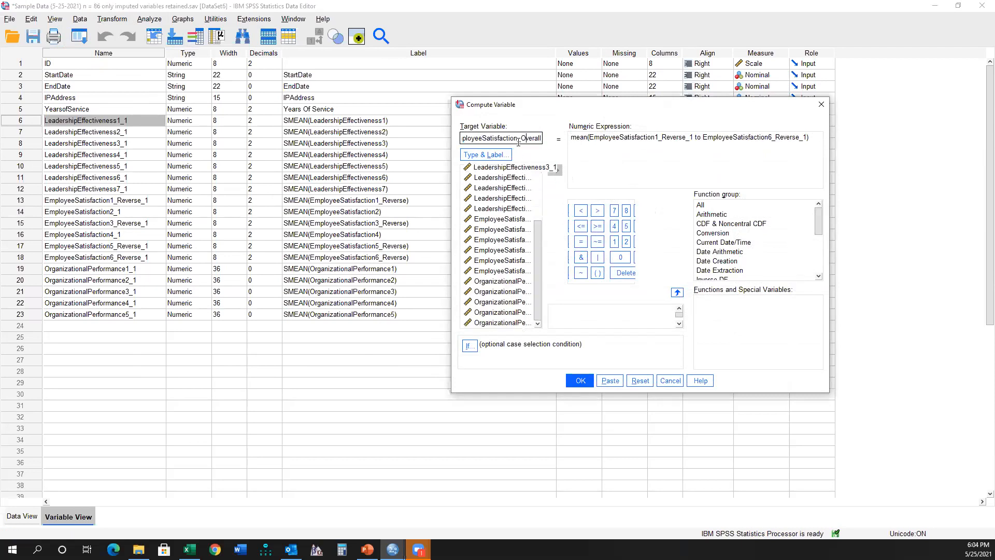
left_click_drag(520, 138, 317, 138)
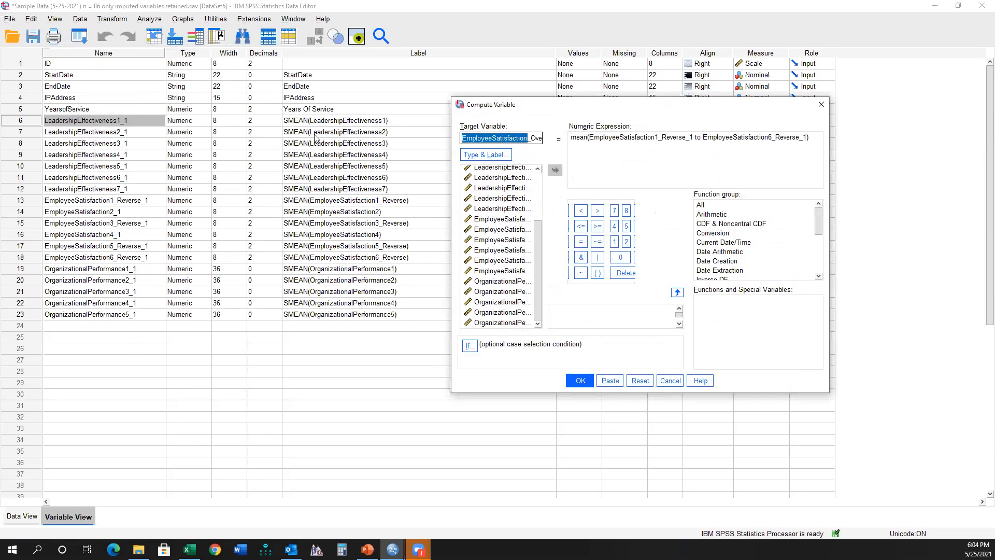
type("Organiz")
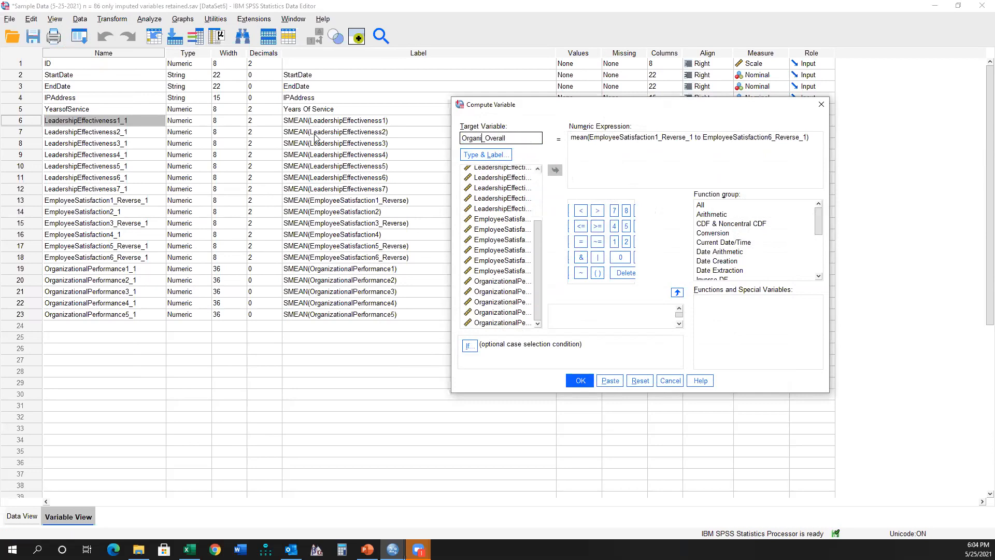
type("ationalPefr")
key("BackSpace")
key("BackSpace")
type("rformance")
Set the numeric expression to mean(OrganizationalPerformance1_1 to OrganizationalPerformance5_1) and paste the computation as syntax
left_click_drag(813, 138, 596, 141)
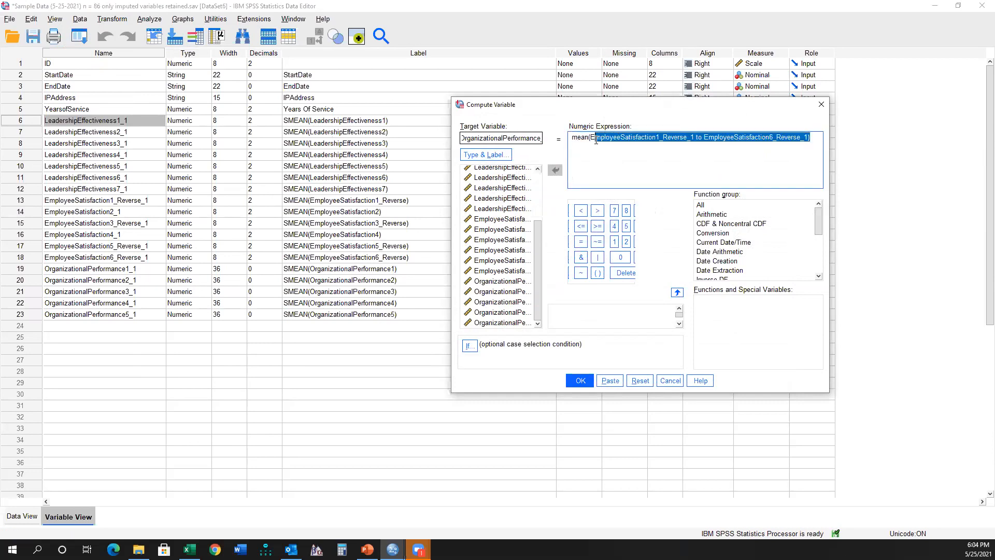
key("BackSpace")
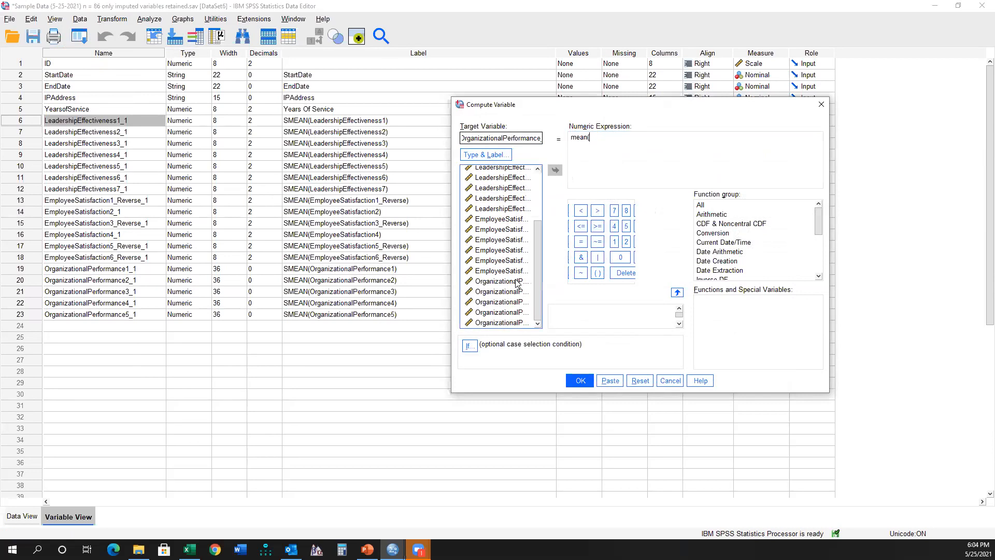
double_click(515, 281)
type("to")
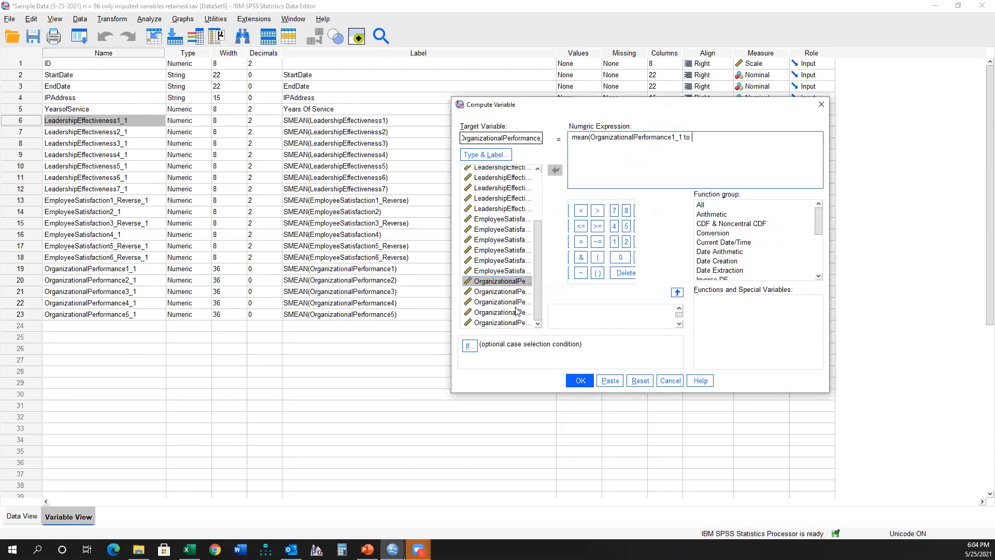
double_click(513, 323)
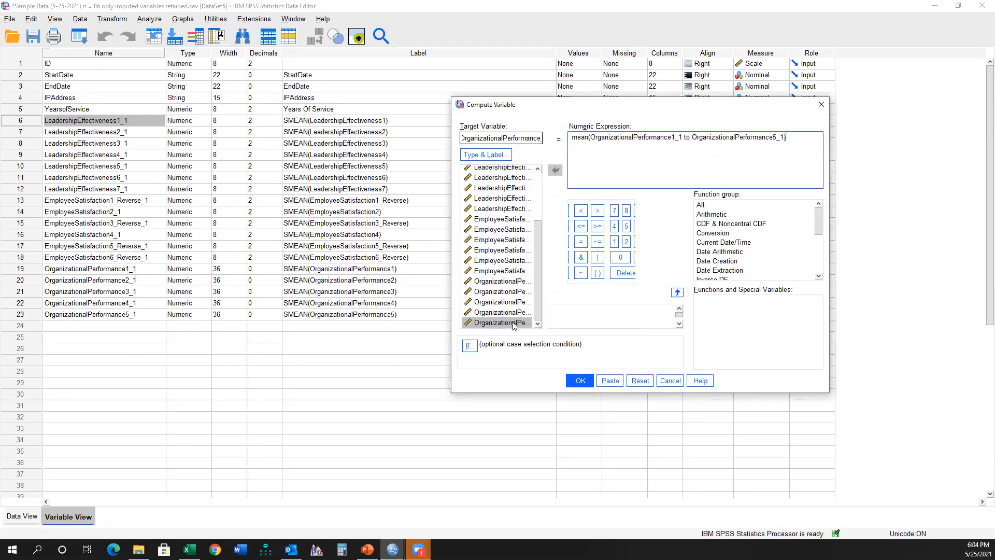
left_click(610, 380)
Switch to the Syntax Editor and insert a dashed comment separator line between the reverse-coding RECODE block and the missing-values comment
mouse_move(420, 532)
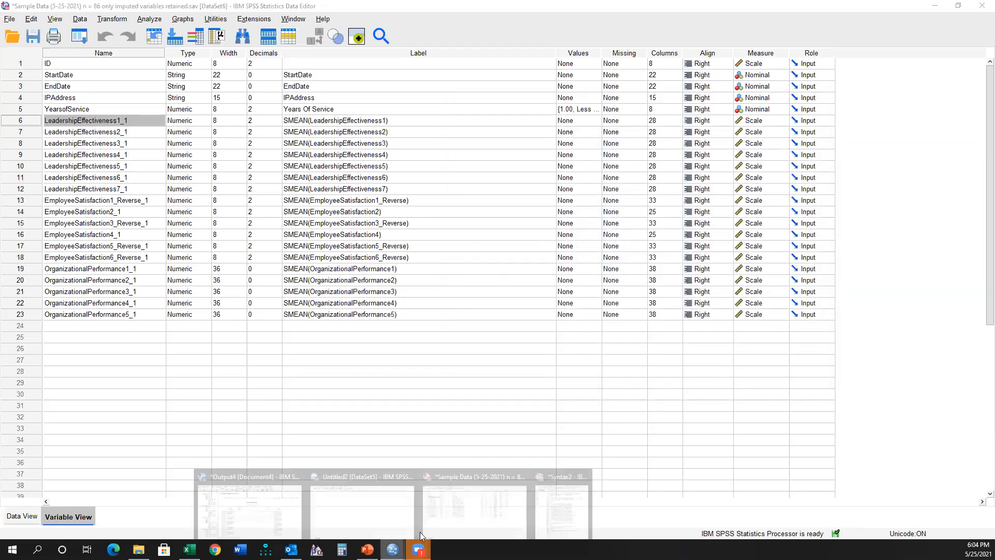
left_click(580, 480)
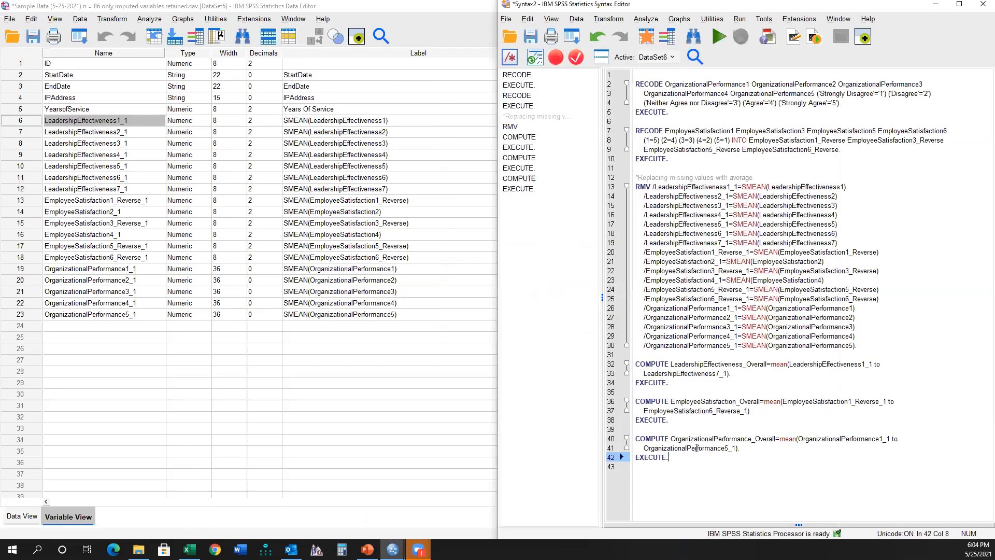
left_click(678, 353)
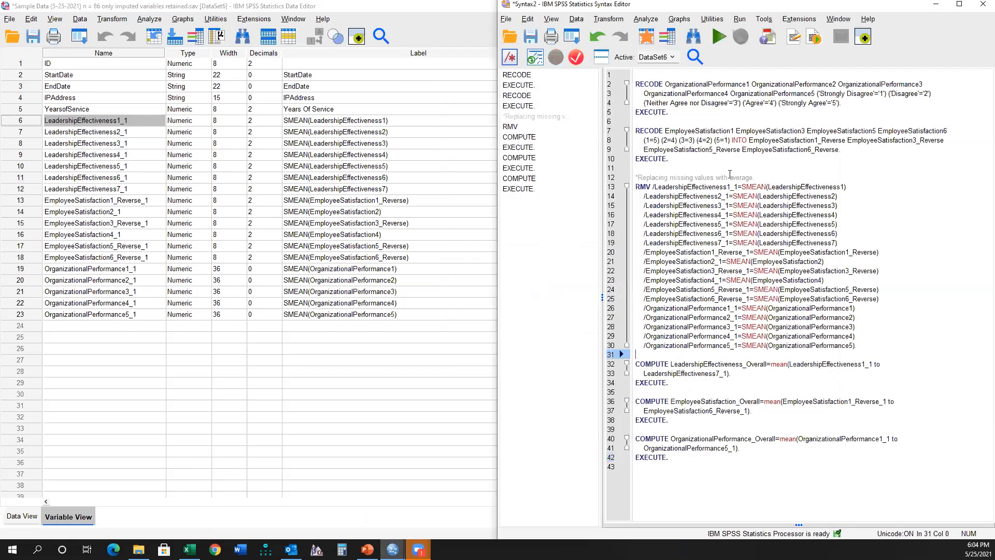
left_click(690, 103)
left_click(668, 159)
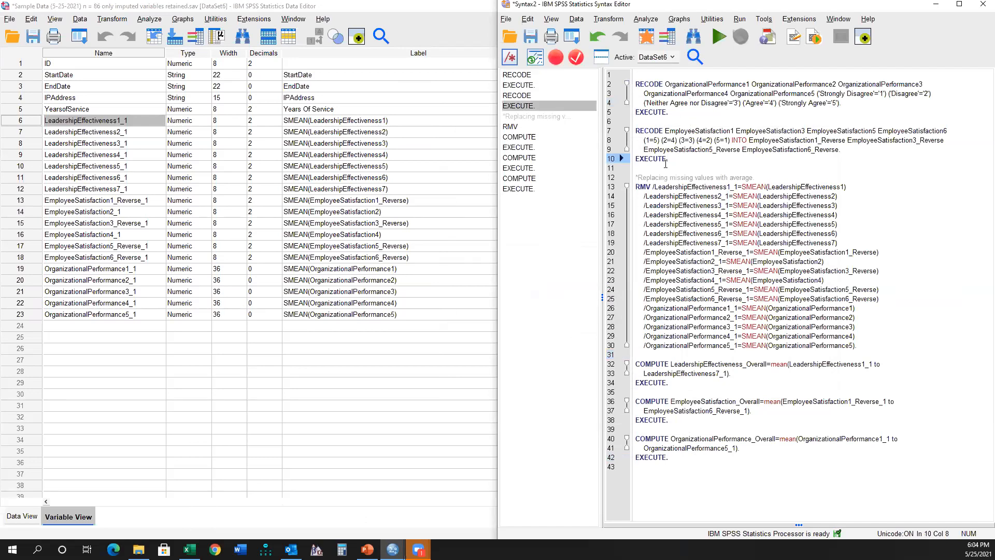
key("Return")
key("Return")
type("* -----------------------------------------------------------------------------------------------------------------------------------------------")
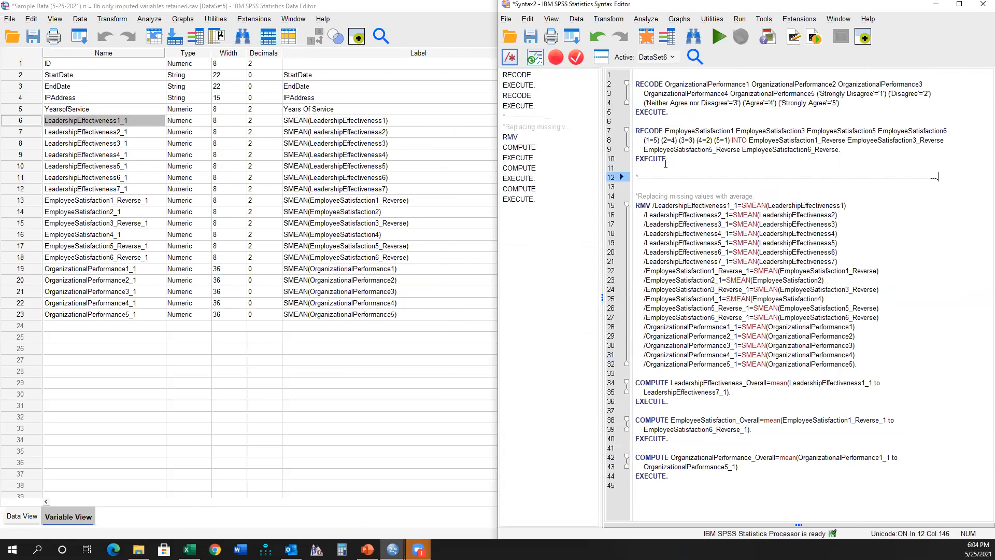
Copy the dashed comment separator line and insert it between the RMV block and the LeadershipEffectiveness_Overall computation
left_click_drag(946, 180, 633, 180)
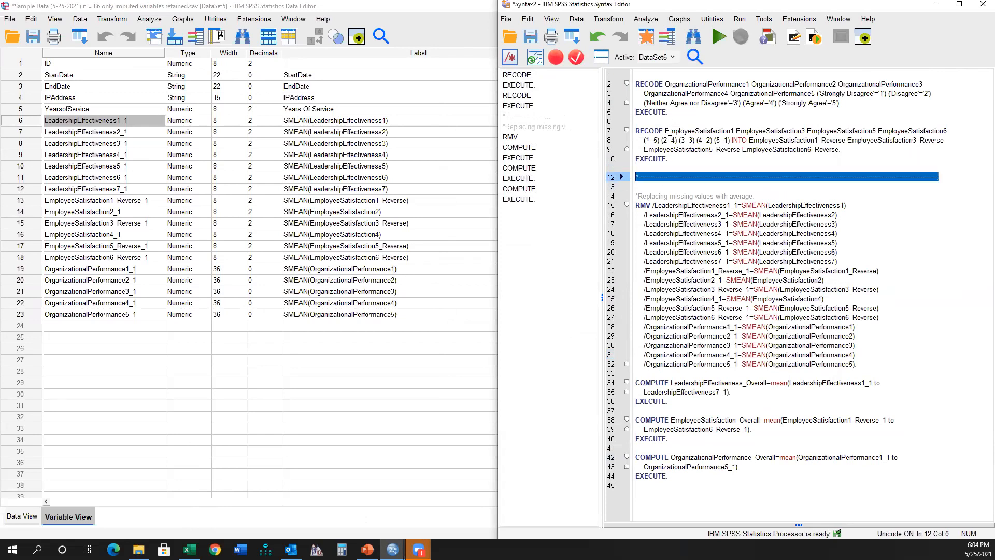
key("Return")
key("Return")
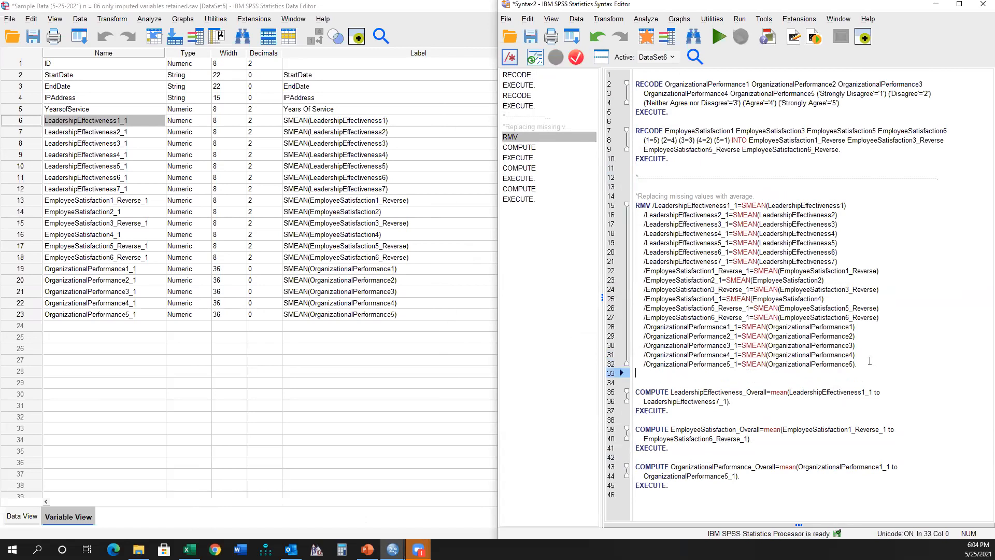
key("ctrl+v")
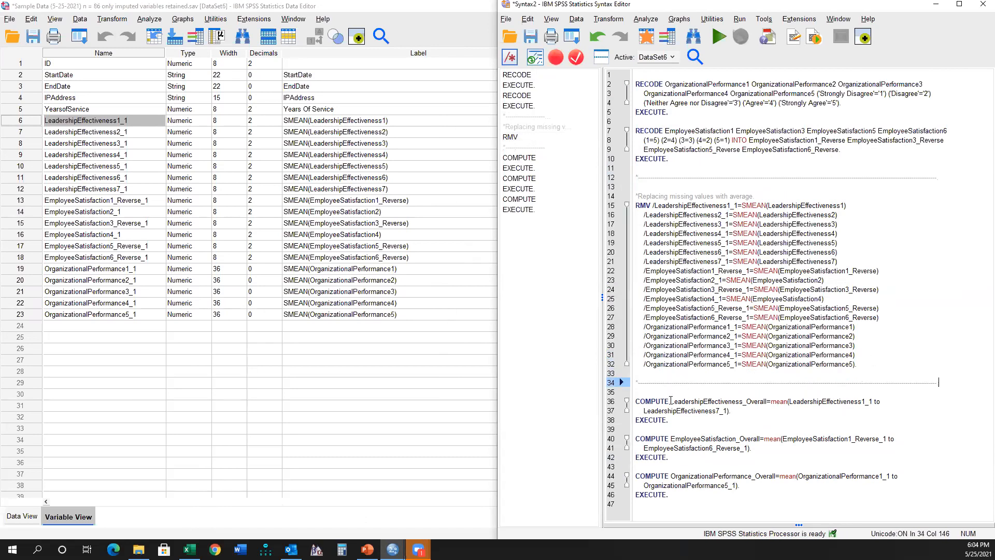
Maximize the Syntax Editor and add the same dashed comment separator line after the final EXECUTE command
left_click(960, 4)
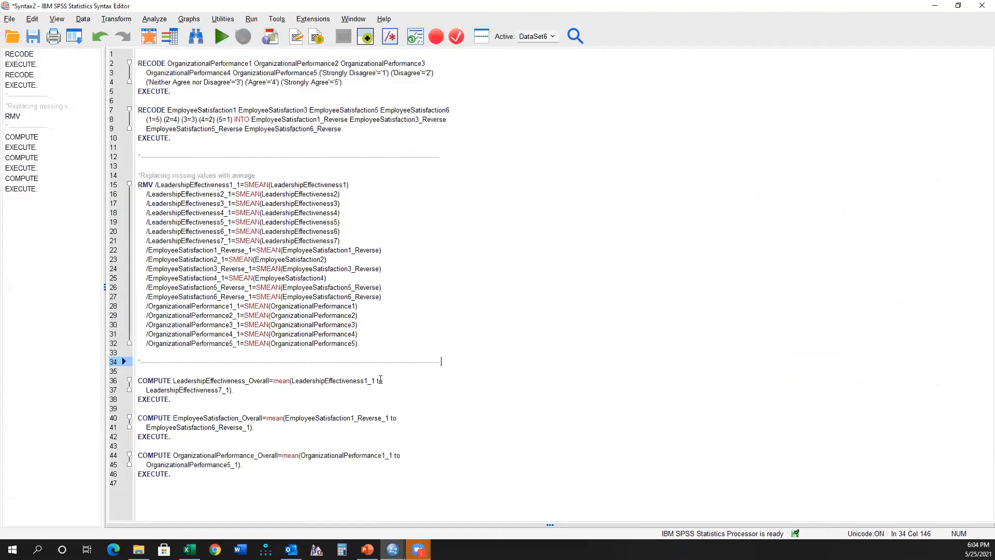
left_click(198, 474)
key("Return")
key("Return")
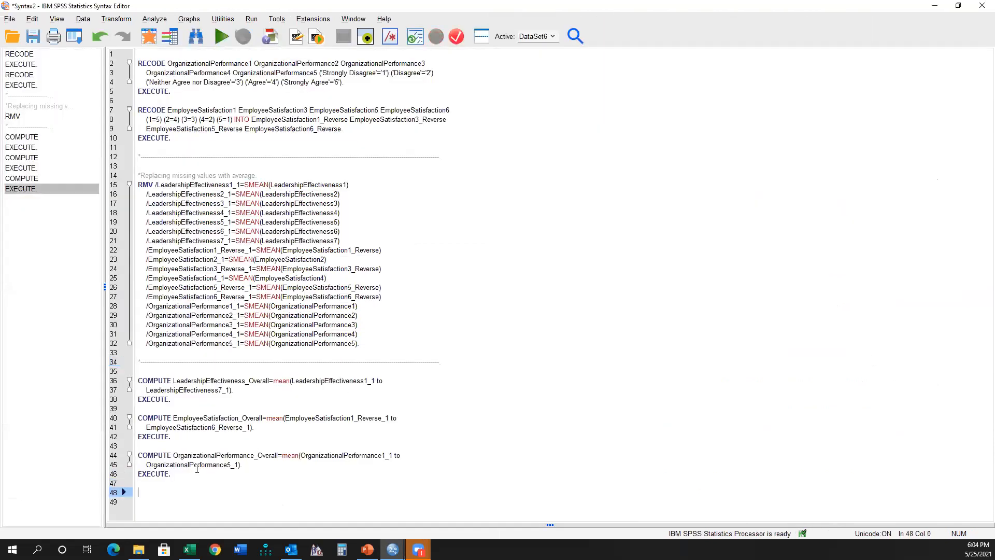
type("*-----------------------------------------------------------------------------------------------------------------------------------------------.")
Insert the comment "*computing composite scores for three variables." above the LeadershipEffectiveness_Overall computation, set off by blank lines
left_click(166, 369)
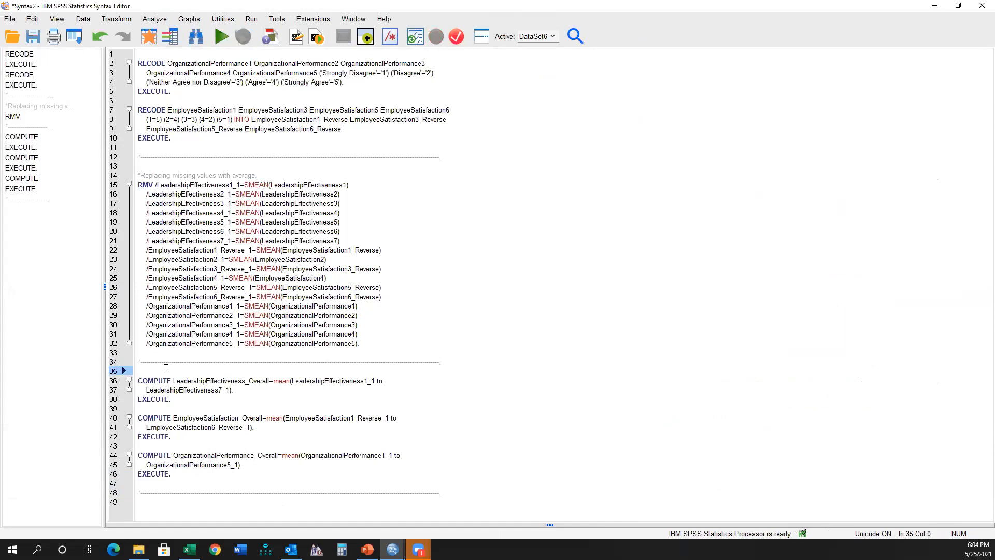
key("Return")
type("*")
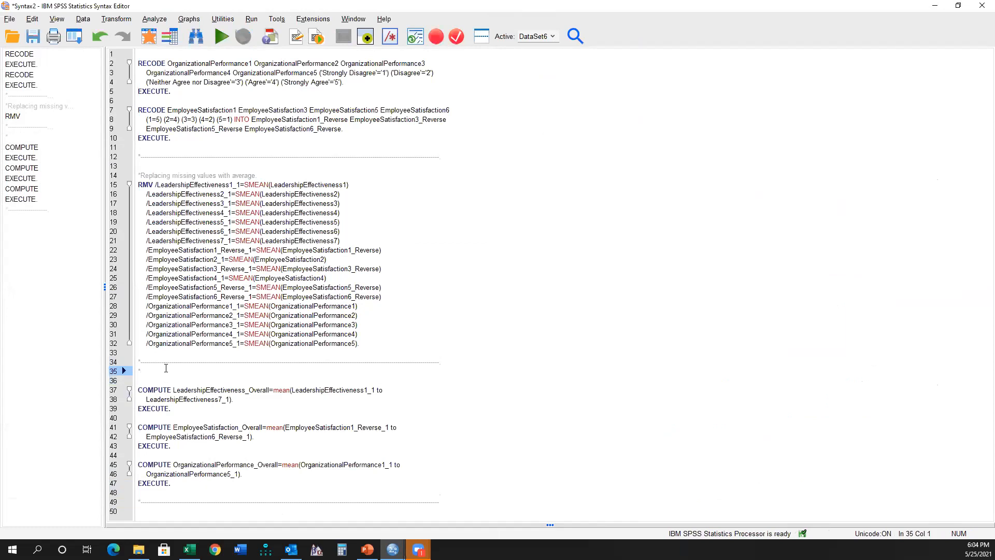
key("BackSpace")
key("Return")
type("*")
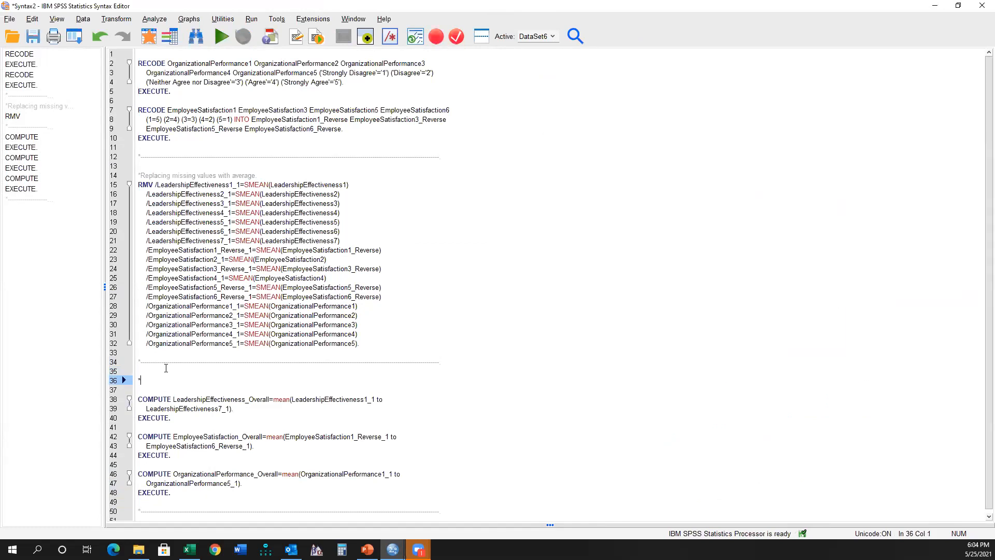
type("comp")
key("BackSpace")
key("BackSpace")
key("BackSpace")
key("BackSpace")
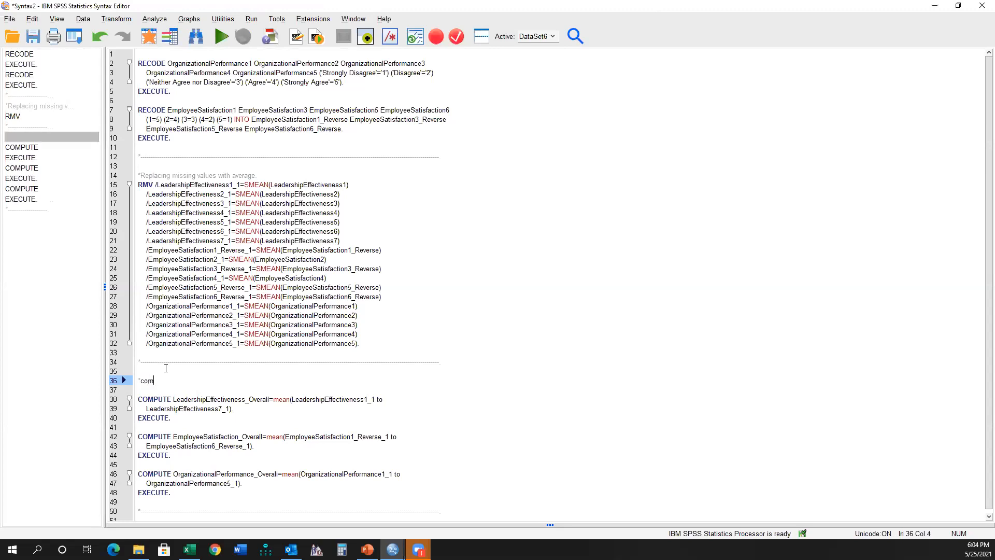
type("computing composite sc")
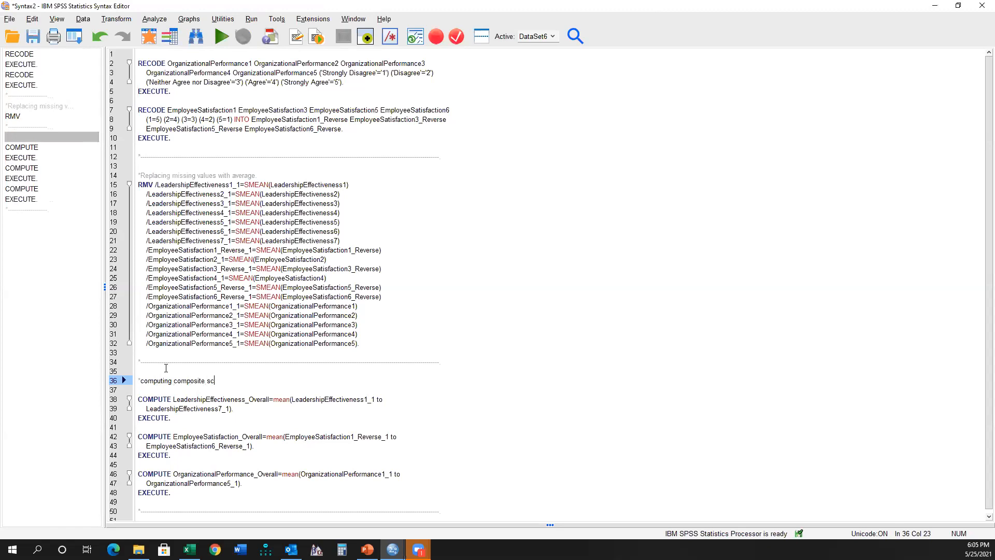
type("ores for three variables.")
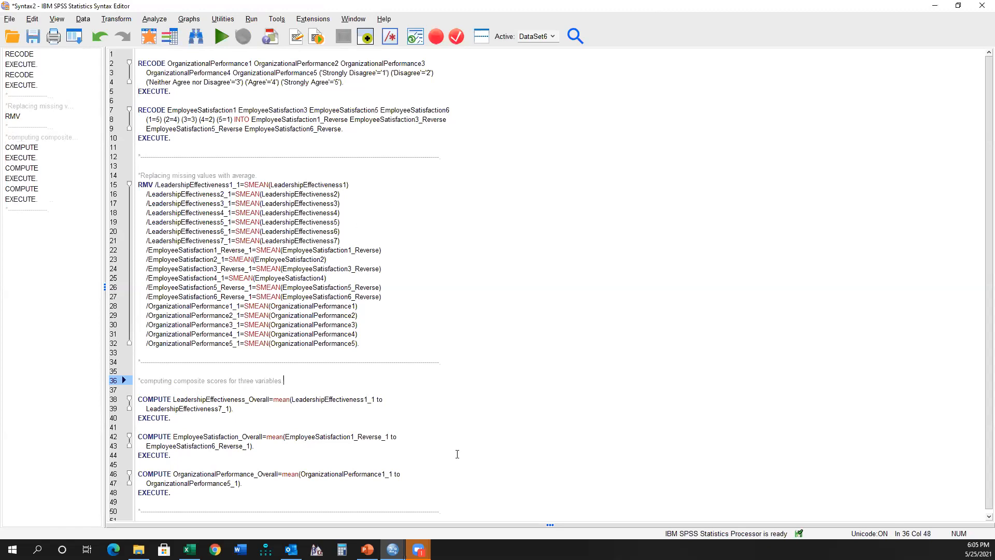
Run only the three COMPUTE commands for the overall scores and return to the Data Editor
left_click_drag(173, 493, 136, 389)
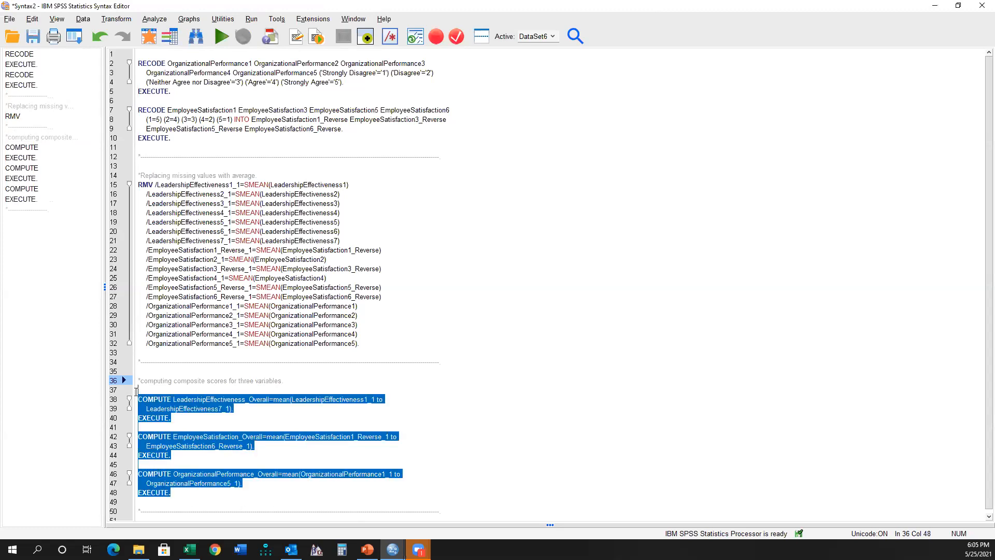
left_click(223, 35)
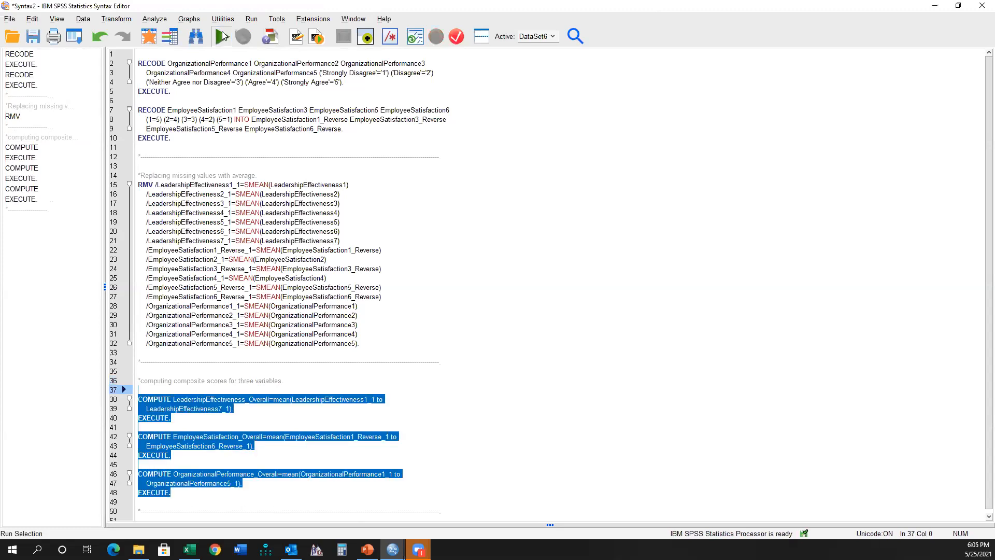
left_click(935, 6)
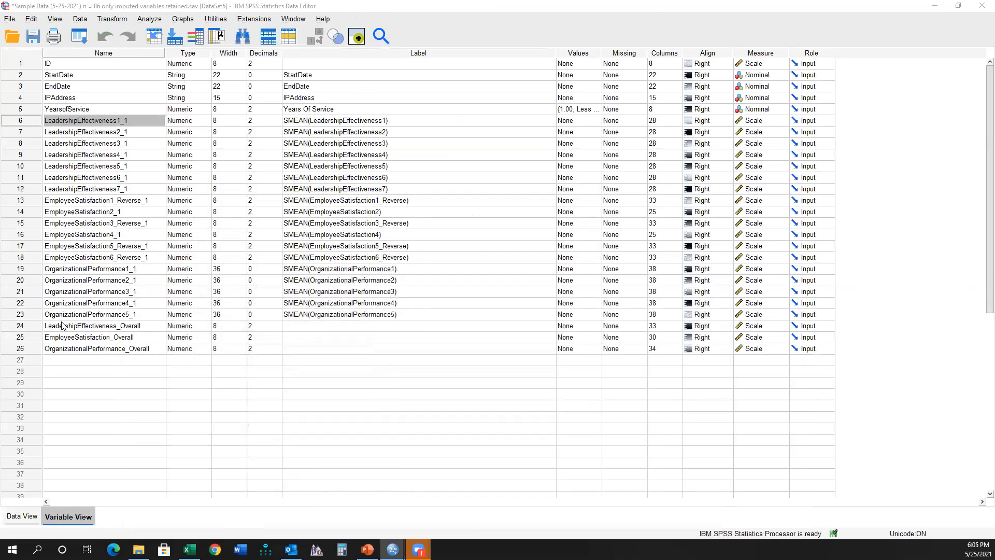
Go to the LeadershipEffectiveness_Overall data column and examine the values of the three overall composite scores across the cases
double_click(22, 325)
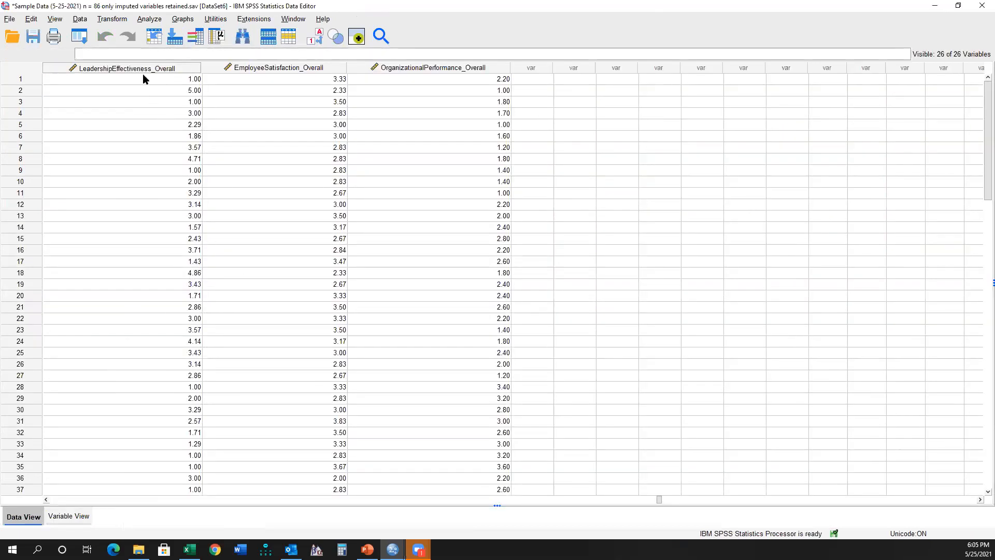
left_click_drag(145, 77, 477, 71)
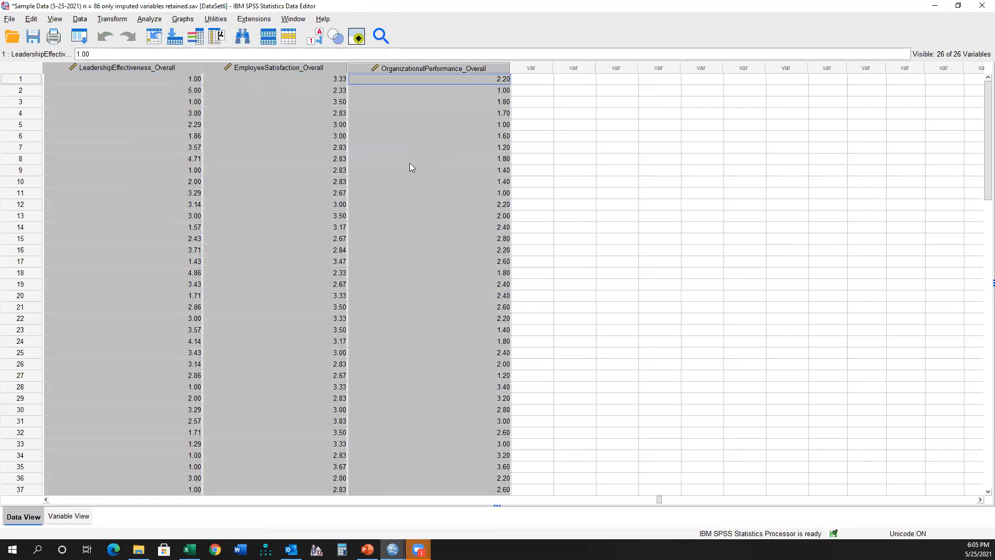
left_click(151, 164)
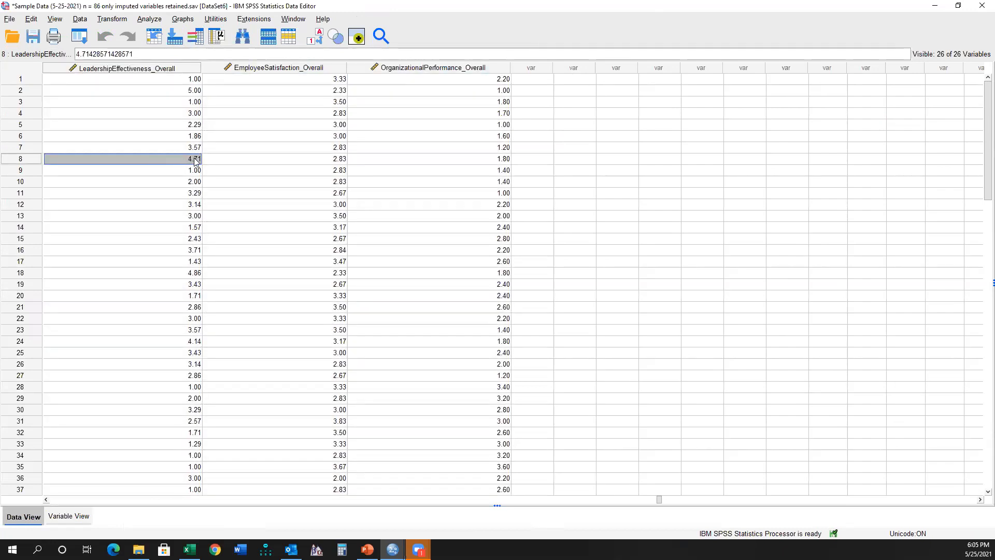
scroll(194, 311, "down", 11)
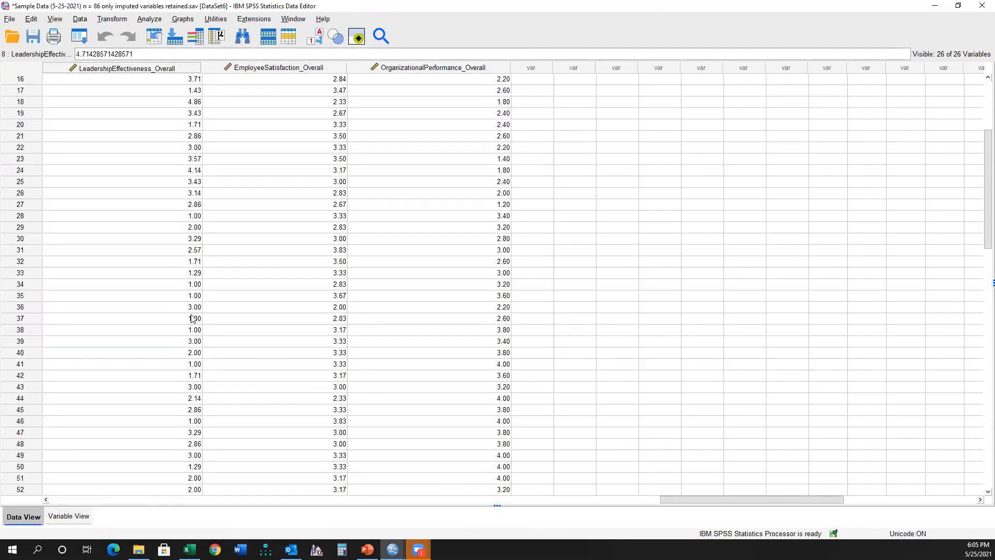
scroll(194, 303, "down", 11)
scroll(195, 293, "up", 13)
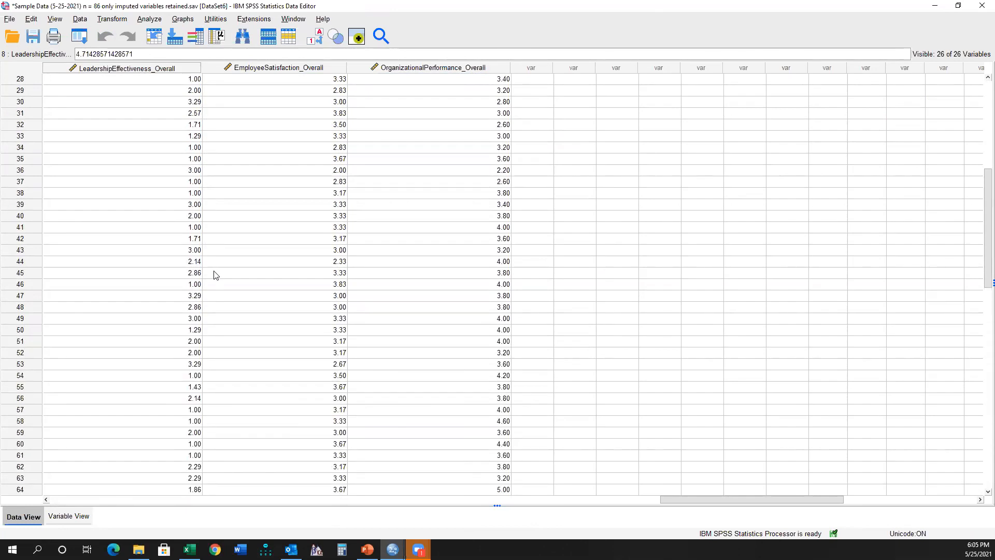
scroll(216, 275, "up", 9)
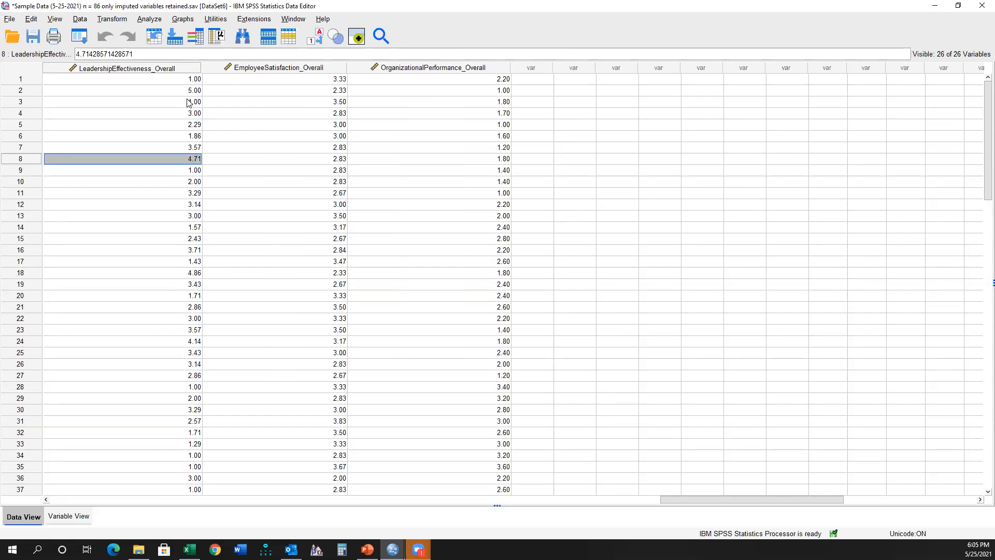
left_click(197, 126)
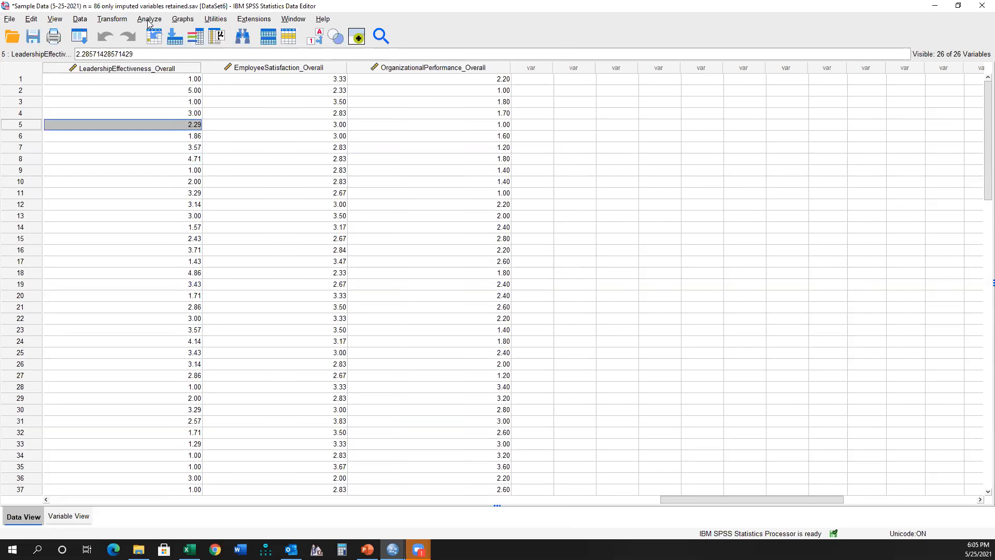
left_click(170, 69)
left_click(172, 82)
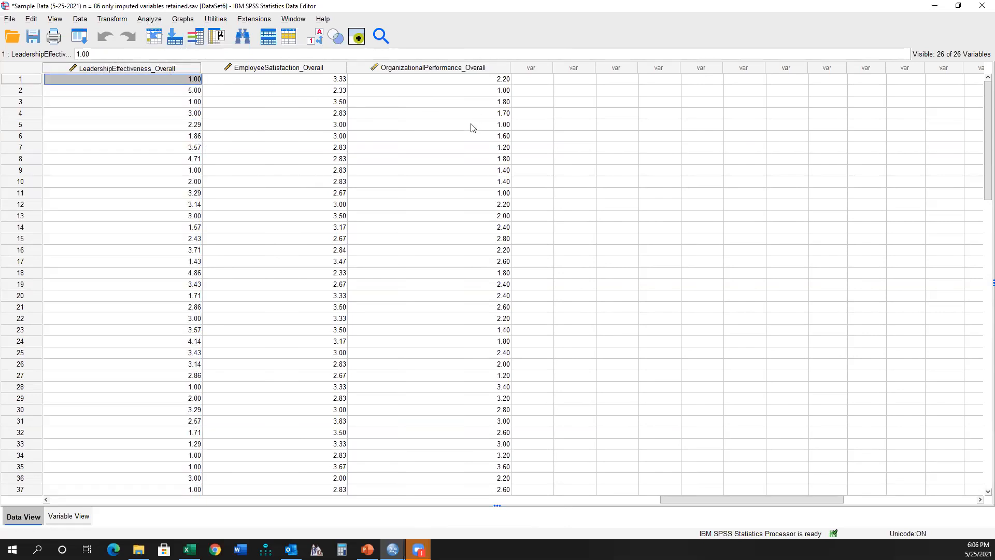
Run Descriptives on the LeadershipEffectiveness, EmployeeSatisfaction and OrganizationalPerformance overall scores, saving standardized values as variables
left_click(119, 21)
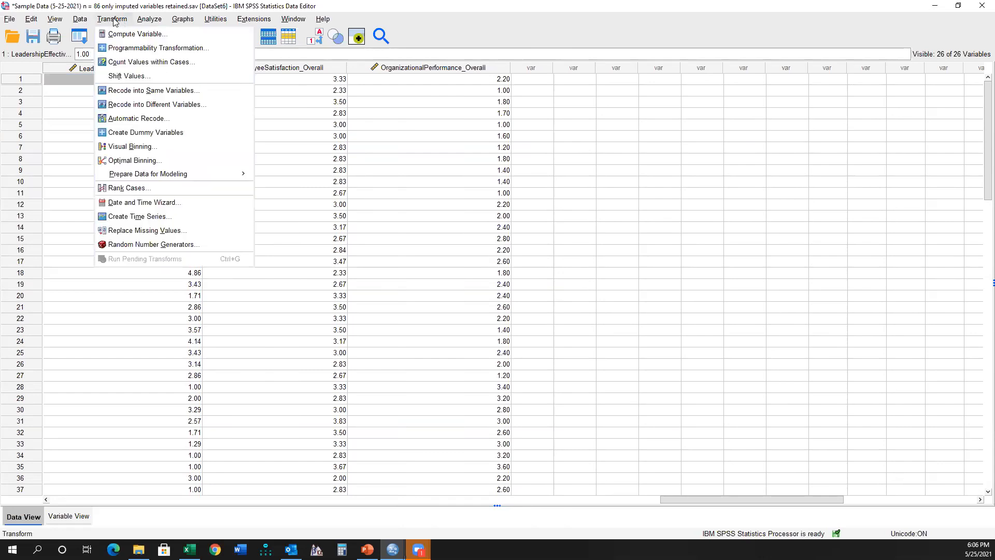
mouse_move(143, 18)
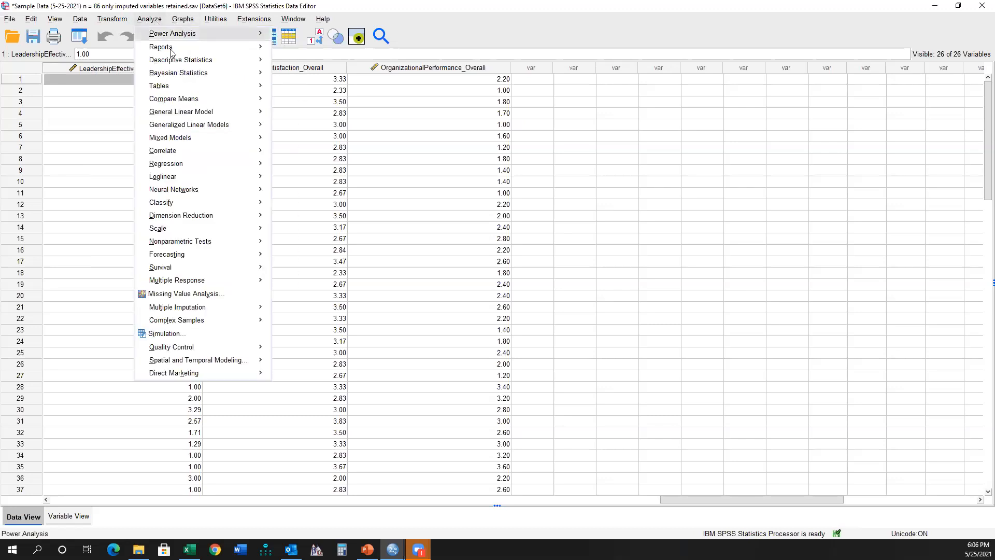
mouse_move(207, 61)
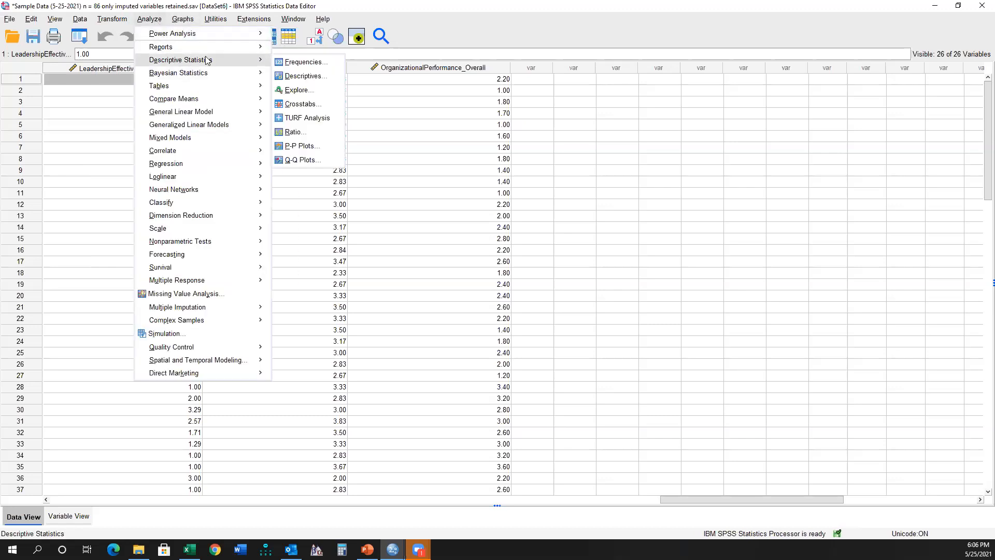
left_click(317, 78)
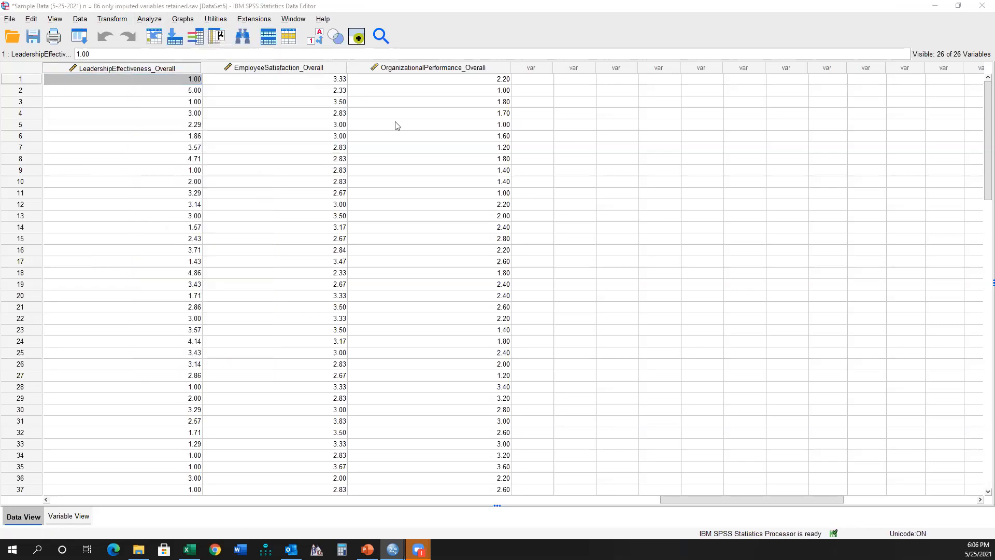
scroll(502, 265, "down", 6)
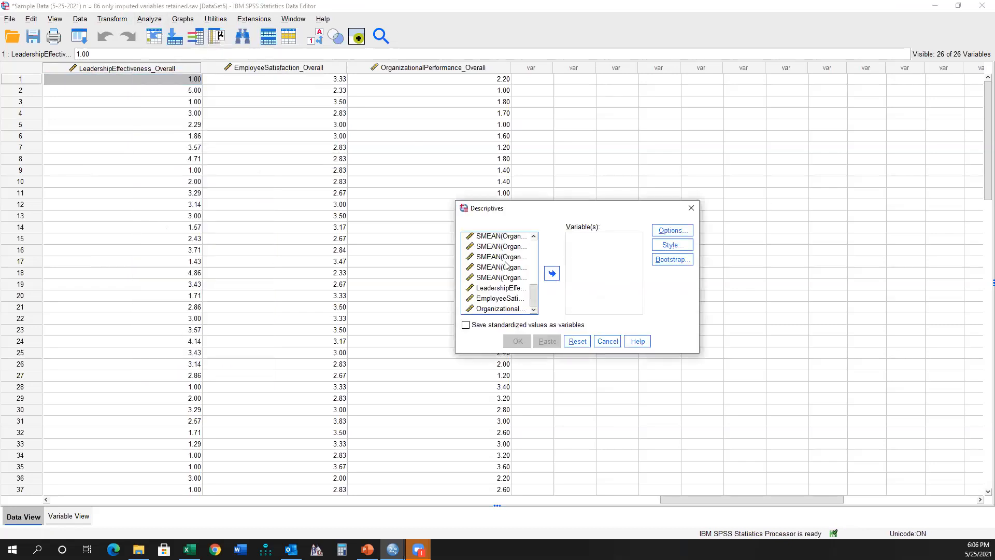
left_click(508, 289)
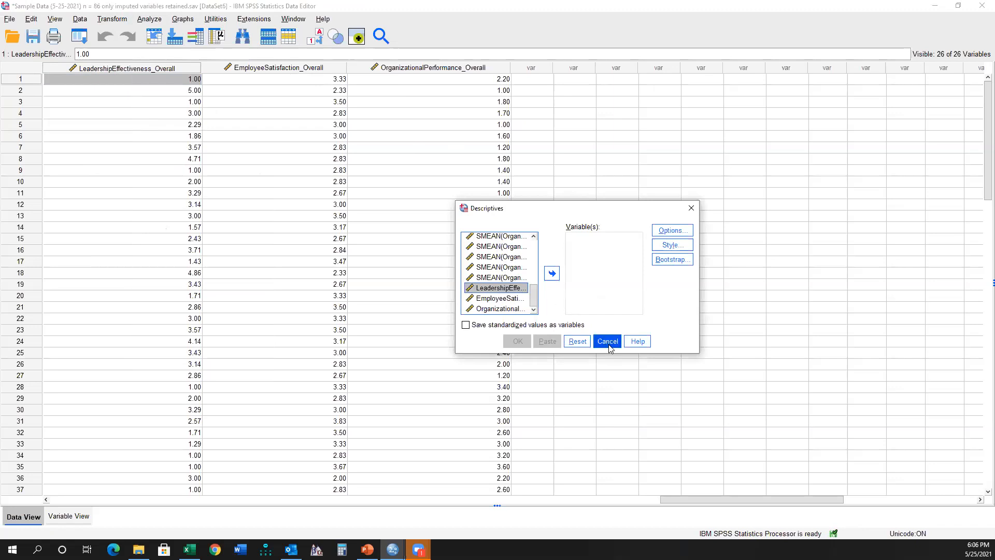
left_click(500, 309, "shift")
left_click(555, 278)
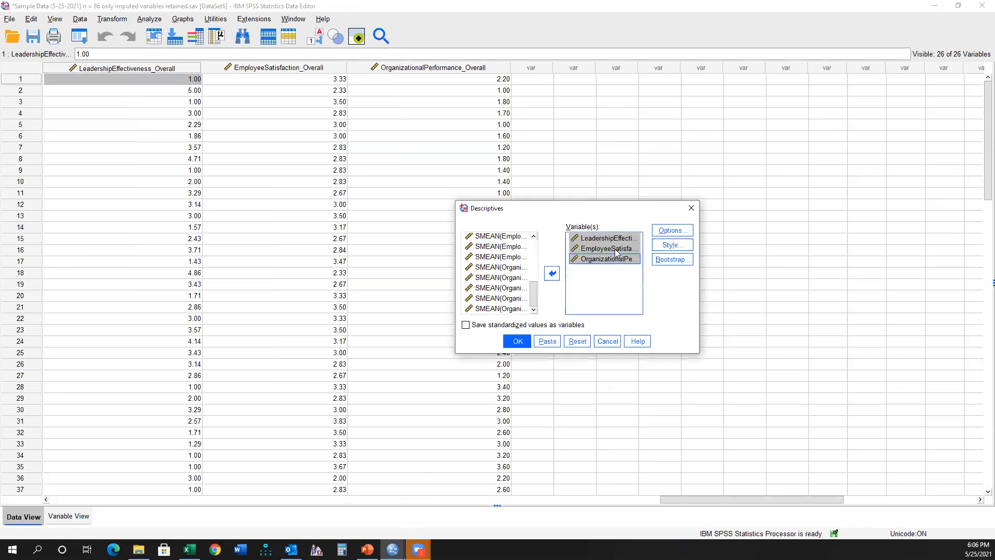
left_click(464, 325)
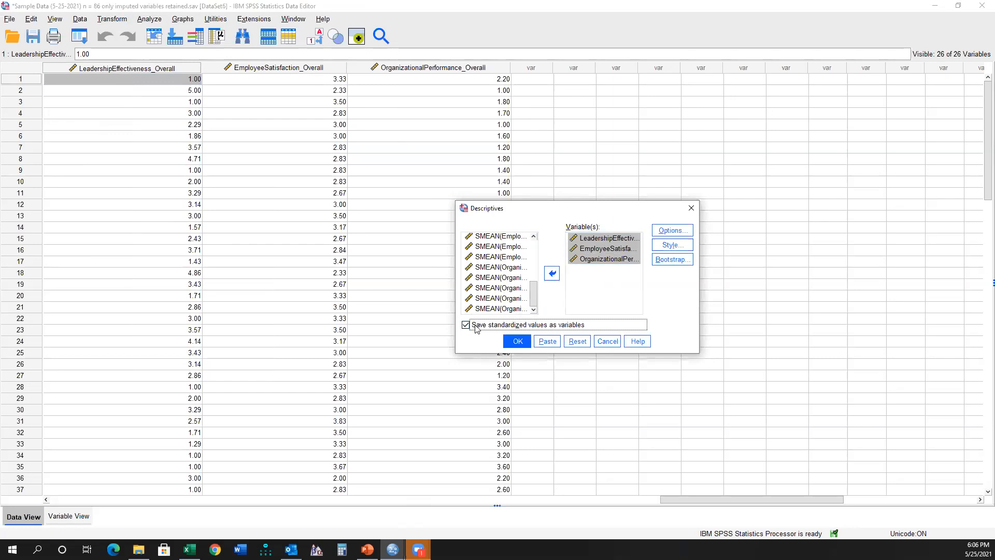
left_click(517, 342)
Examine the three standardized score columns and compare ZLeadershipEffectiveness_Overall with the original LeadershipEffectiveness_Overall values
left_click(615, 69)
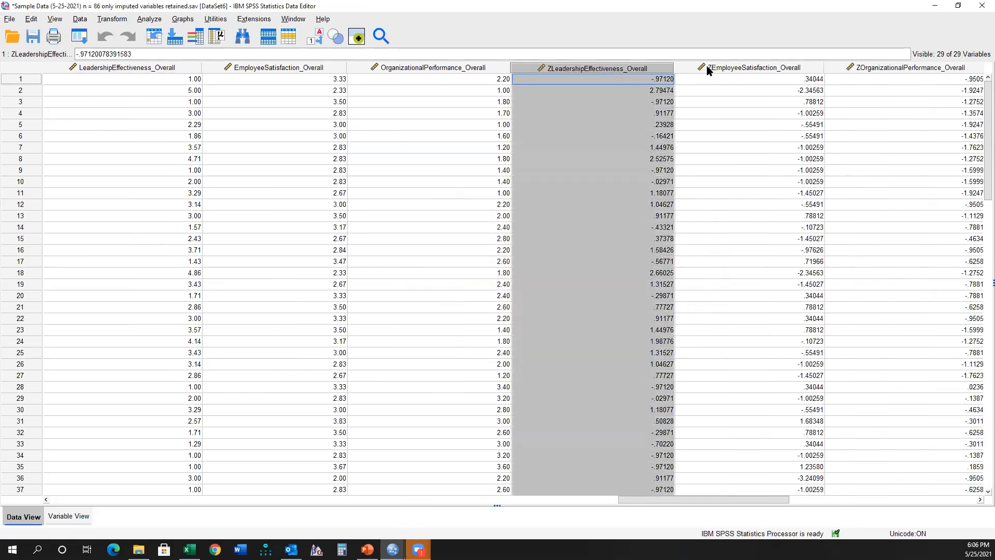
left_click(708, 70)
left_click(876, 70)
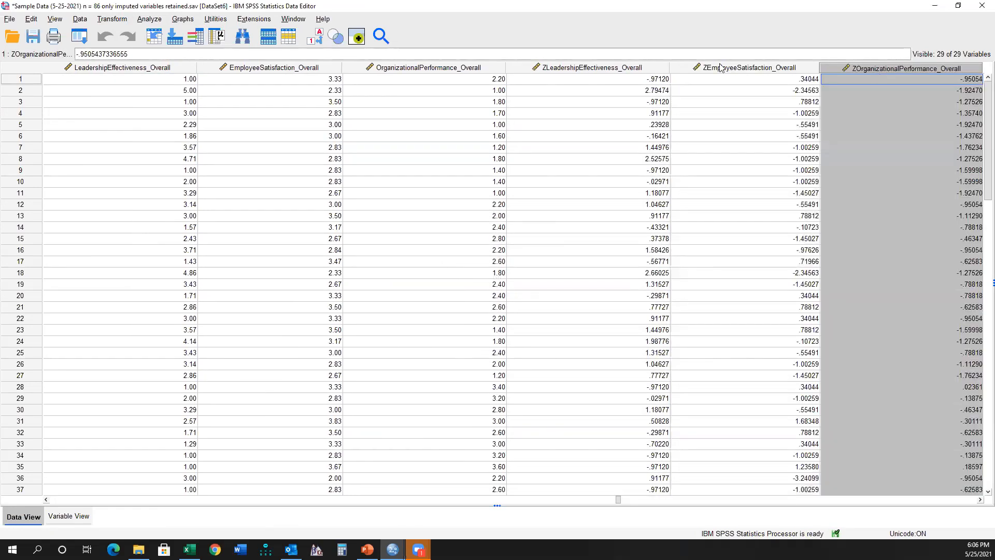
left_click(637, 68)
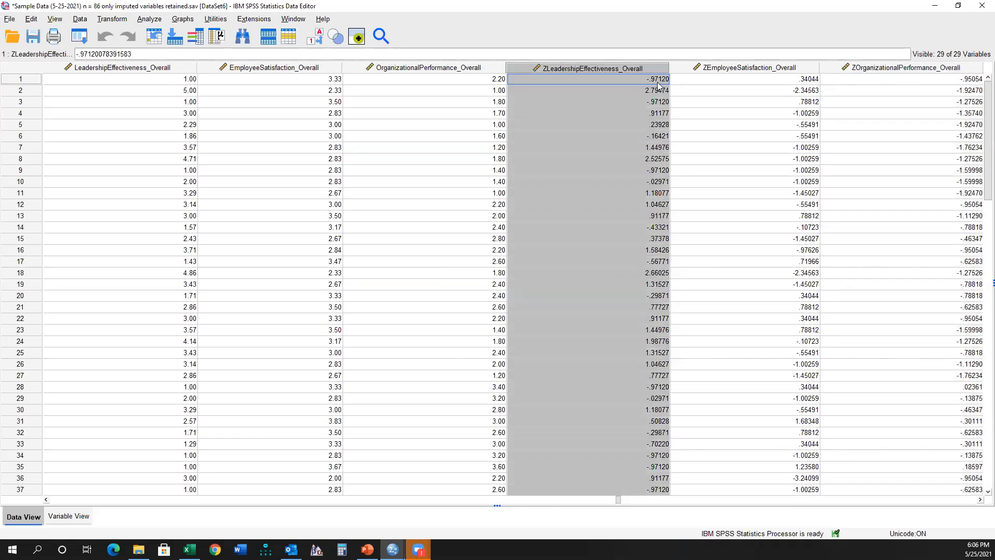
left_click(126, 70)
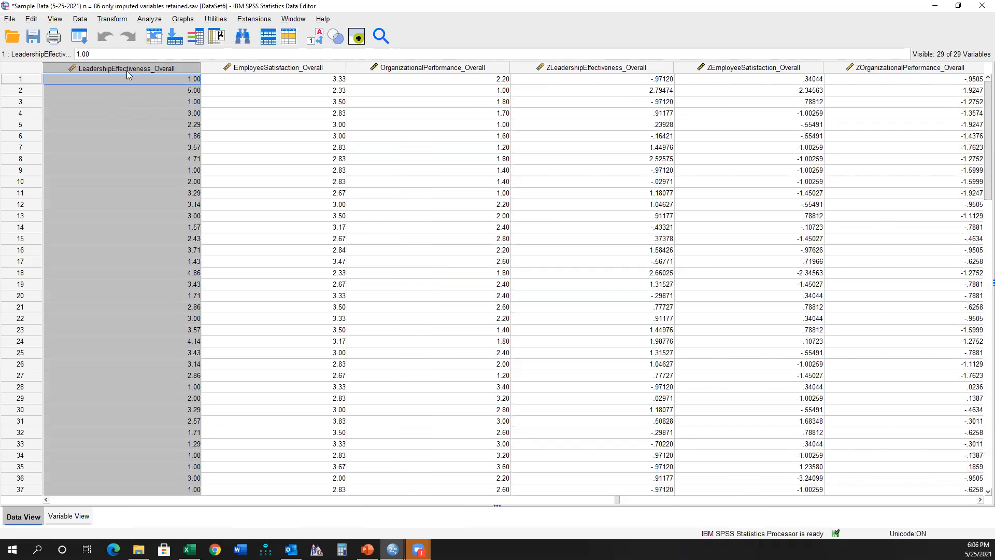
left_click(601, 68, "ctrl")
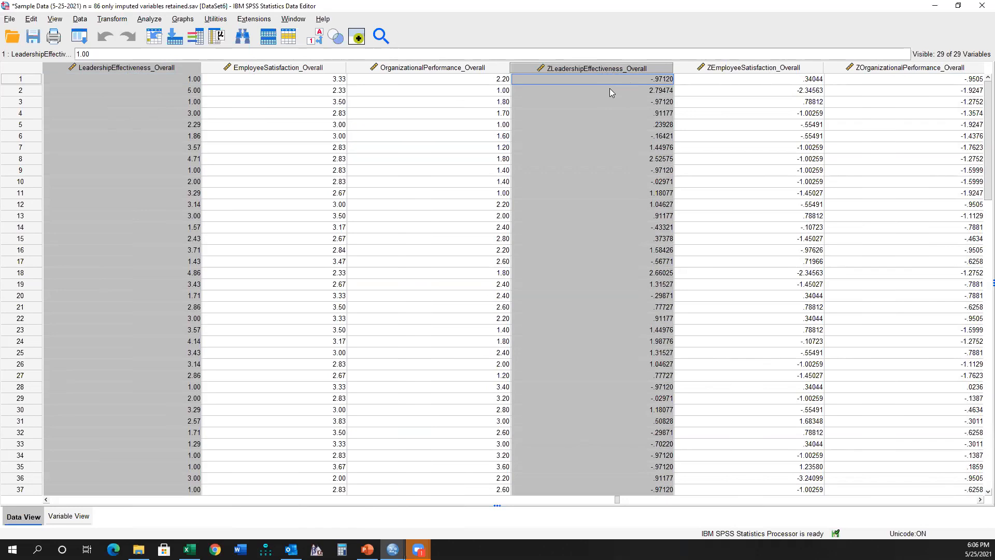
Switch to the PowerPoint slide on composite scores, highlight the ± 3.29 standard deviations outlier criterion, and return to the SPSS Data Editor
left_click(616, 87)
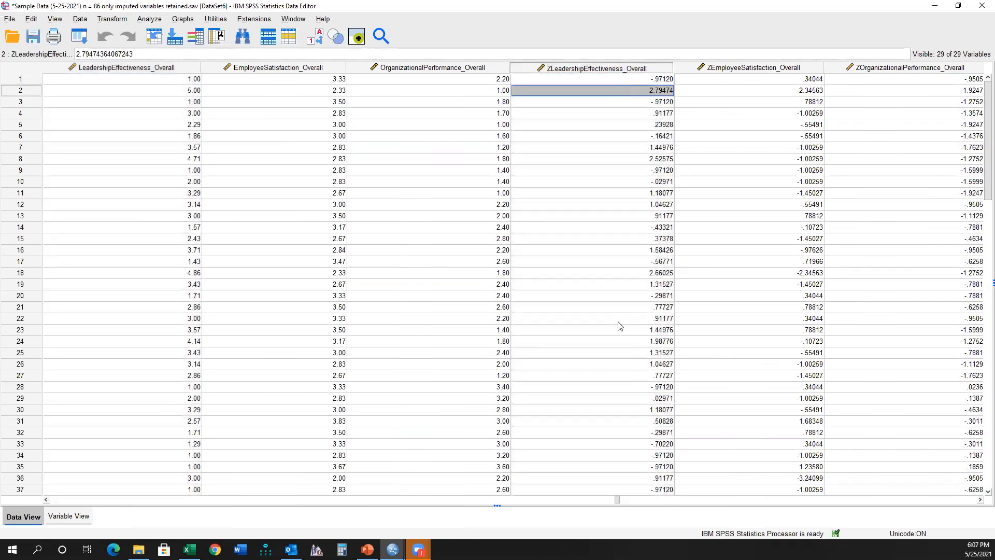
key("alt+Tab")
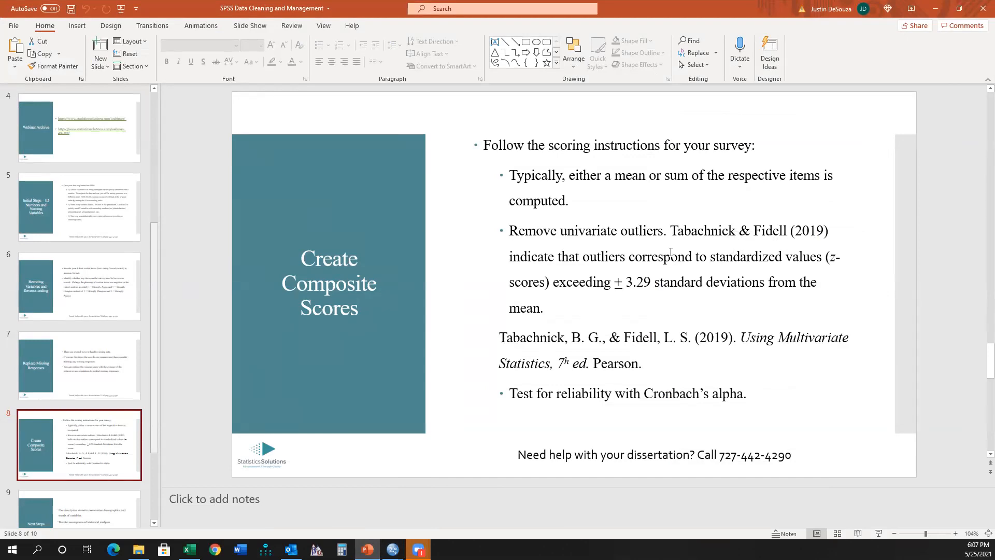
left_click_drag(614, 282, 730, 283)
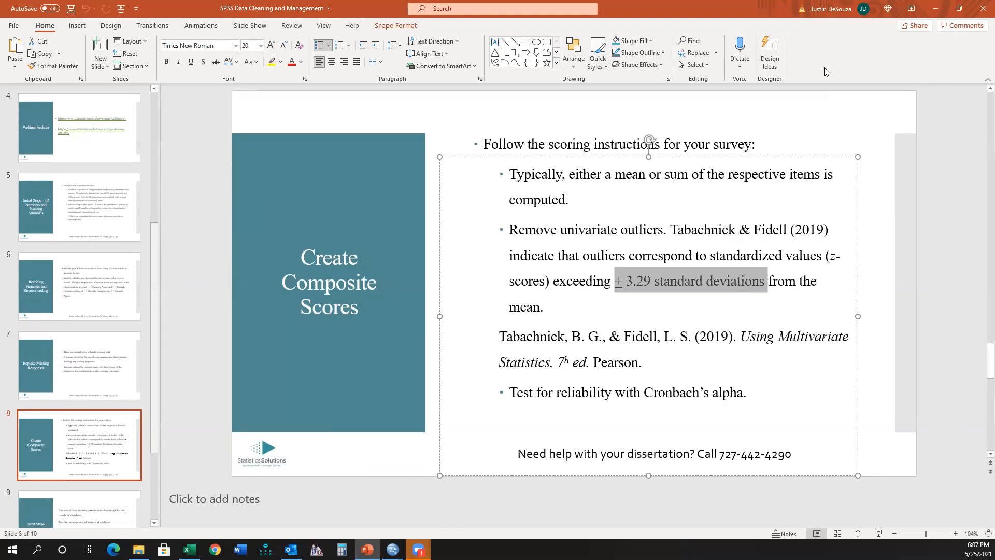
left_click(935, 8)
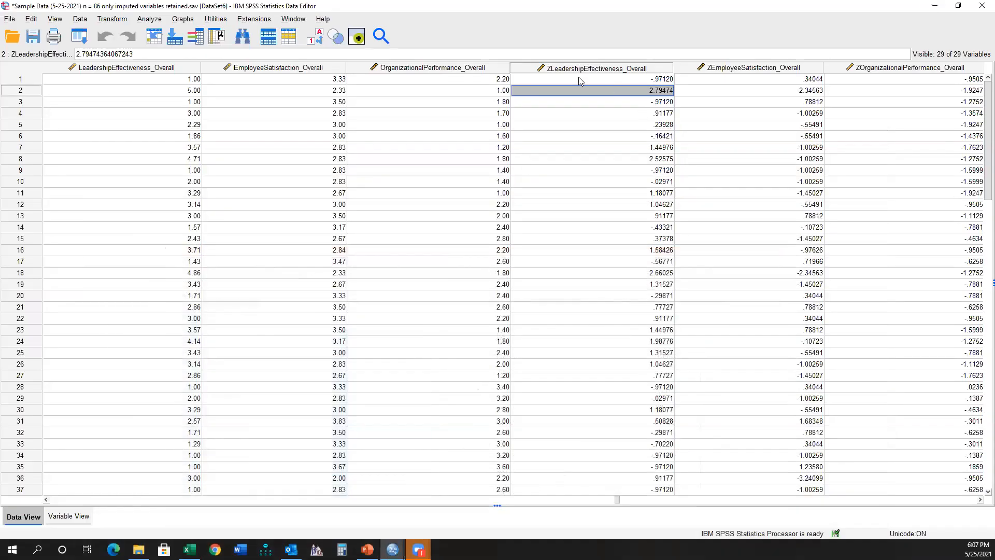
Sort the cases by ZLeadershipEffectiveness_Overall in ascending and in descending order, examining the first value each time for outliers
right_click(551, 69)
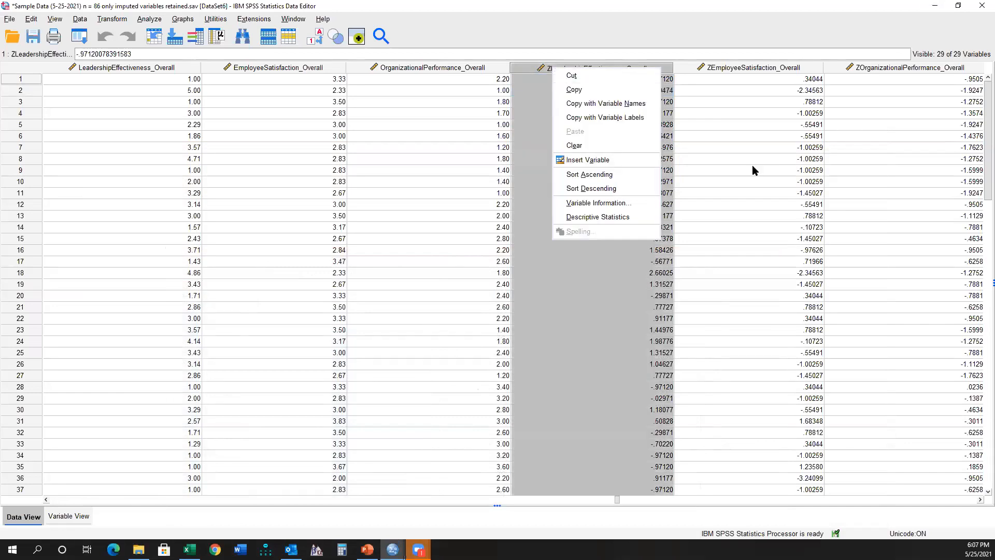
left_click(673, 128)
right_click(613, 70)
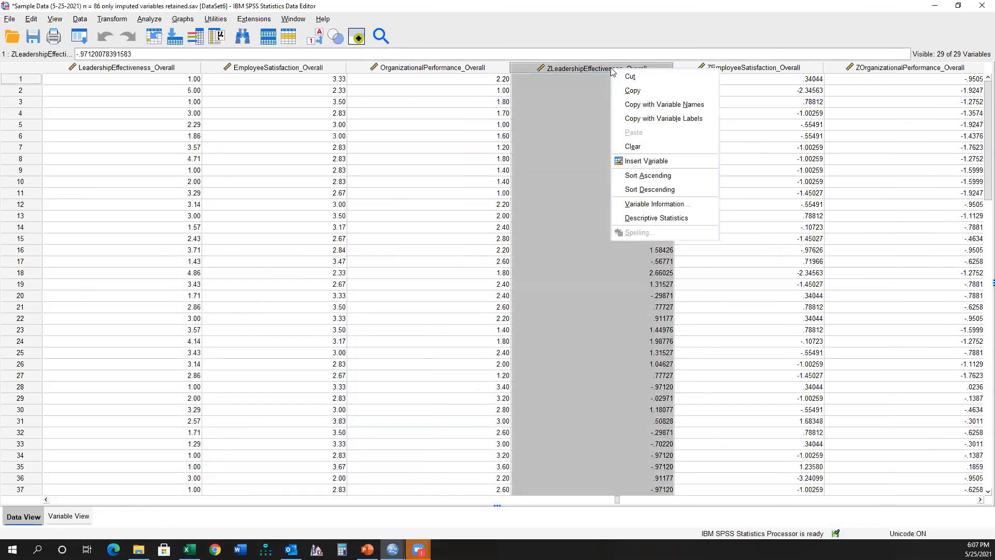
right_click(598, 70)
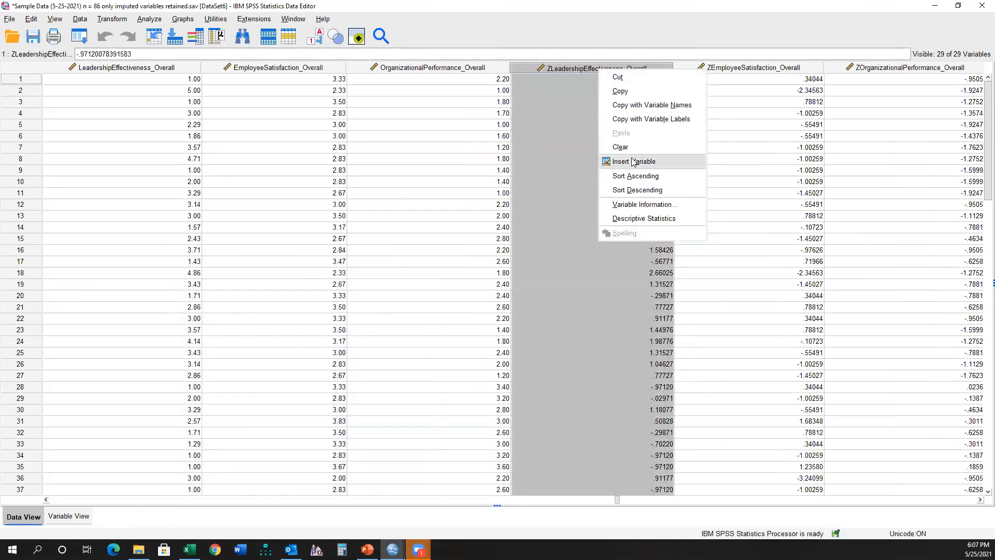
left_click(634, 176)
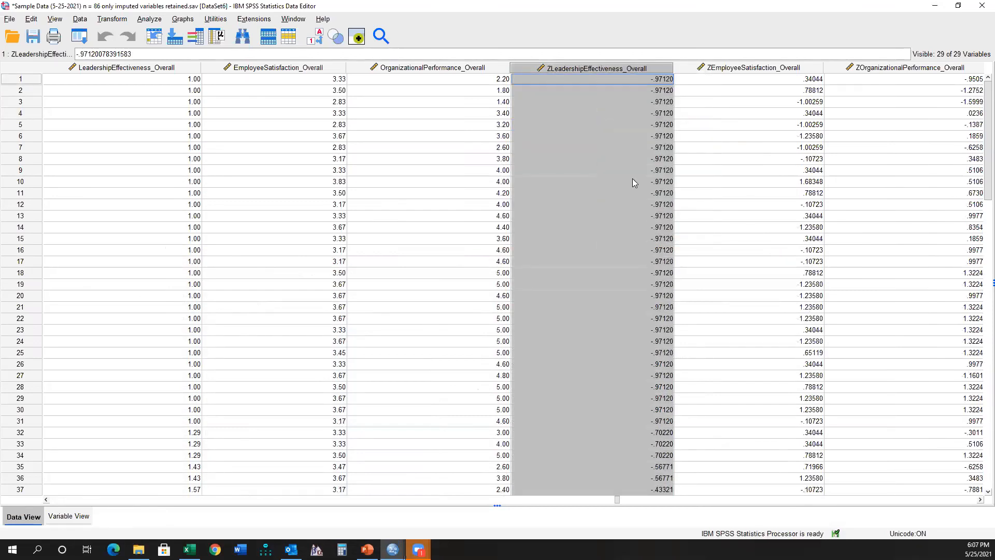
left_click(659, 81)
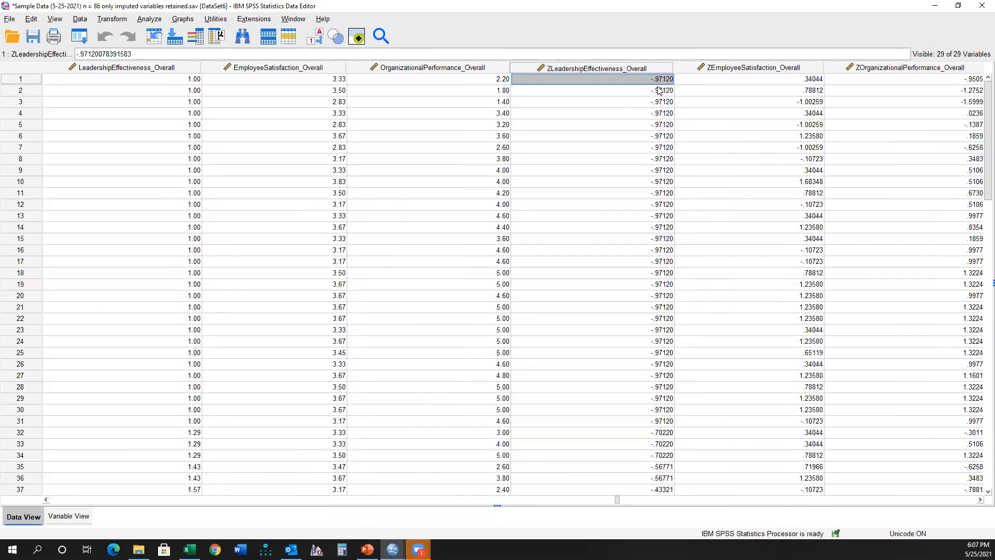
right_click(604, 71)
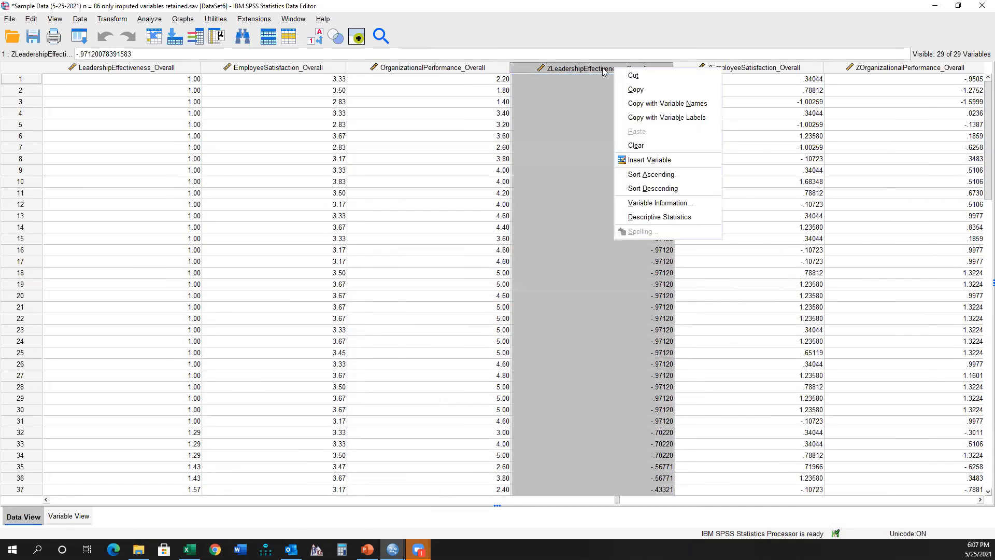
left_click(652, 190)
left_click(653, 83)
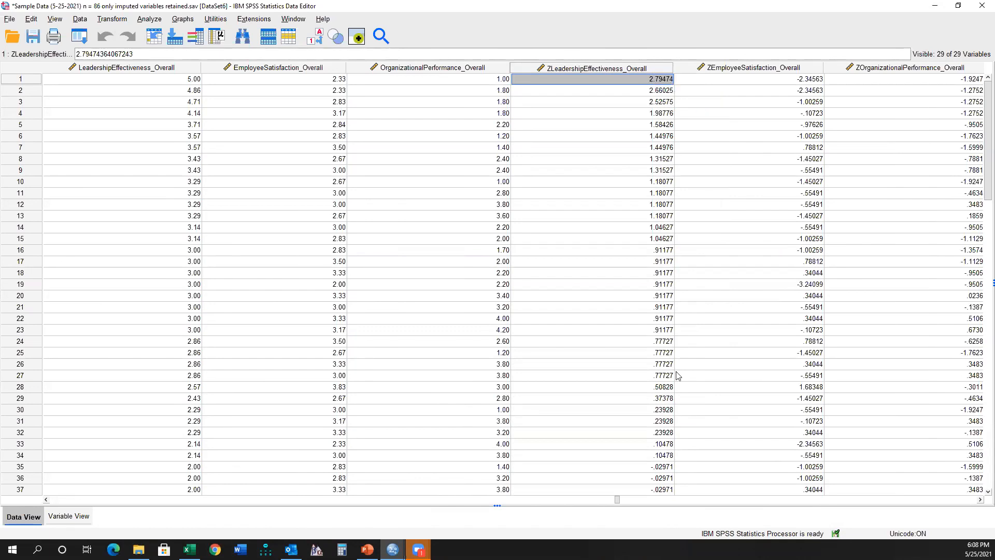
Sort the cases by ZEmployeeSatisfaction_Overall in ascending and in descending order to check both extremes for outliers
left_click_drag(616, 499, 866, 493)
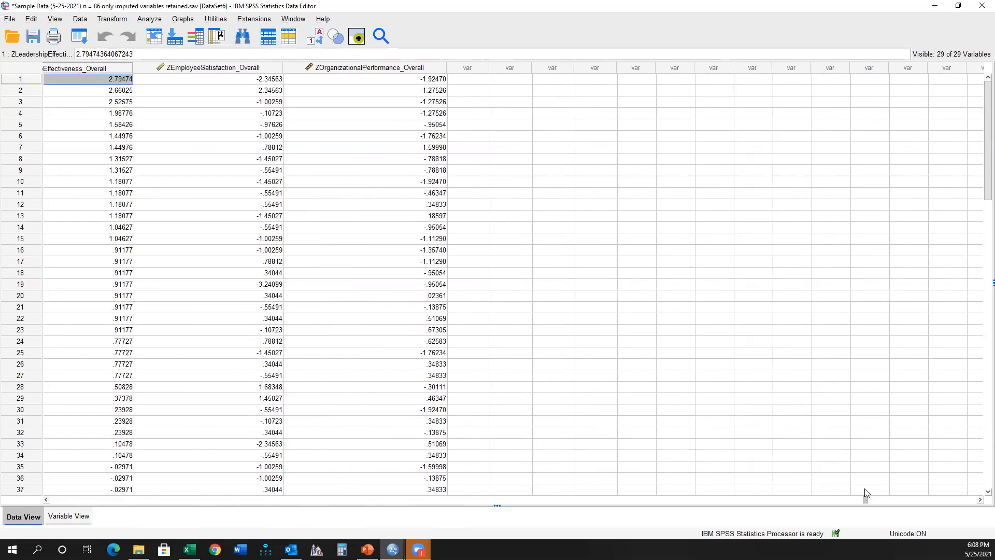
right_click(253, 67)
left_click(299, 173)
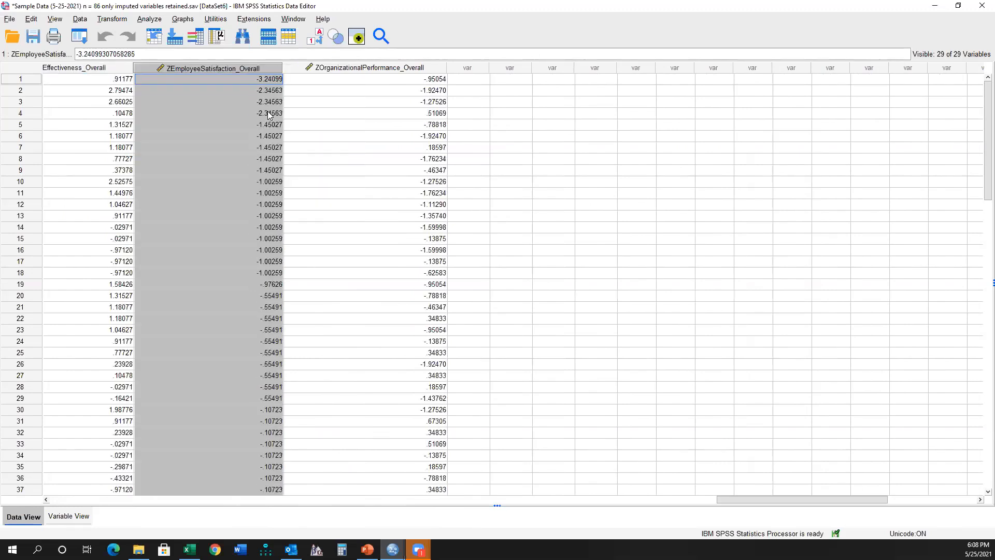
right_click(258, 70)
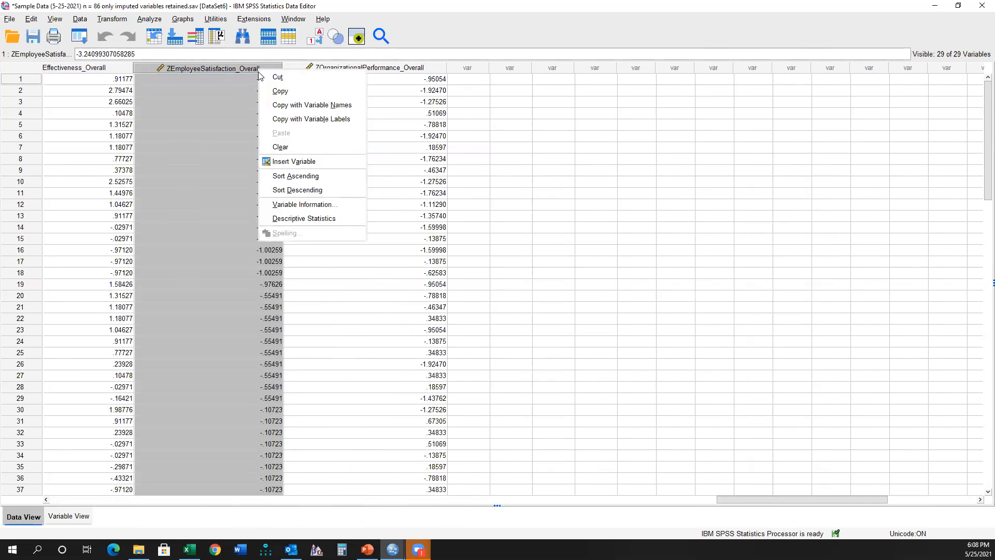
left_click(295, 190)
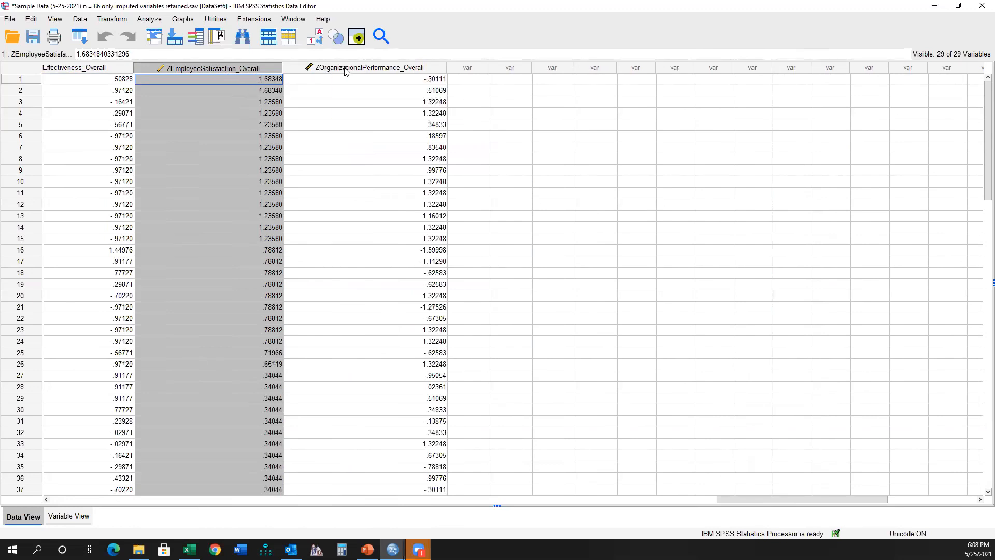
Check ZOrganizationalPerformance_Overall for outliers by sorting the cases ascending, and leave them sorted in descending order
right_click(345, 70)
left_click(382, 175)
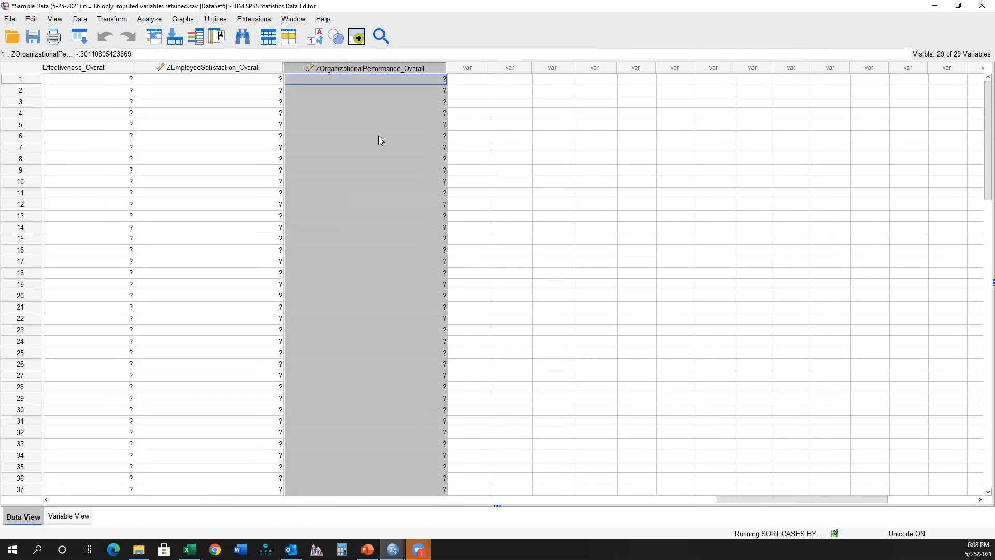
right_click(389, 68)
left_click(429, 189)
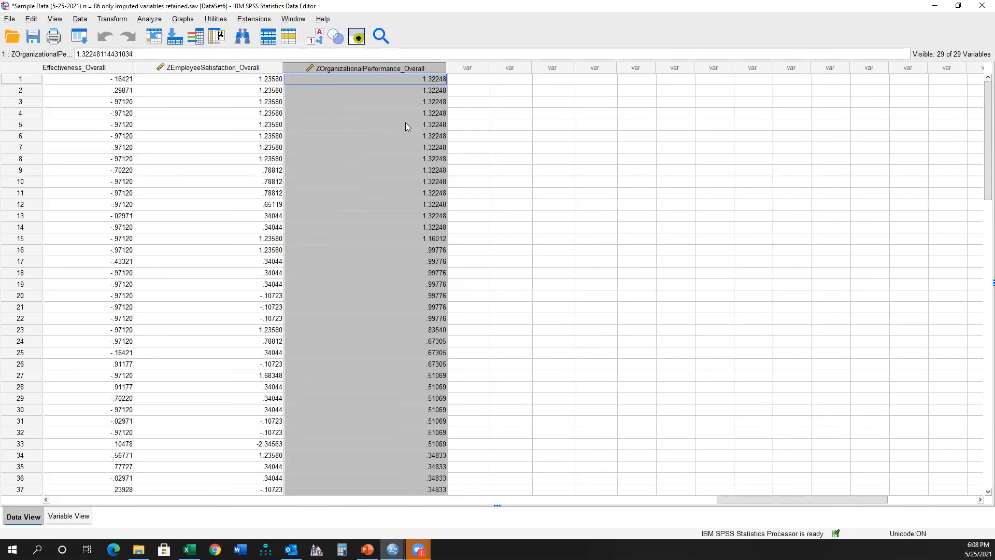
left_click_drag(746, 498, 683, 498)
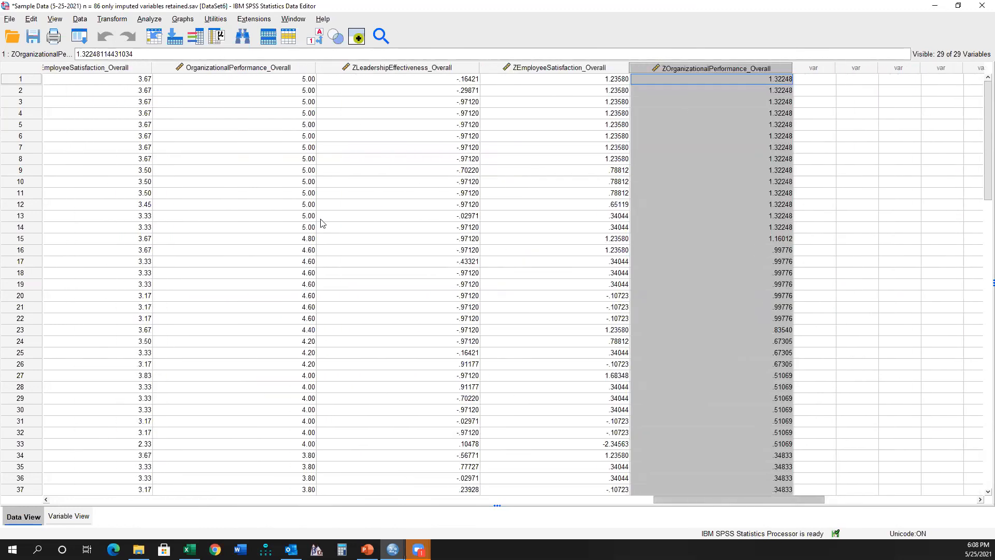
Check the last case number in the data and save the dataset as a new file named Sample Data (5-25-2021) n = 86 FINAL
left_click(11, 19)
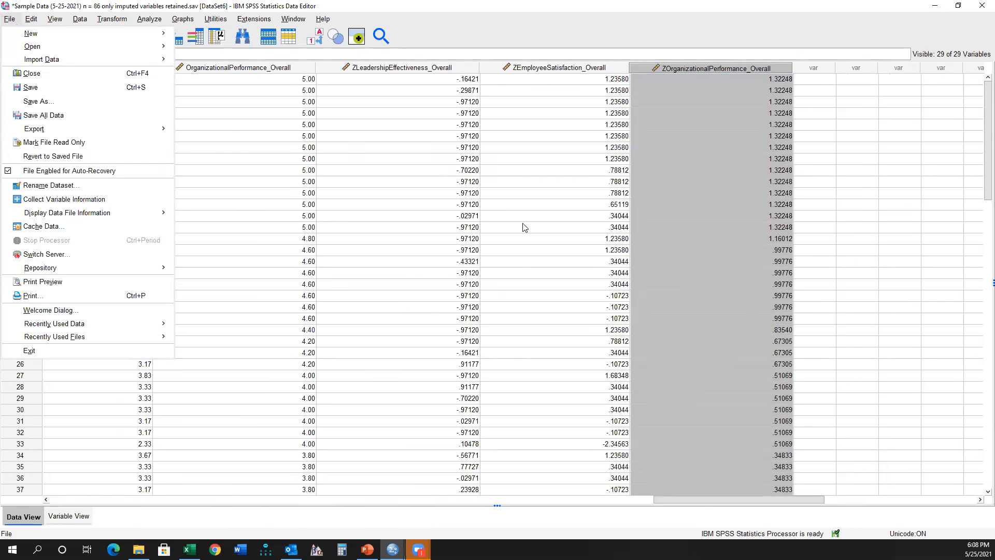
left_click(428, 208)
scroll(428, 208, "down", 20)
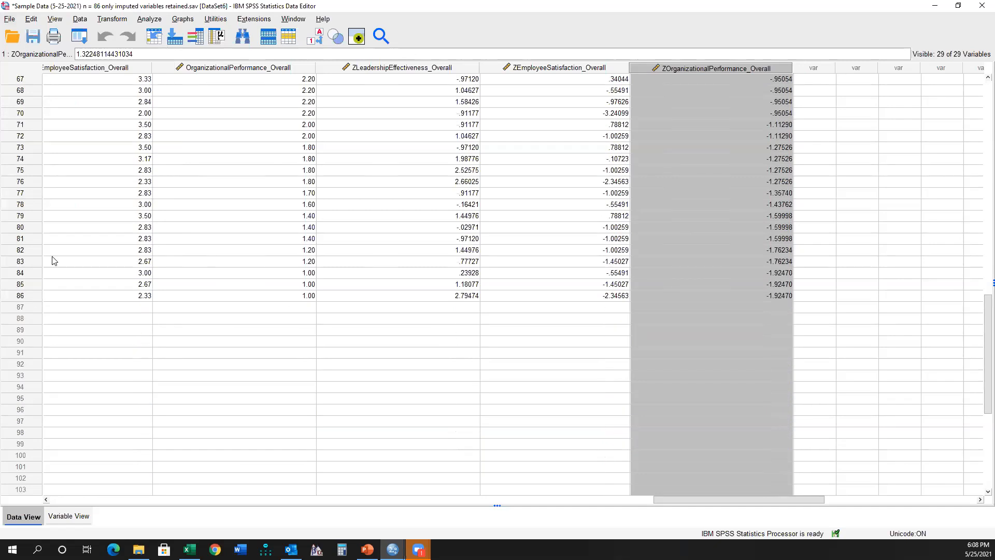
left_click(11, 20)
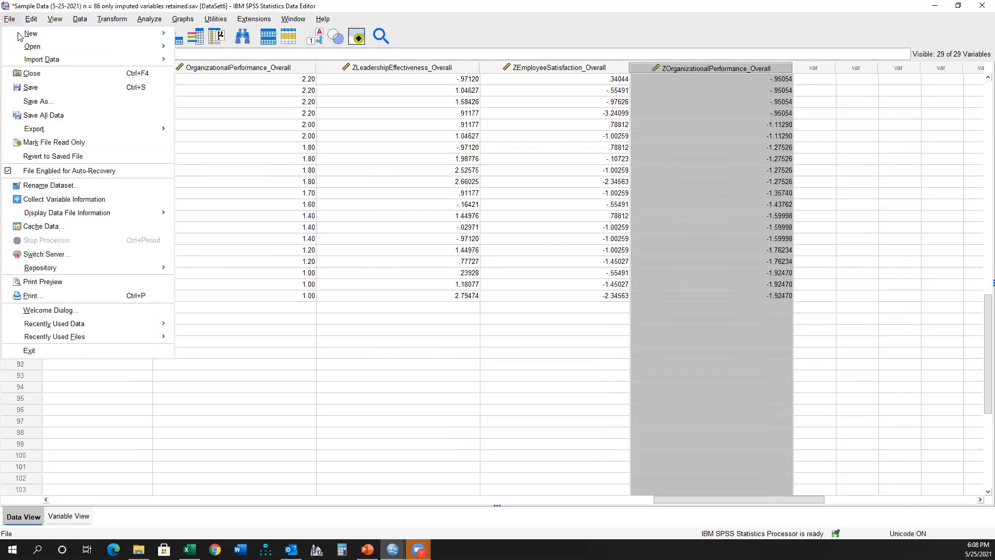
left_click(40, 100)
left_click_drag(567, 302, 756, 321)
type("FINAL")
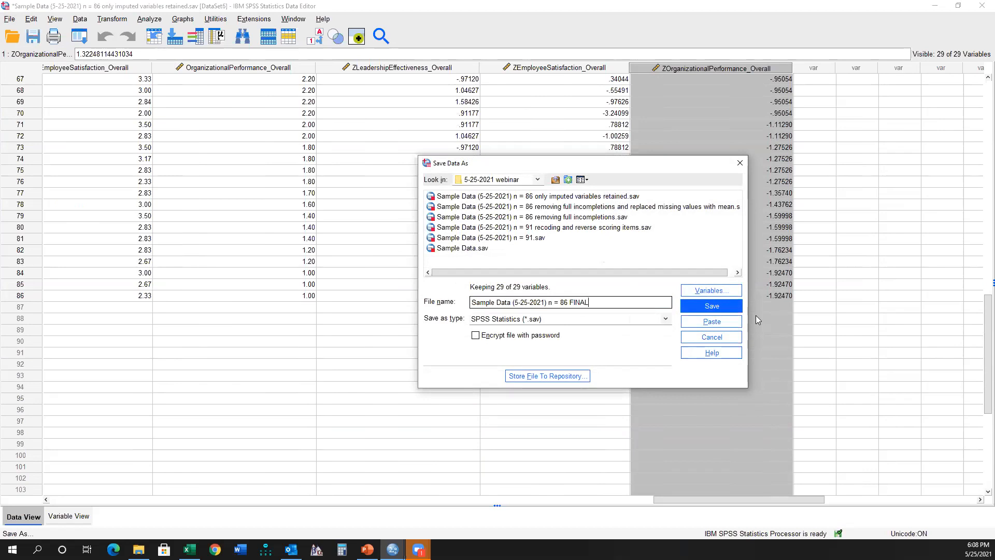
key("Return")
Return to the first cases with the original and standardized overall scores in view, and open the Reliability Analysis dialog
scroll(731, 293, "up", 17)
scroll(752, 290, "up", 5)
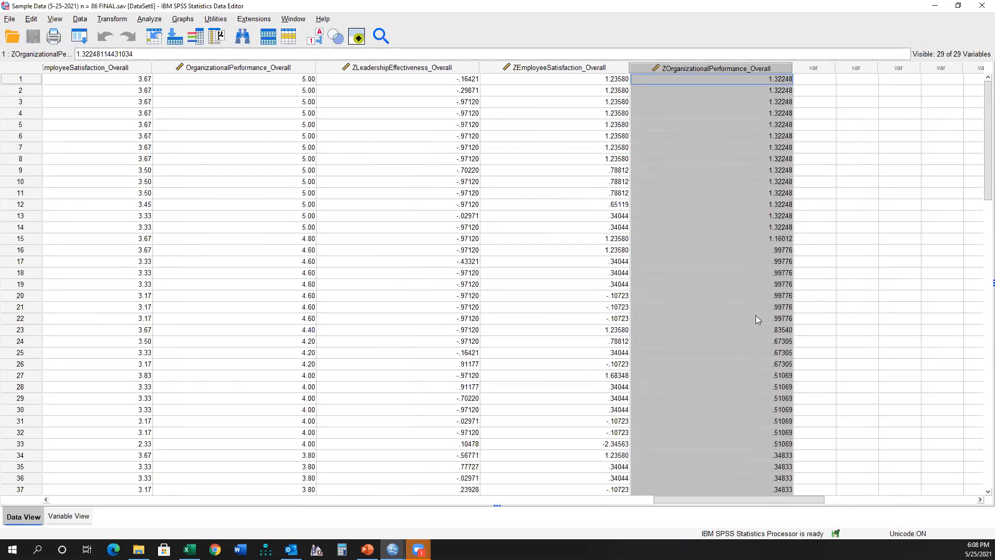
left_click_drag(718, 499, 683, 480)
left_click(150, 20)
left_click(152, 20)
left_click(153, 21)
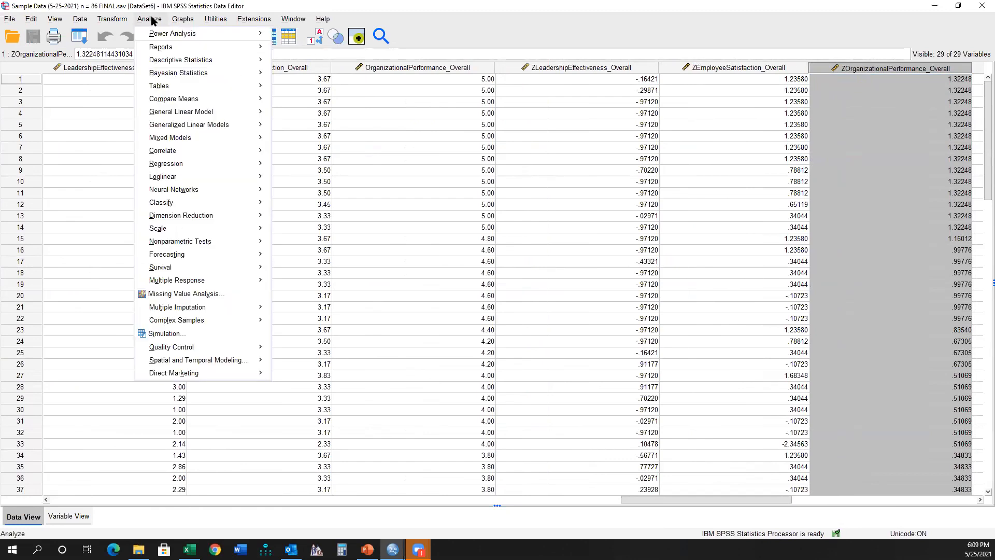
mouse_move(183, 232)
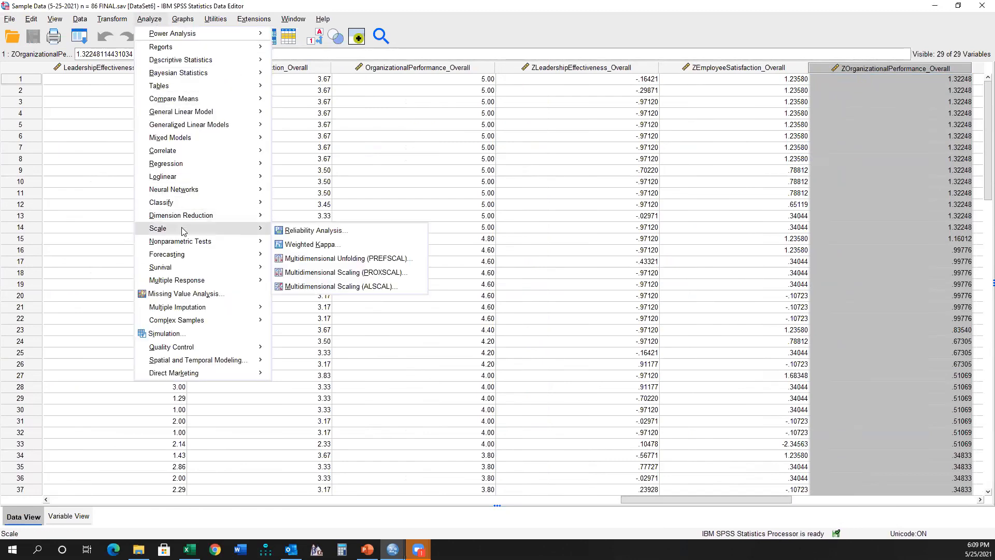
left_click(304, 232)
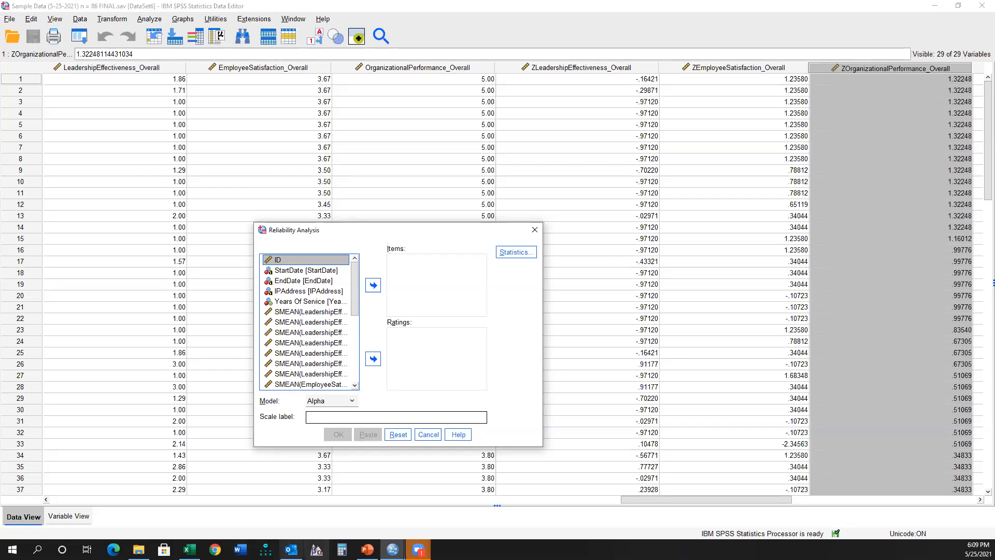
Switch to the PowerPoint slide on composite scores and highlight the line about testing reliability with Cronbach's alpha
left_click(367, 549)
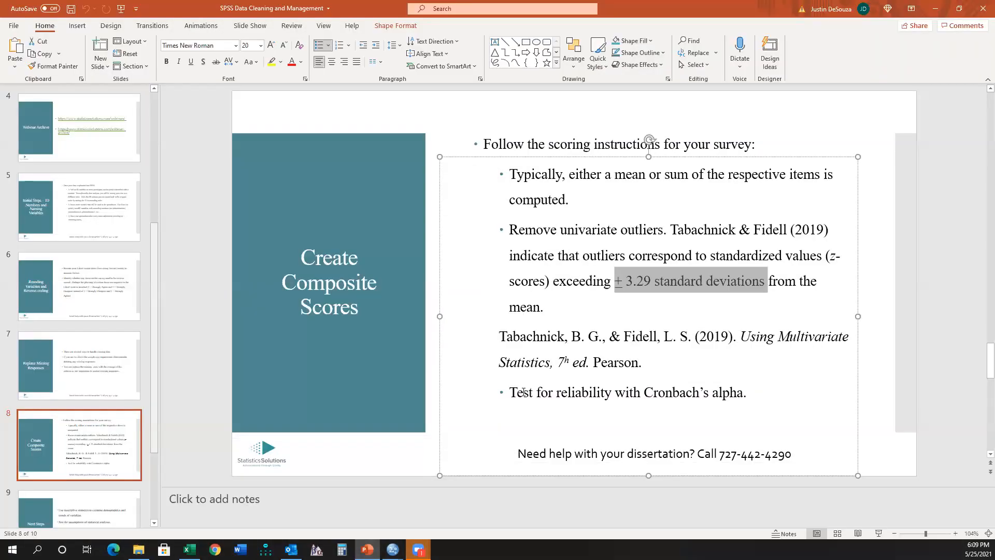
left_click_drag(523, 392, 772, 389)
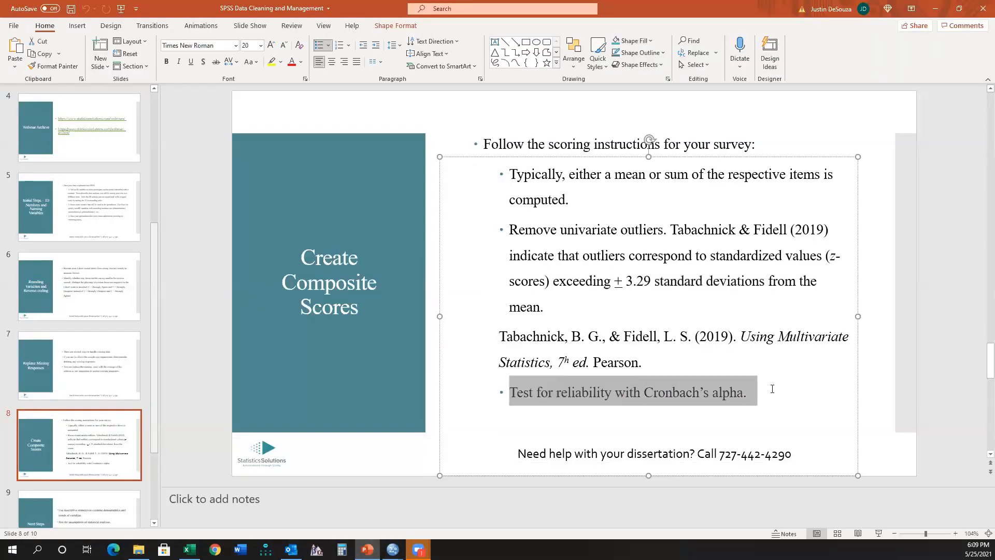